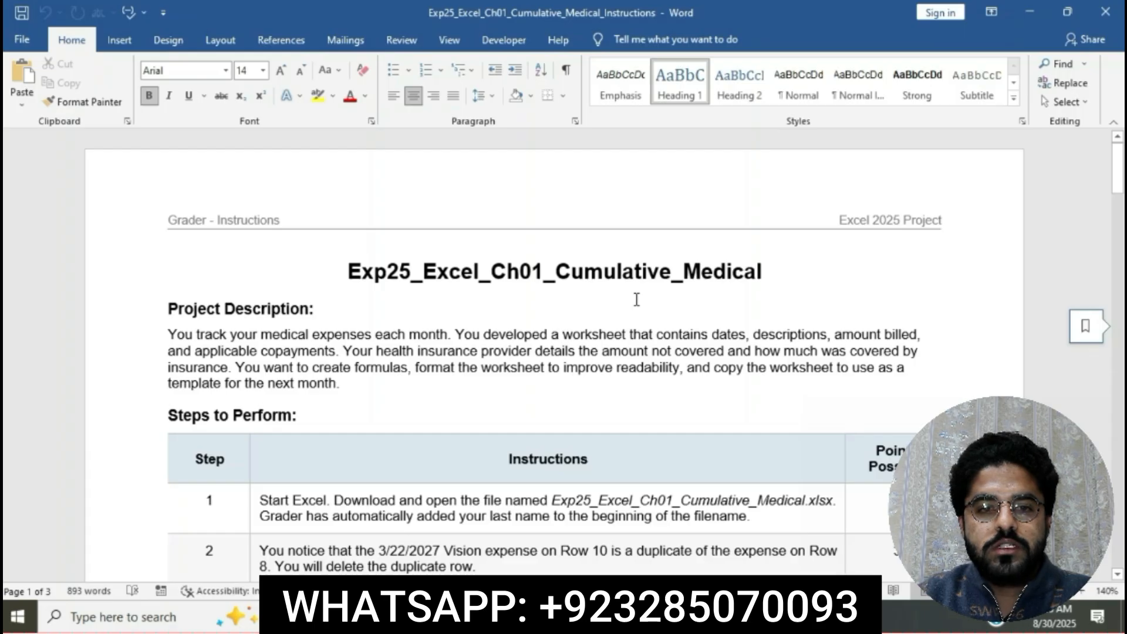
Set the font size of the whole instructions table under Steps to Perform to 12.
scroll(499, 360, "down", 1)
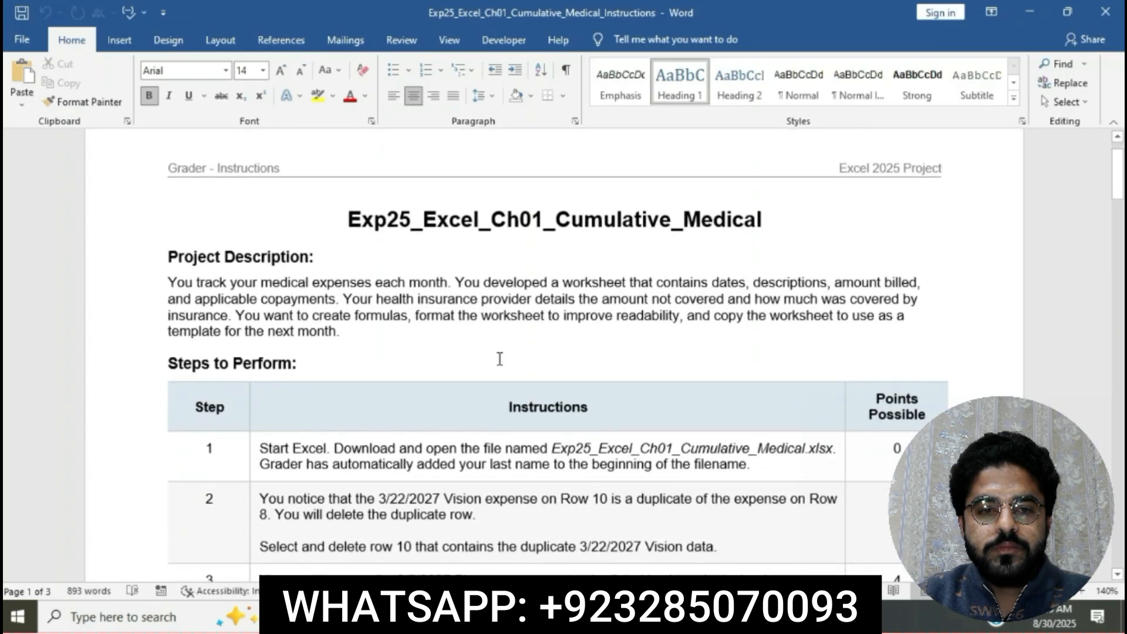
left_click(303, 451)
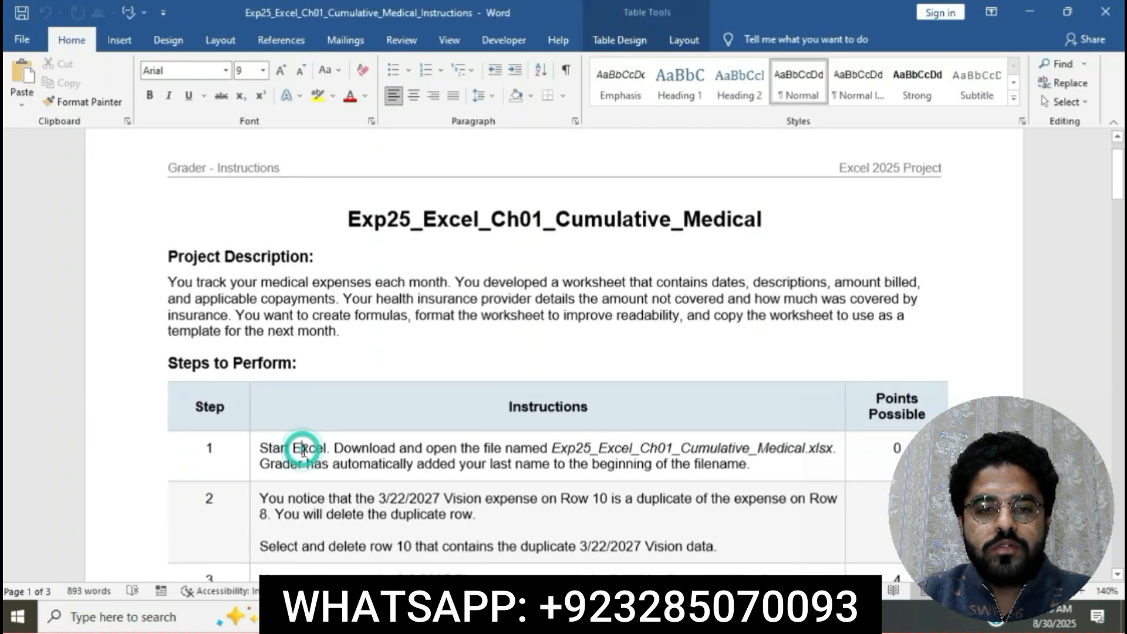
scroll(264, 434, "down", 1)
left_click_drag(205, 418, 282, 599)
left_click_drag(480, 599, 480, 554)
left_click(263, 70)
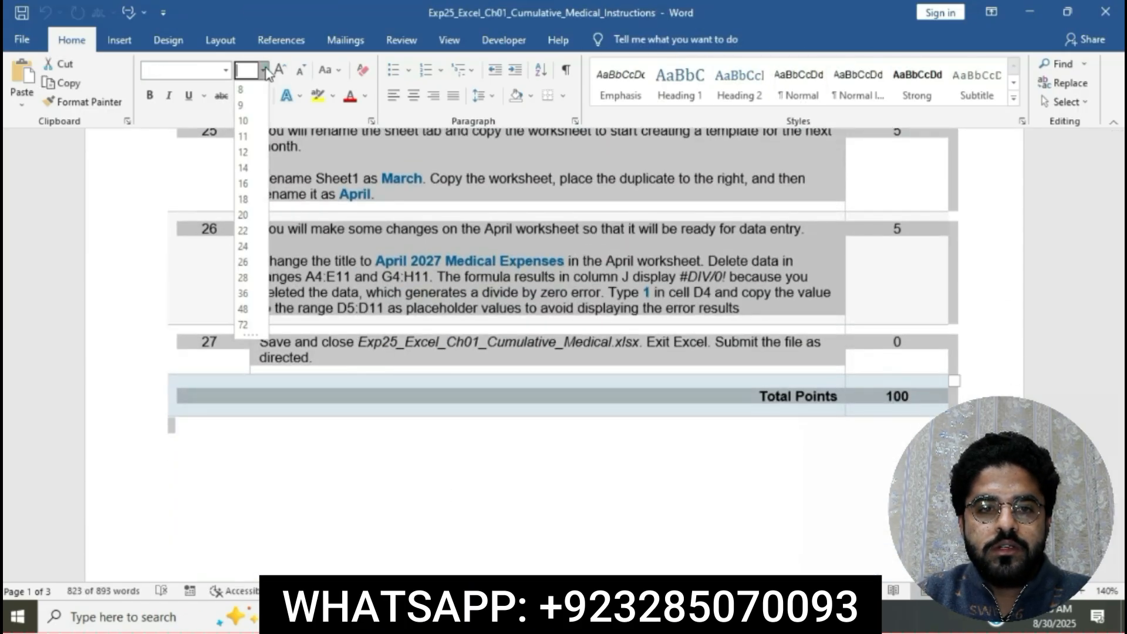
left_click(245, 152)
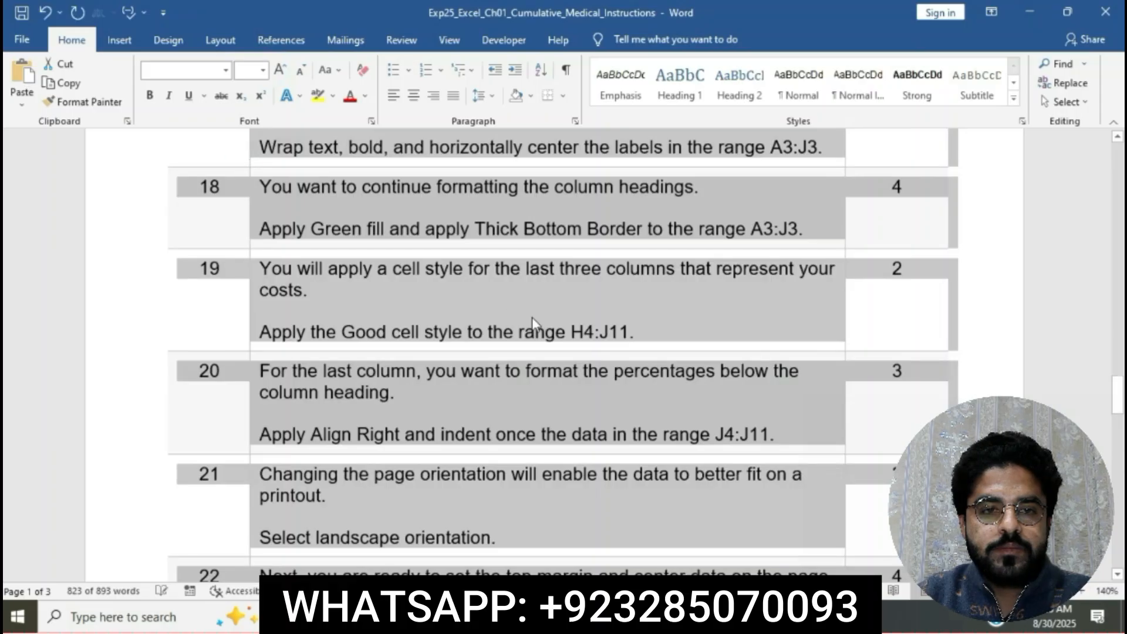
scroll(532, 317, "up", 10)
left_click(532, 317)
scroll(532, 317, "up", 10)
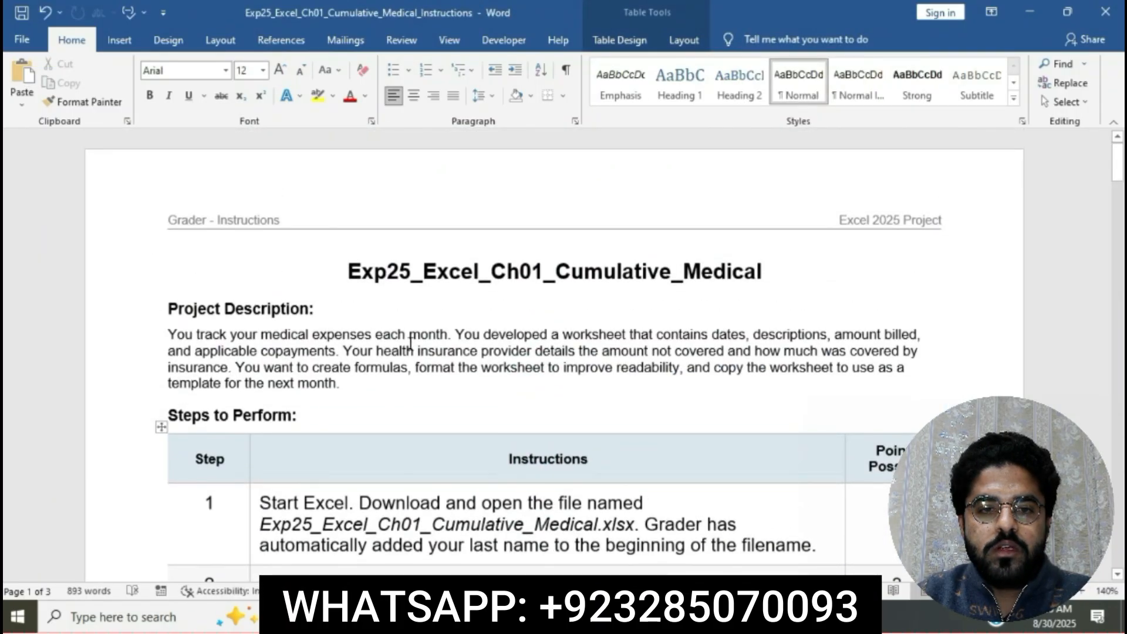
Highlight the document title Exp25_Excel_Ch01_Cumulative_Medical in yellow.
left_click_drag(353, 273, 757, 275)
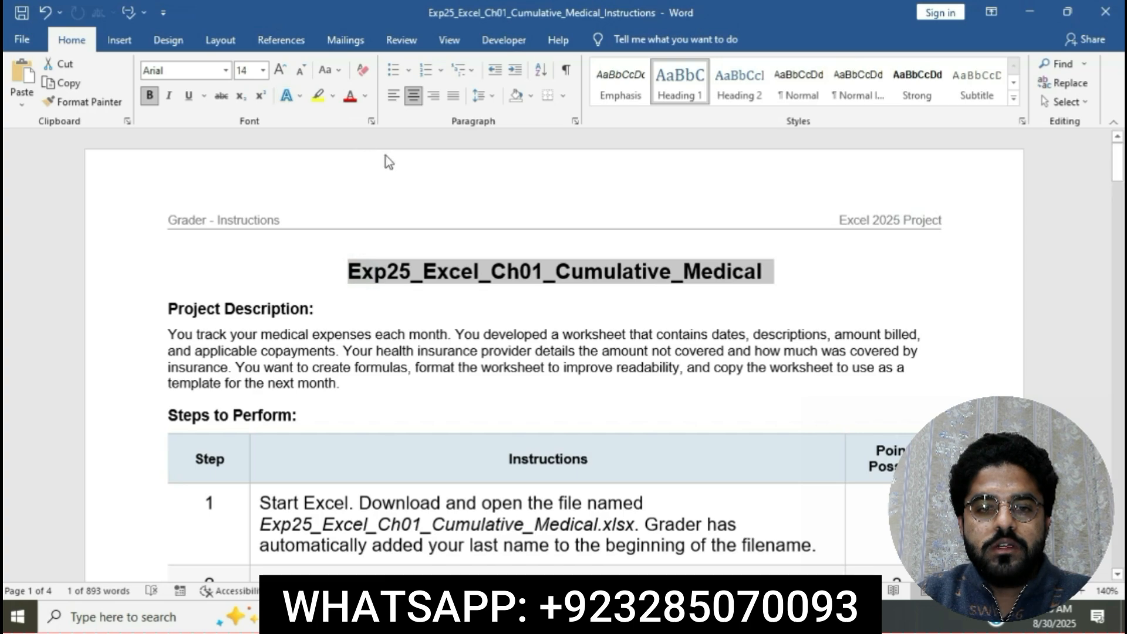
left_click(318, 97)
key("Right")
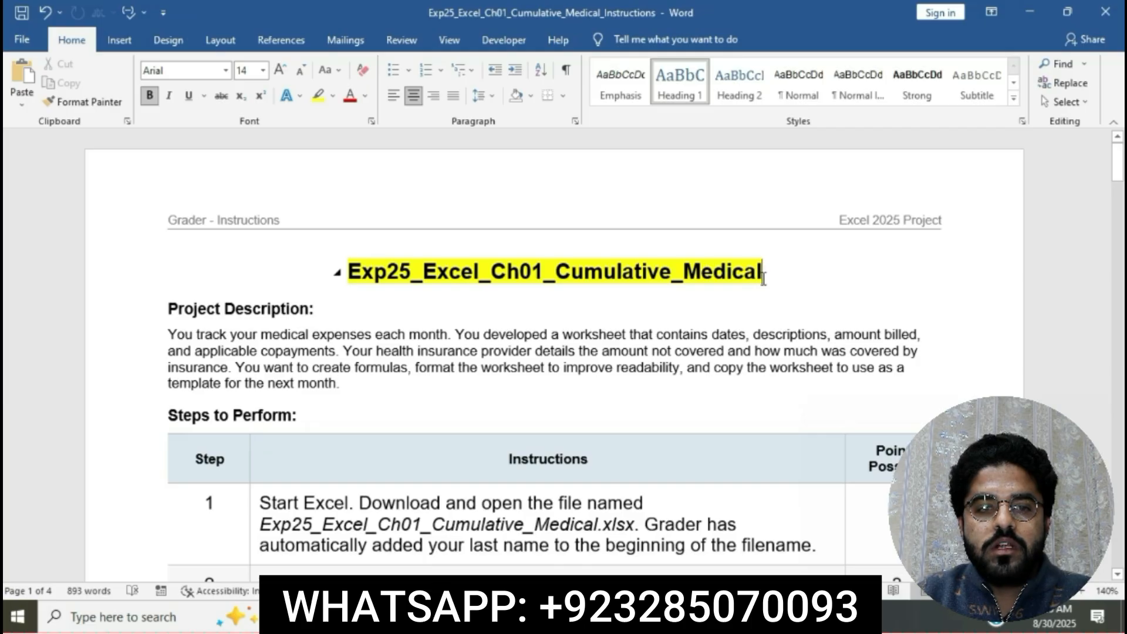
Highlight the step 1 instruction text in the table in yellow.
scroll(763, 278, "down", 5)
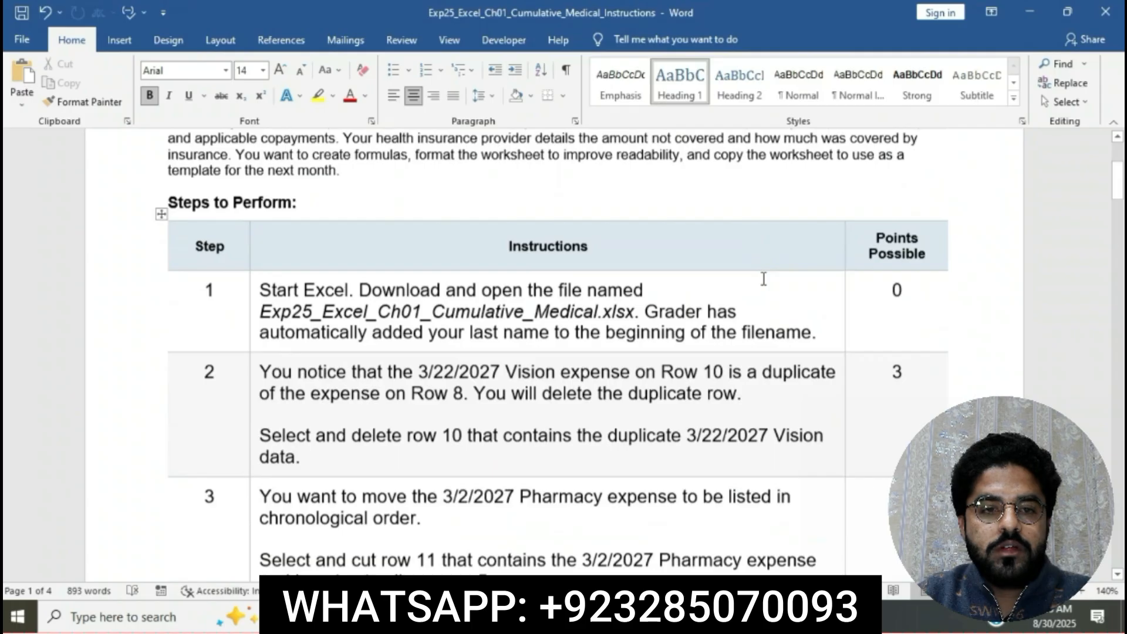
scroll(763, 278, "down", 1)
left_click(250, 283)
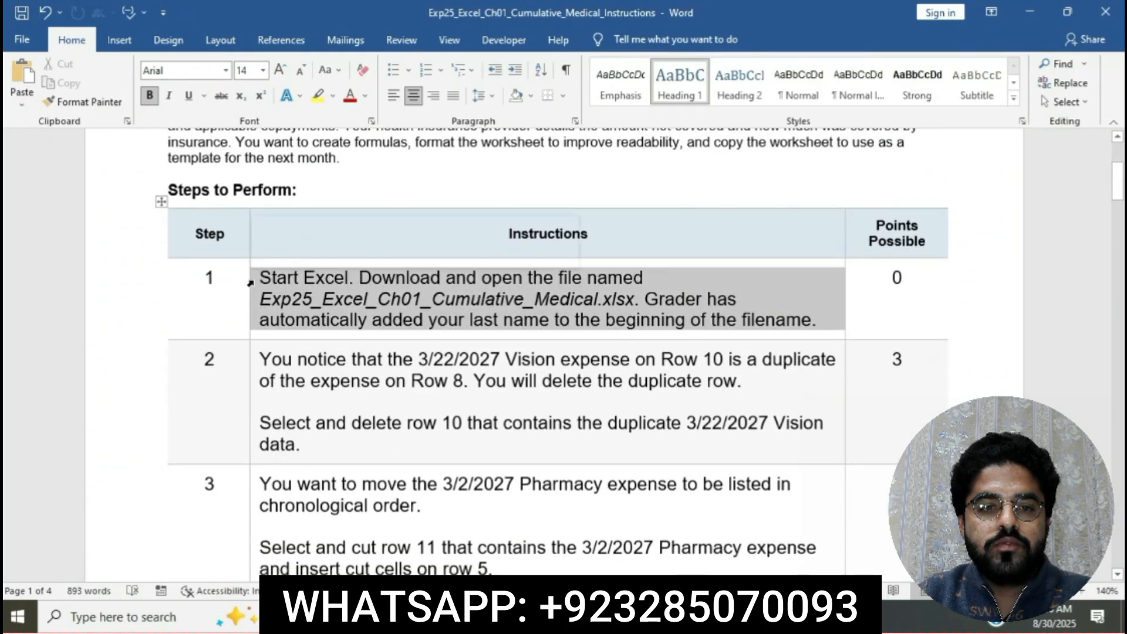
left_click(320, 252)
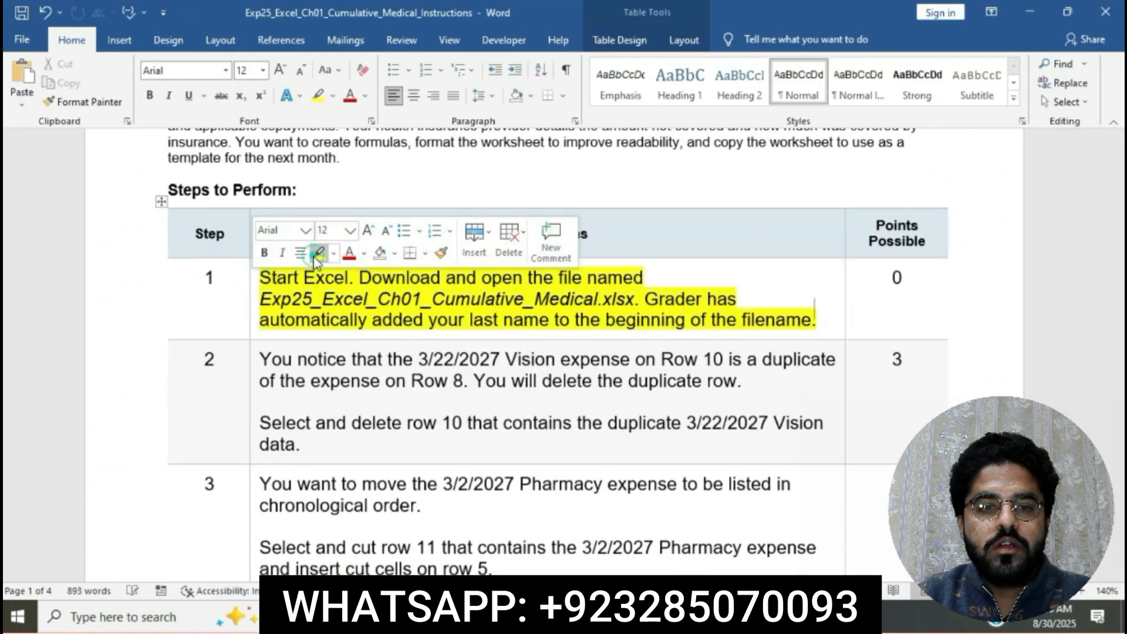
left_click(347, 292)
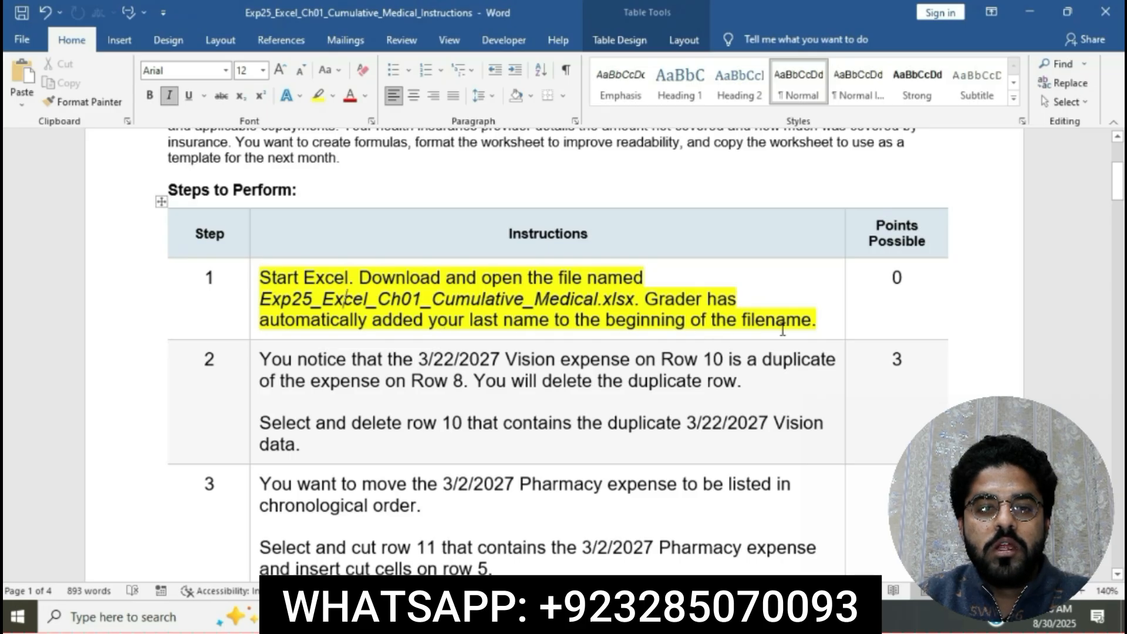
Switch to File Explorer, open the Exp25_Excel_Ch01_Cumulative_Medical workbook in Excel and enable editing.
key("alt+Tab")
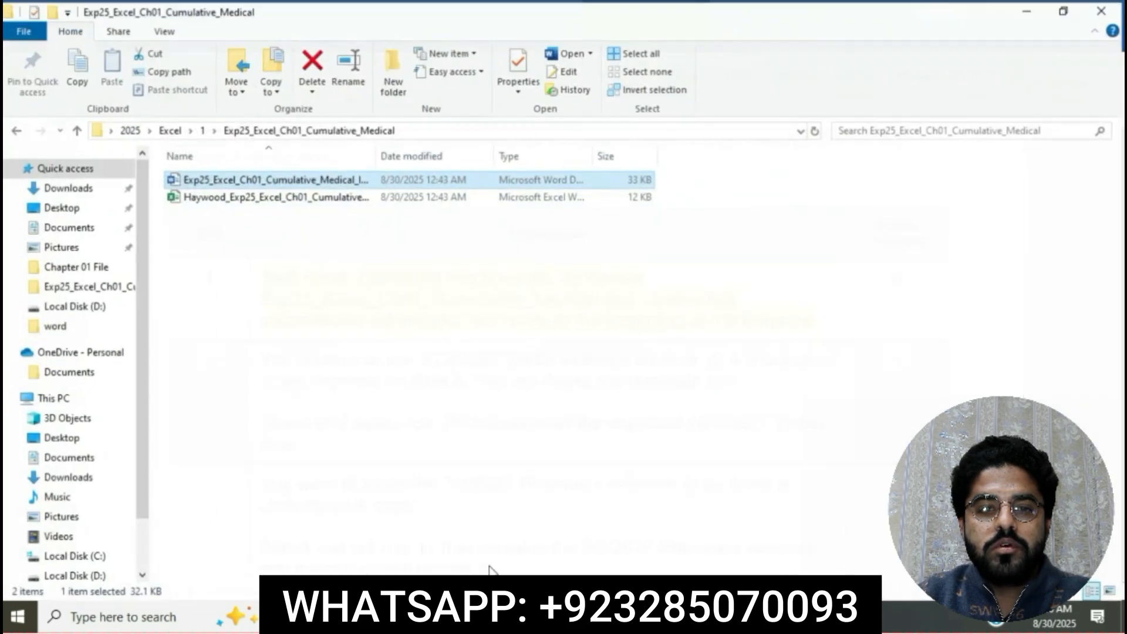
double_click(315, 199)
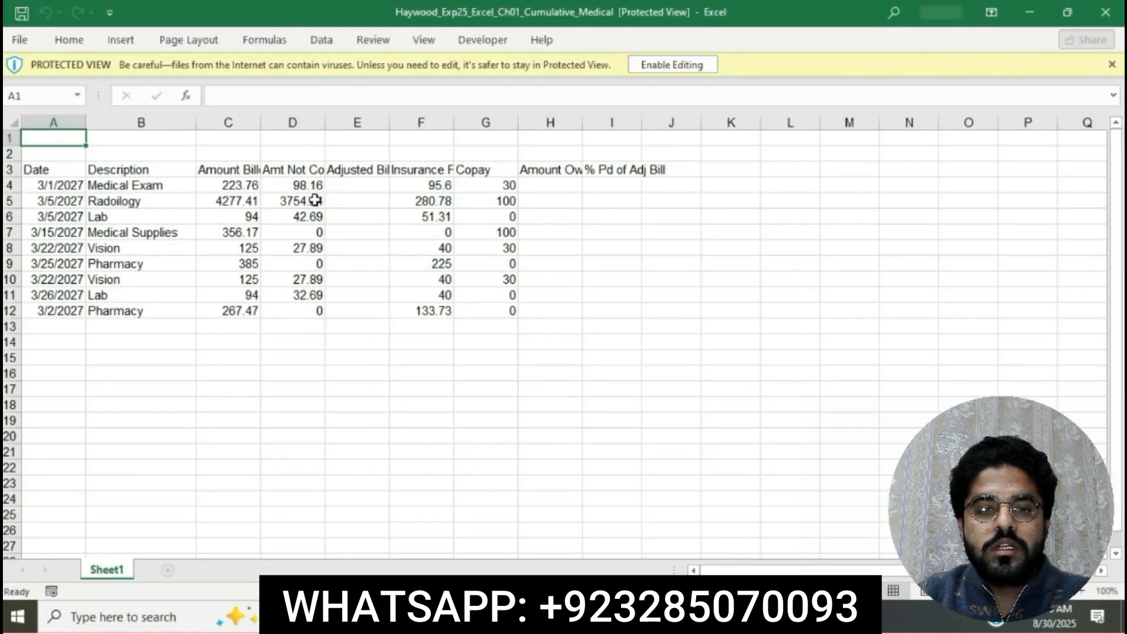
left_click(666, 69)
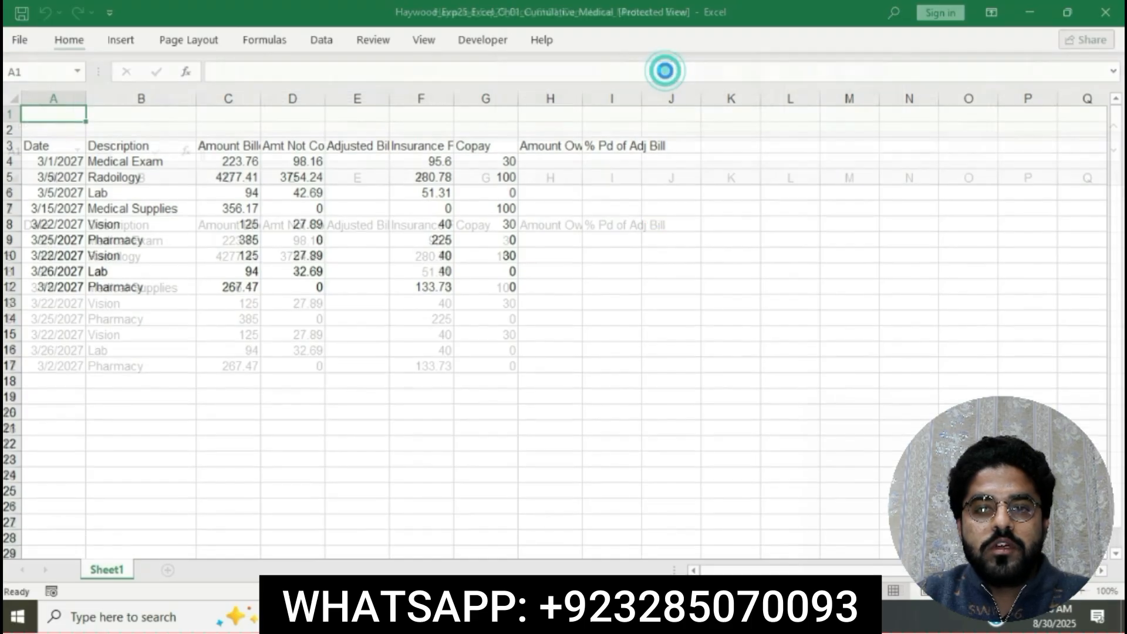
right_click(556, 616)
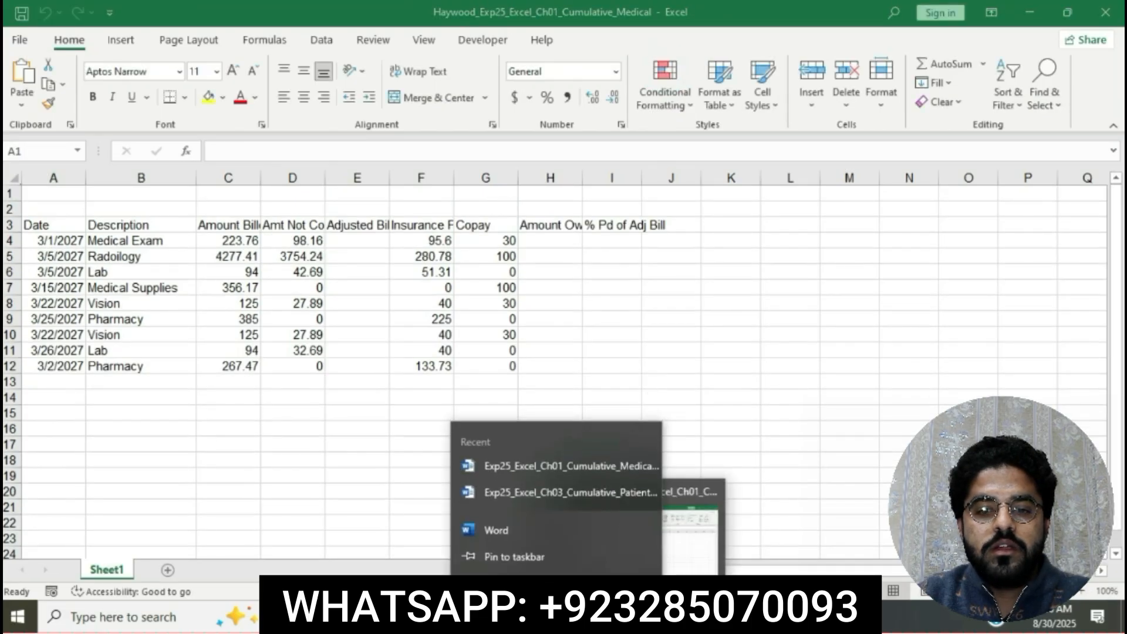
left_click(689, 300)
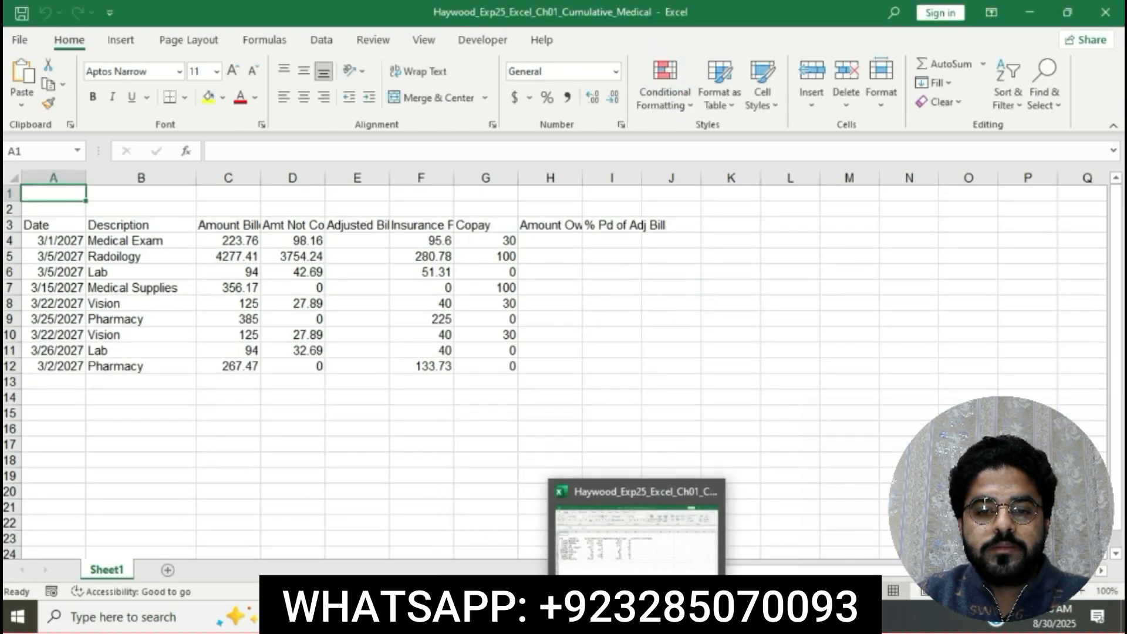
Switch back to the Word instructions and highlight the step 2 instruction text in yellow.
key("alt+Tab")
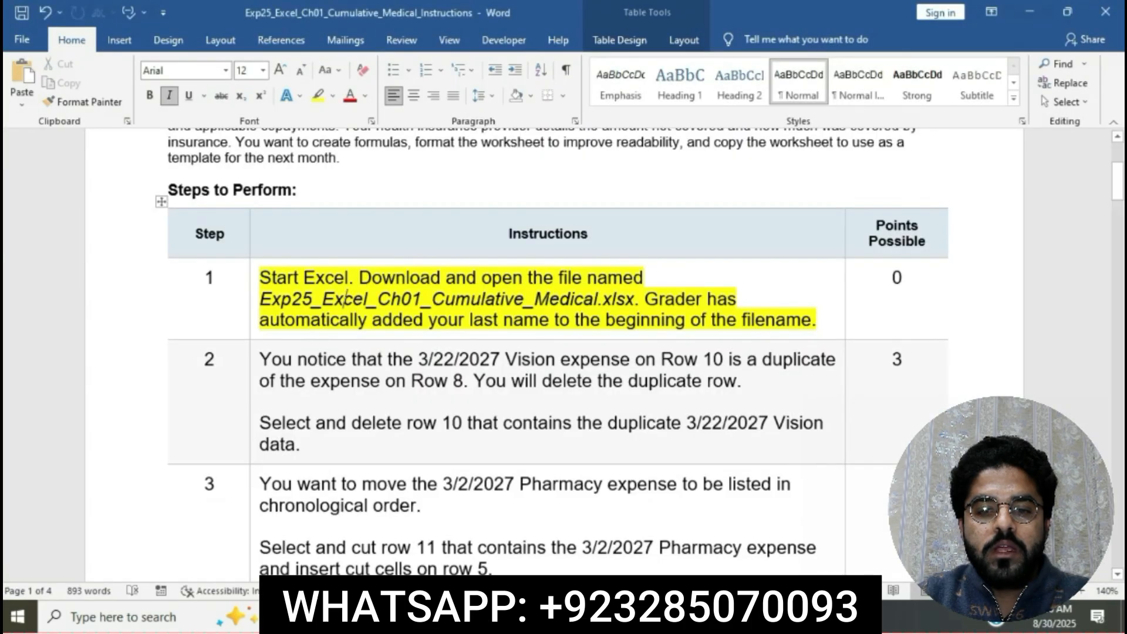
scroll(568, 325, "down", 3)
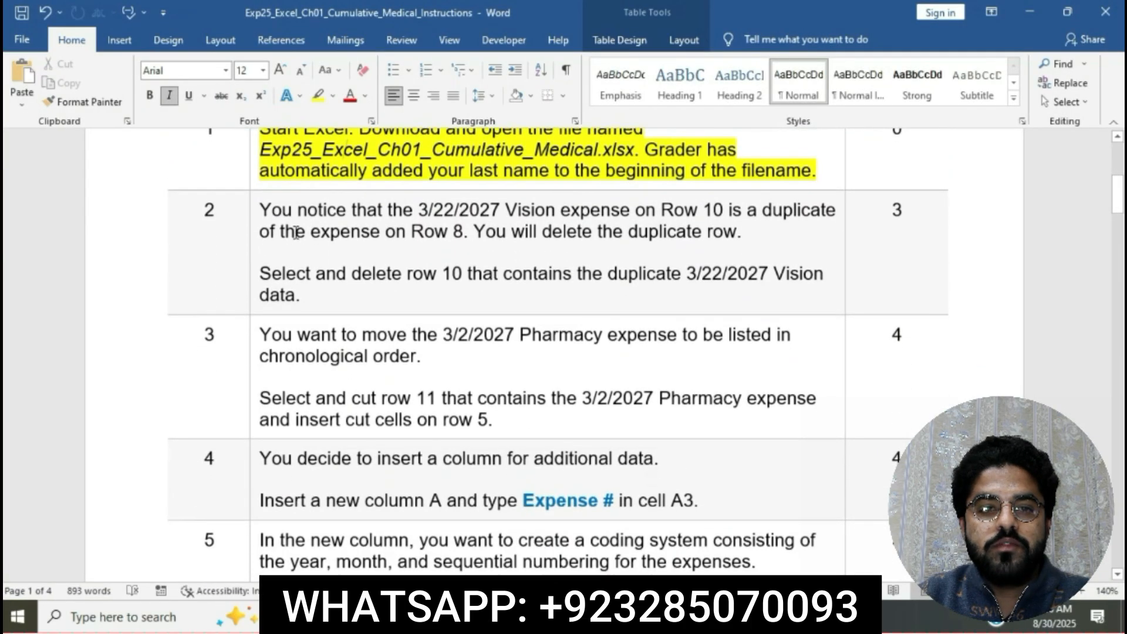
left_click(256, 215)
left_click(325, 266)
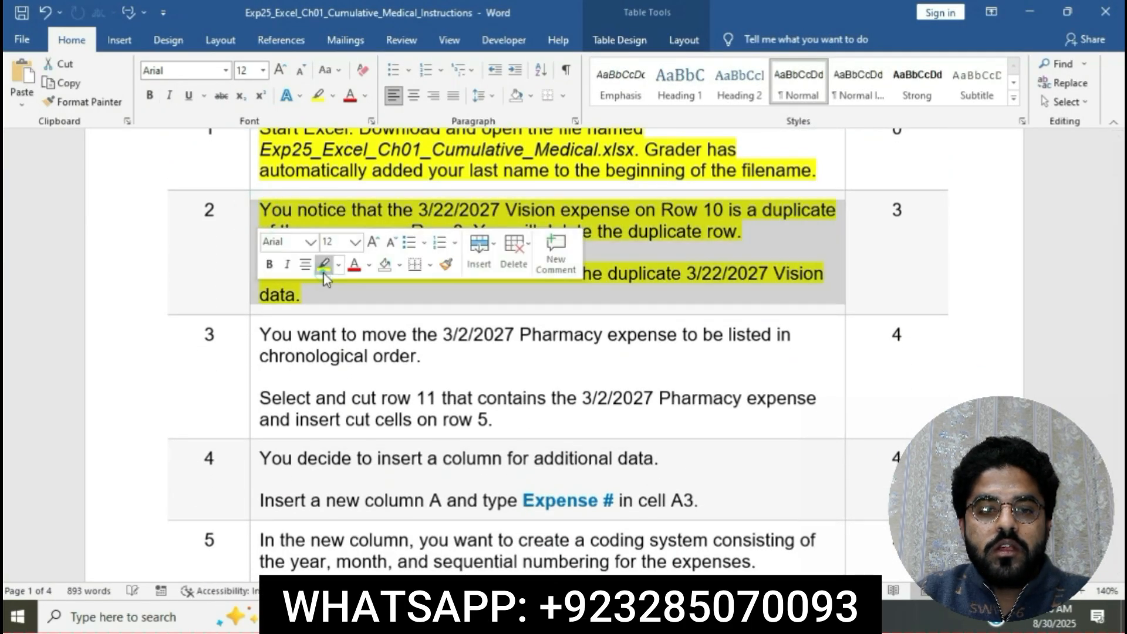
left_click(338, 296)
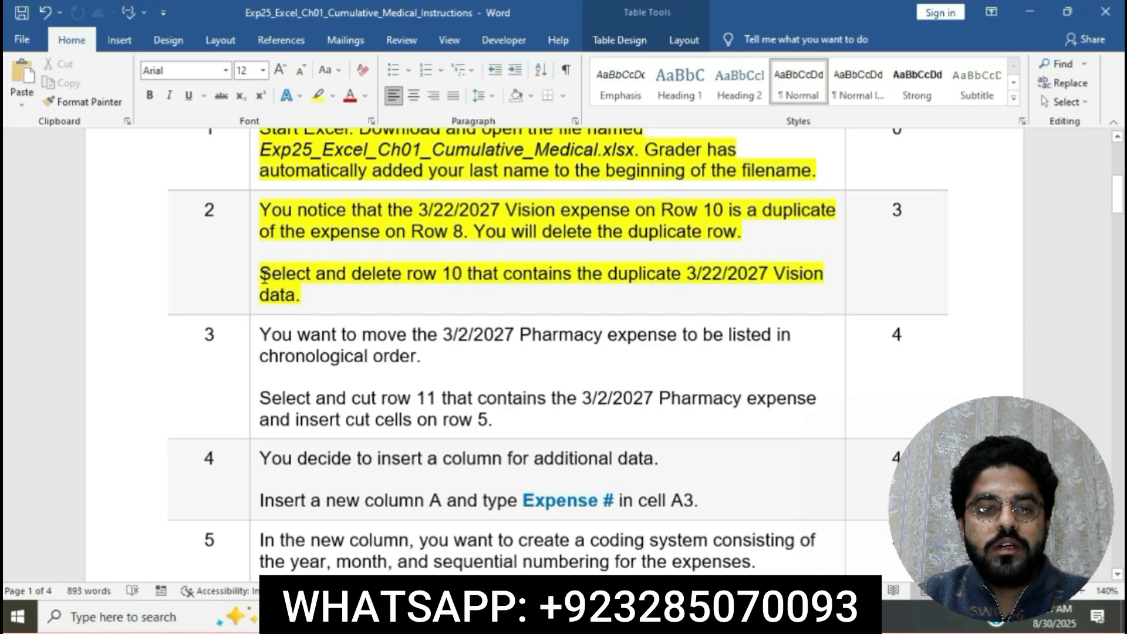
Mark the "Select and delete row 10" instruction, switch to the Excel workbook and delete row 10 with the duplicate 3/22/2027 Vision expense.
left_click_drag(261, 274, 458, 274)
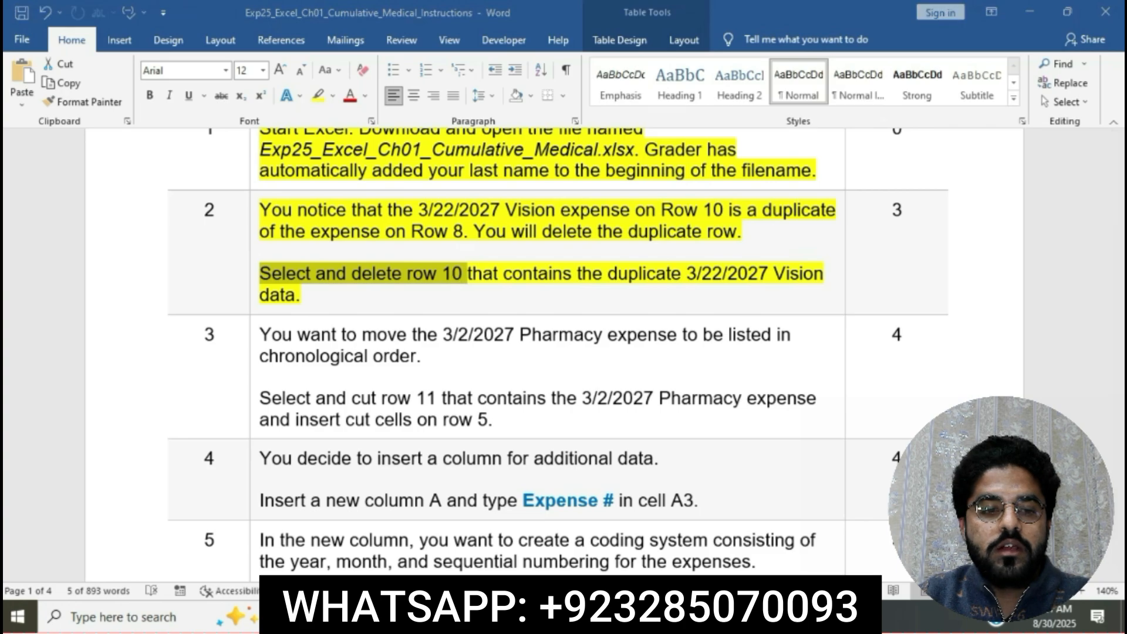
key("alt+Tab")
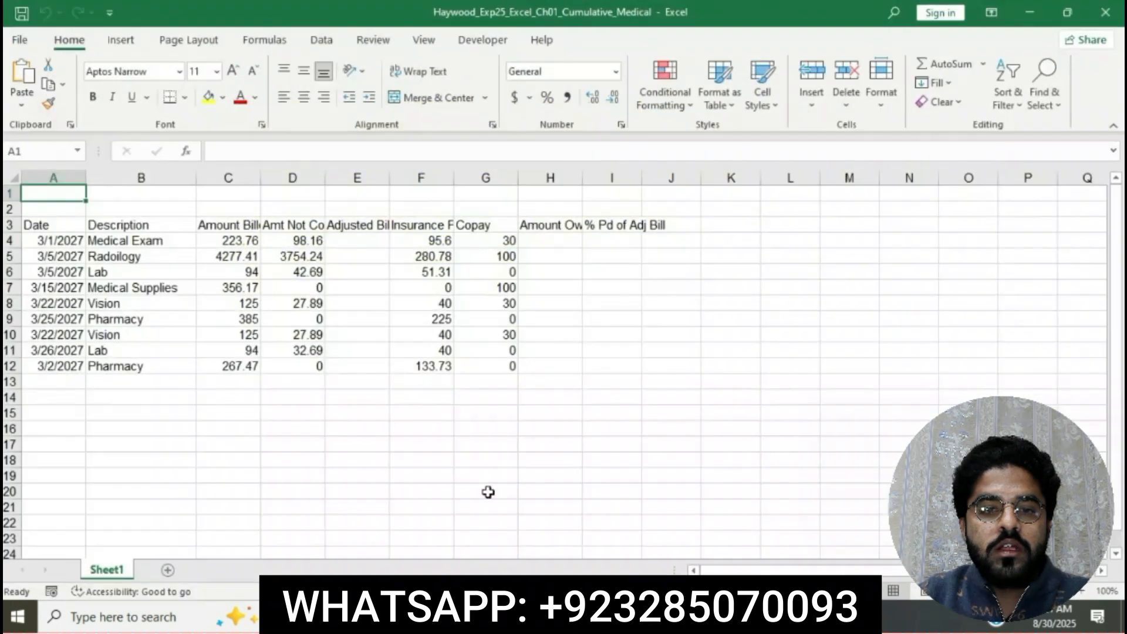
left_click(17, 335)
right_click(19, 335)
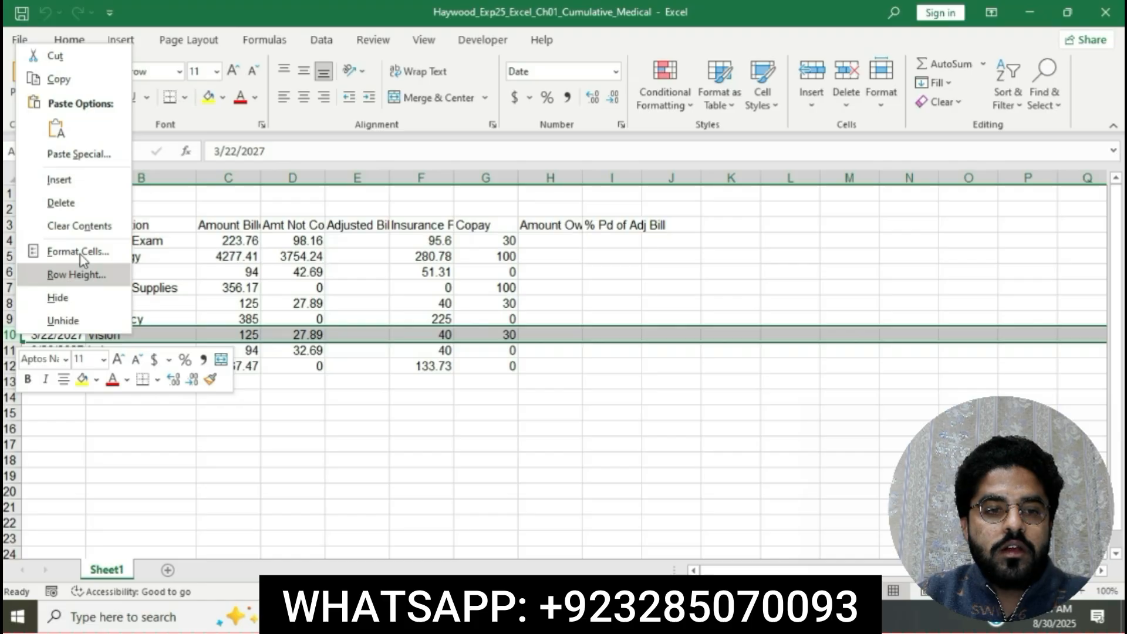
left_click(65, 206)
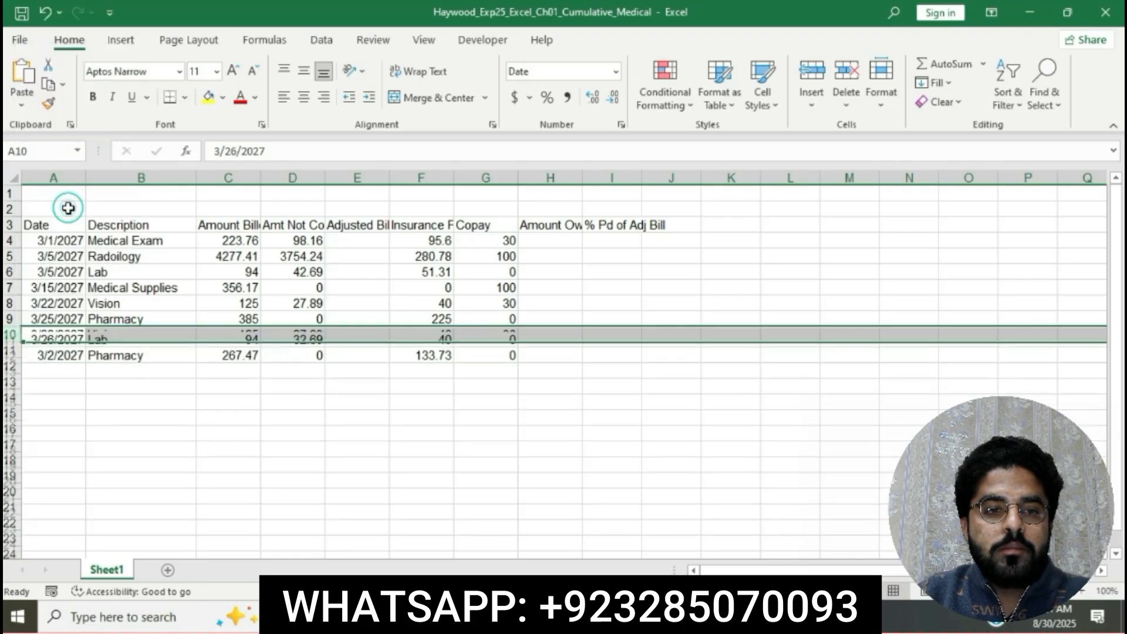
Return to the Word instructions and highlight the step 3 instruction text in yellow.
key("alt+Tab")
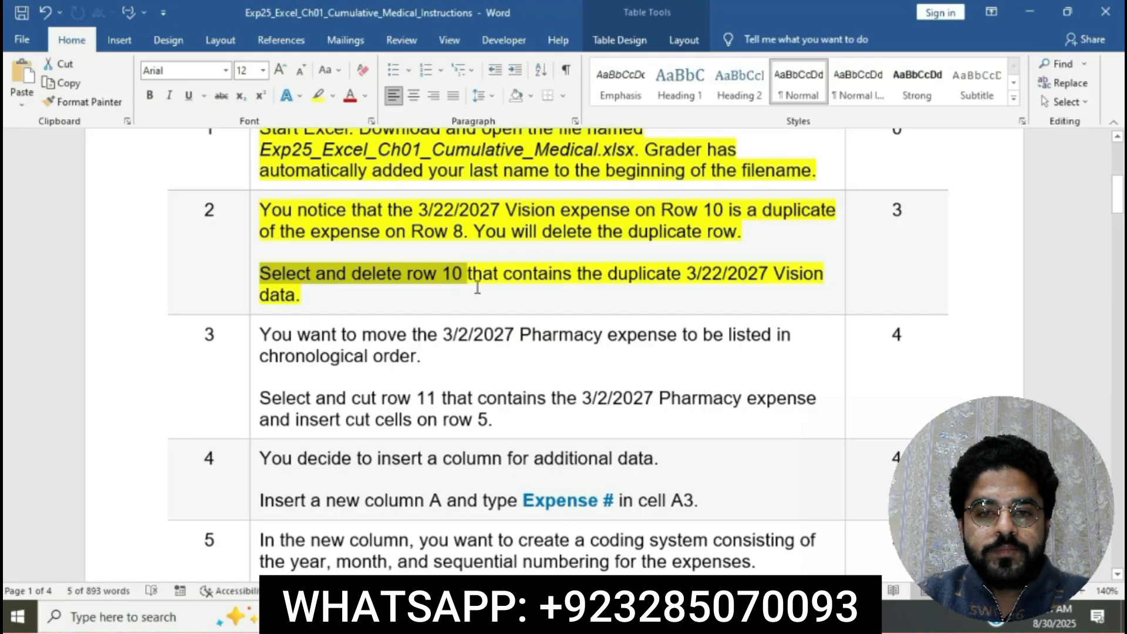
left_click(644, 284)
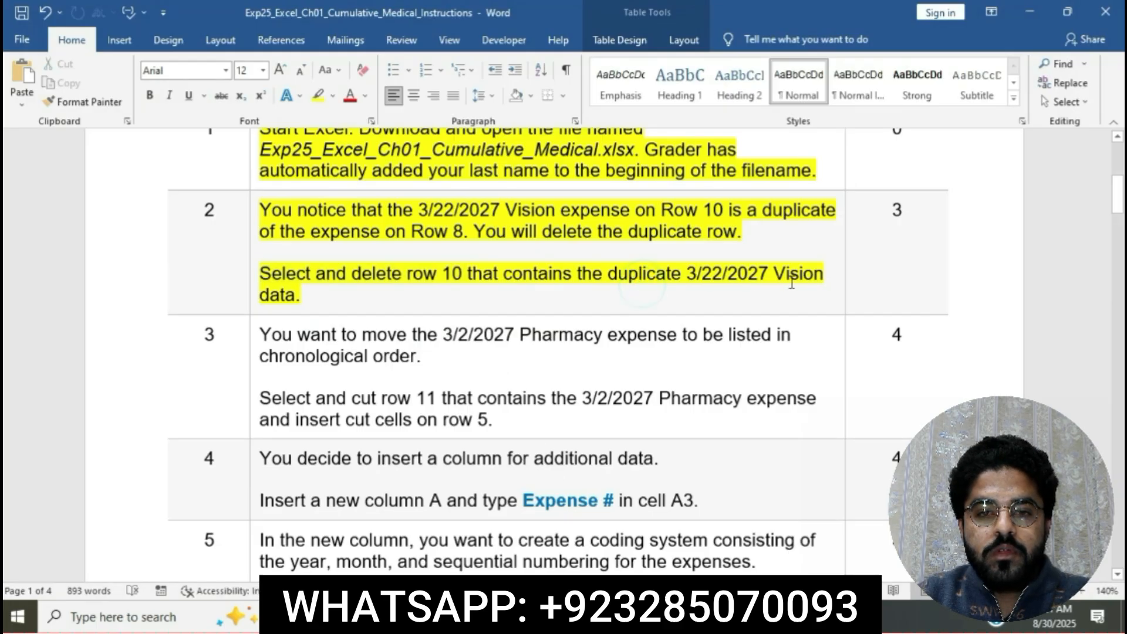
scroll(372, 307, "down", 3)
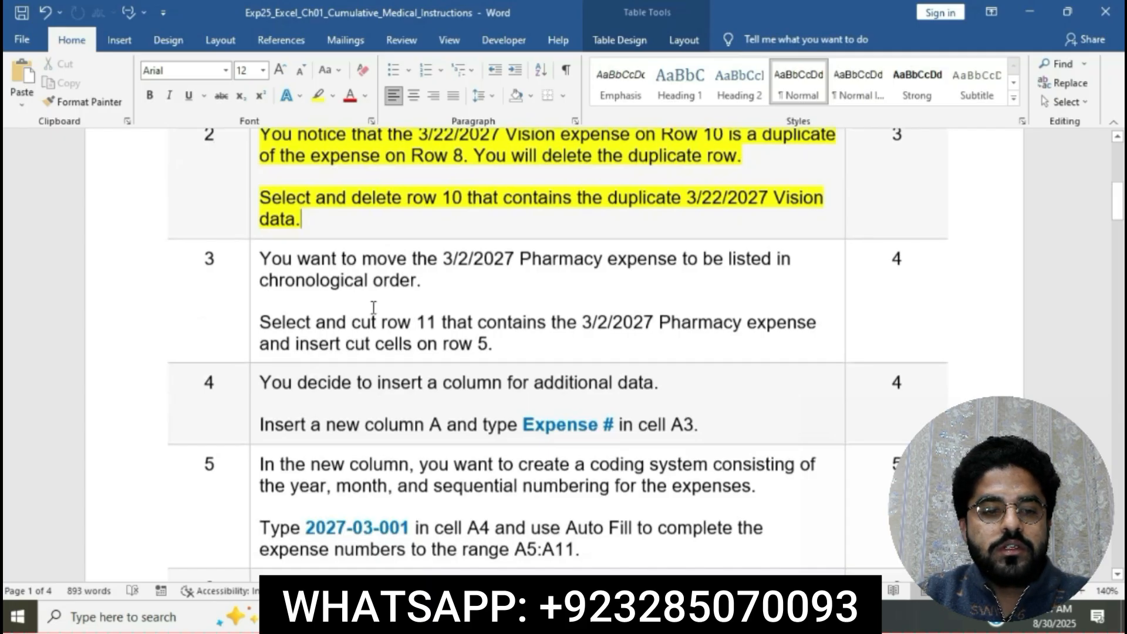
scroll(374, 307, "down", 1)
left_click(256, 237)
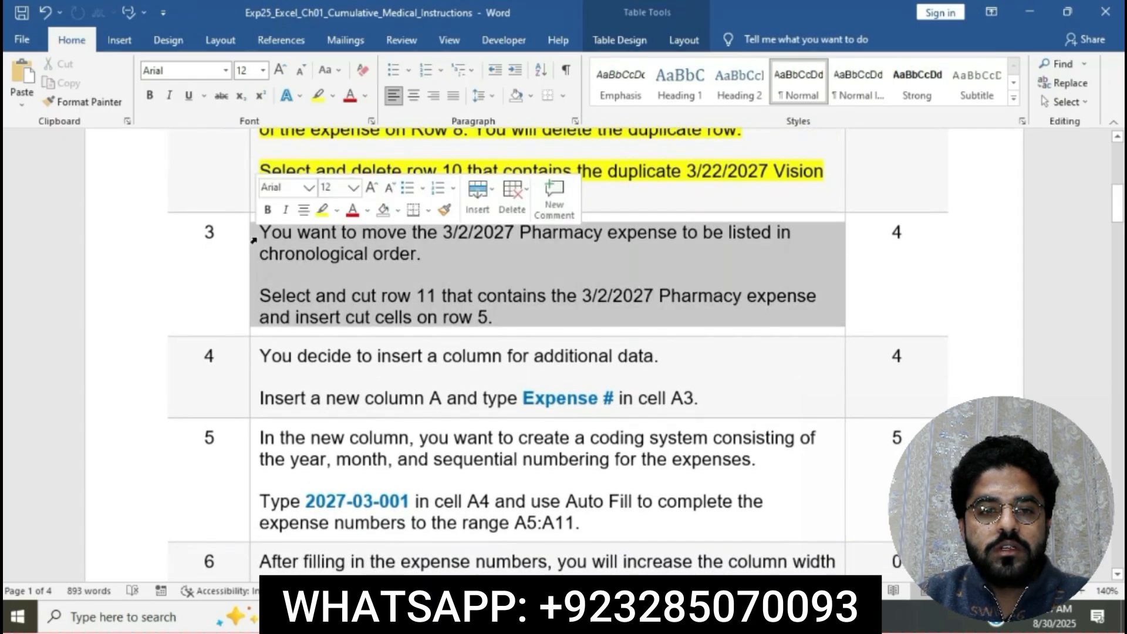
left_click(322, 209)
left_click(359, 264)
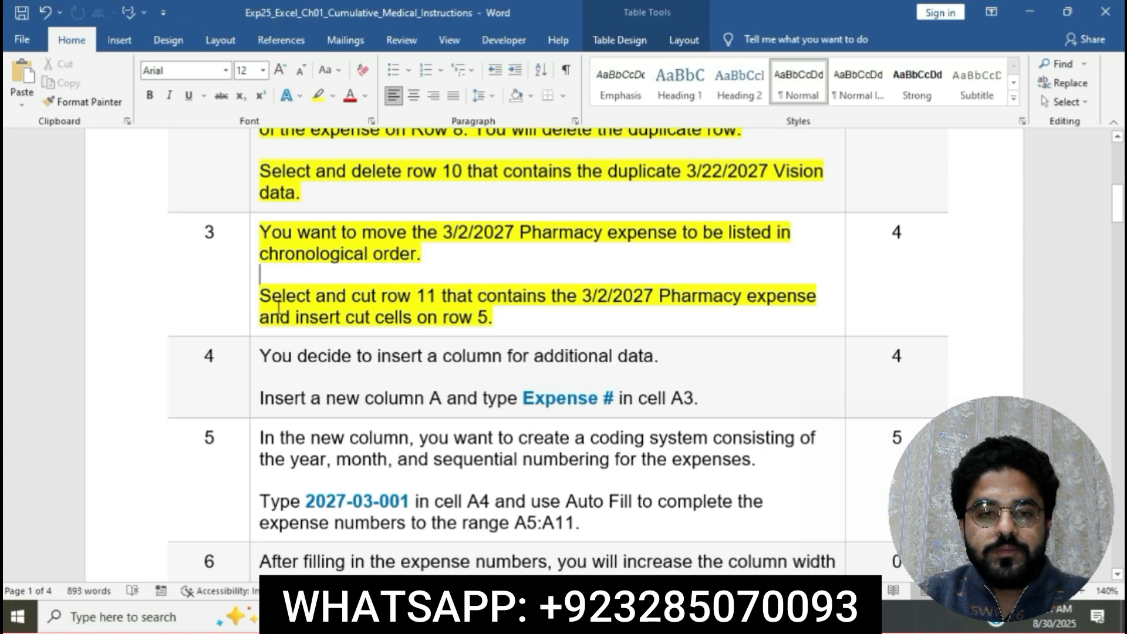
Mark the "Select and cut row 11" instruction, switch to the Excel workbook and cut row 11 with the 3/2/2027 Pharmacy expense.
left_click_drag(269, 299, 438, 300)
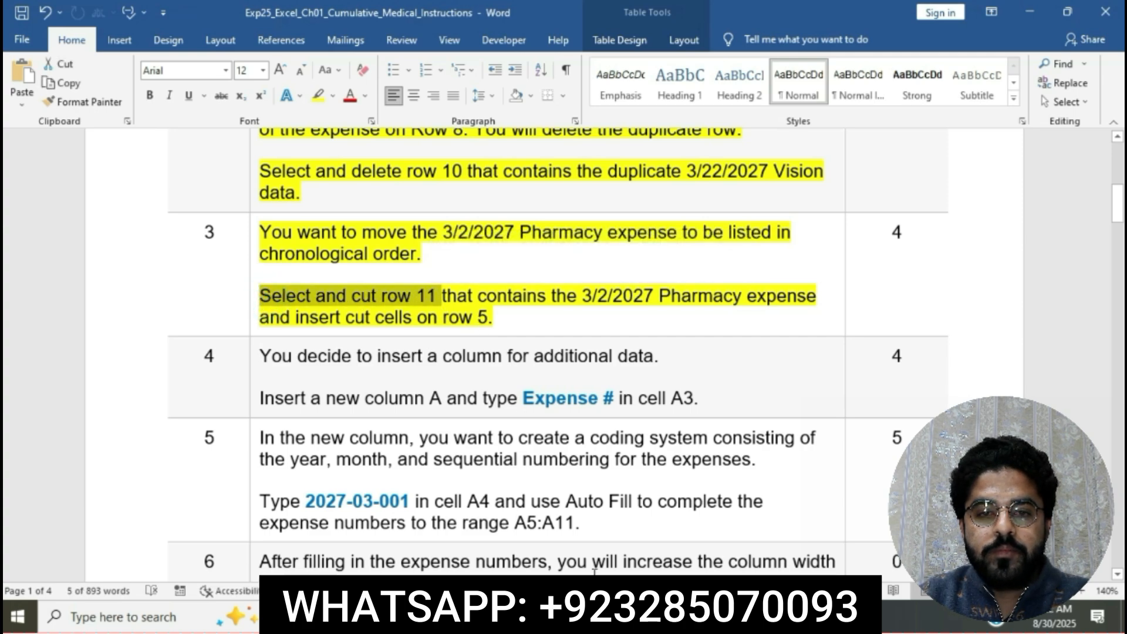
key("alt+Tab")
left_click(12, 350)
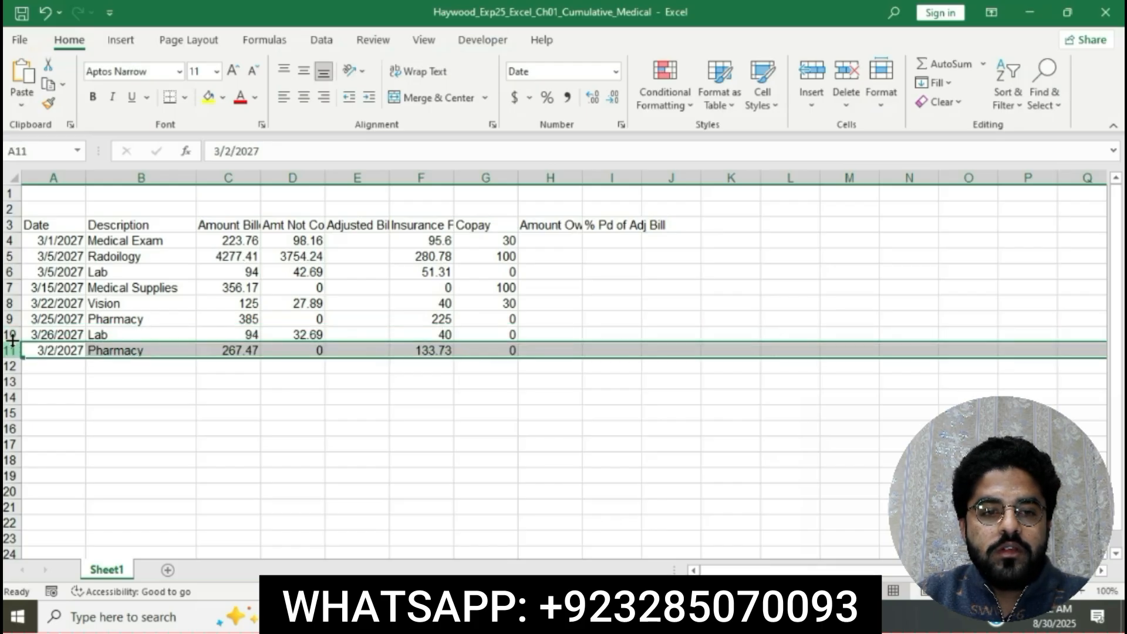
left_click(46, 64)
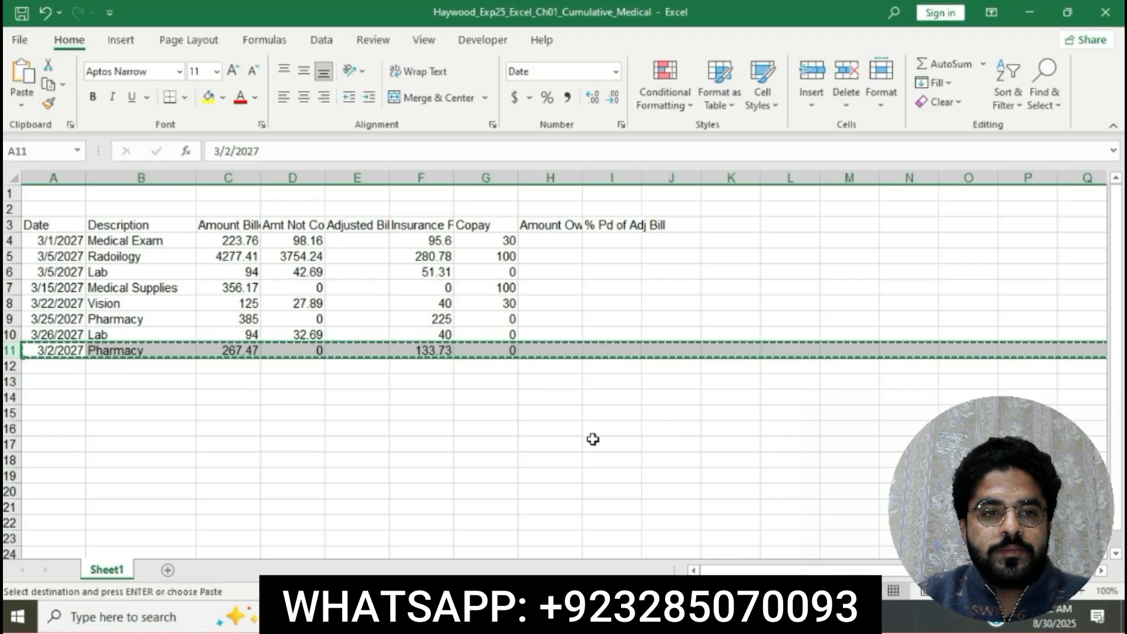
Switch to the Word instructions and select the step 3 phrase "and insert cut cells on row 5" to read it.
key("alt+Tab")
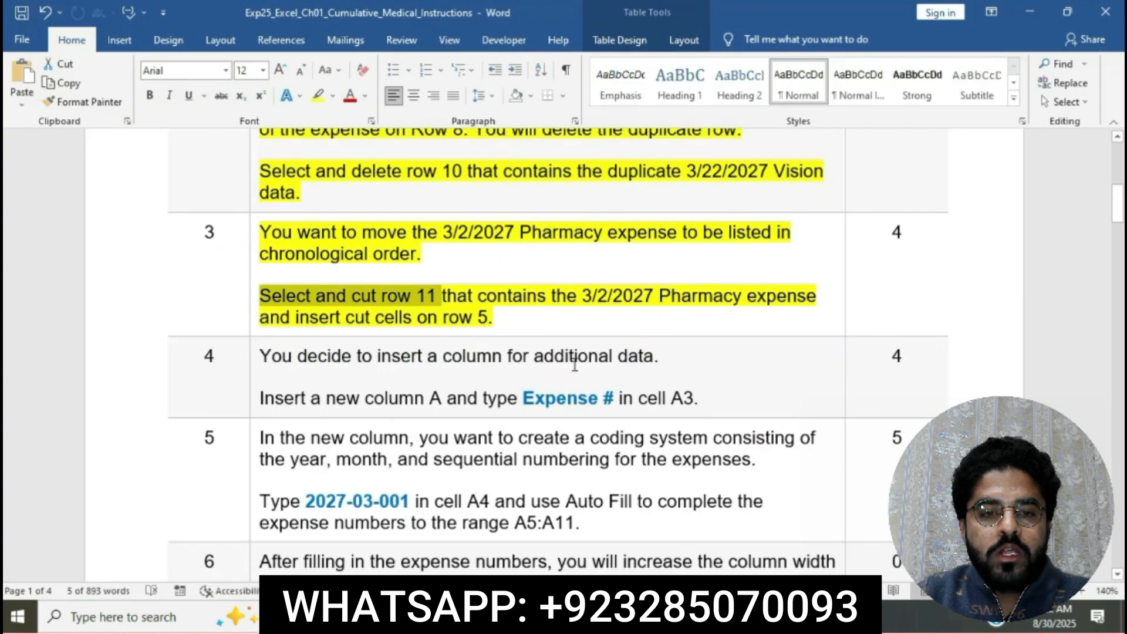
left_click(453, 300)
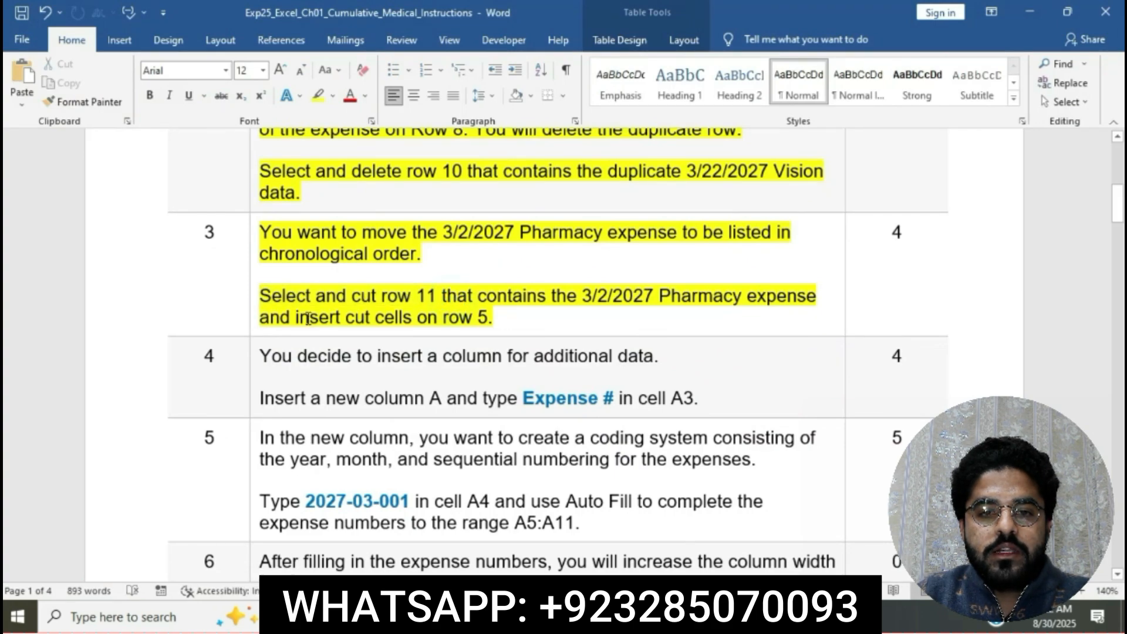
left_click(259, 320)
left_click_drag(260, 320, 486, 326)
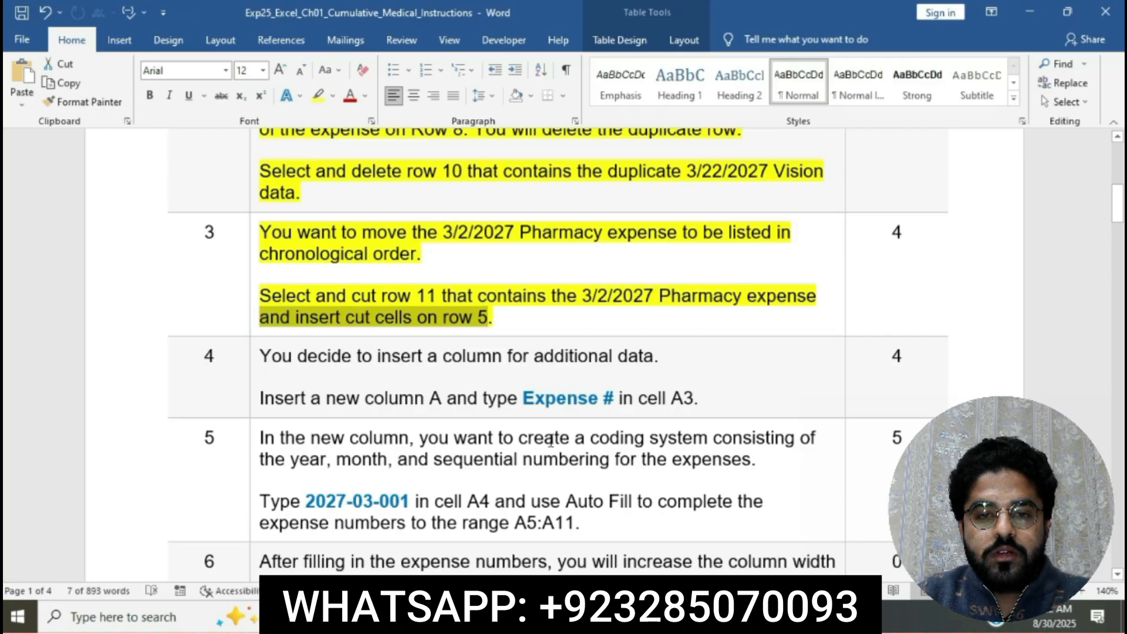
Switch to the Excel workbook and insert the cut 3/2/2027 Pharmacy row at row 5.
key("alt+Tab")
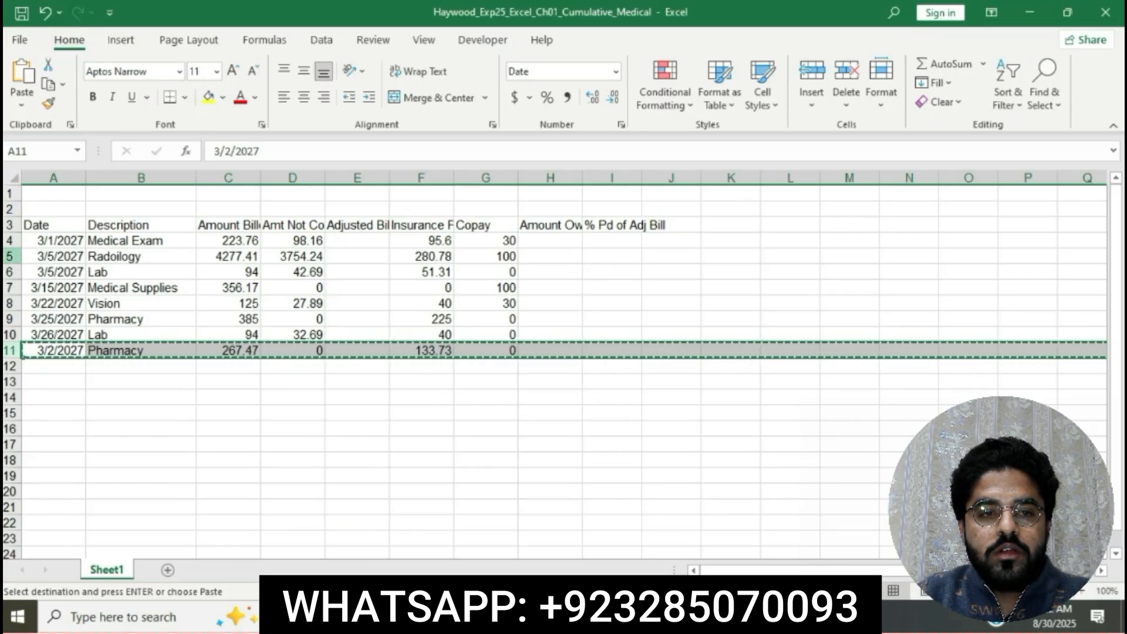
left_click(10, 256)
right_click(10, 258)
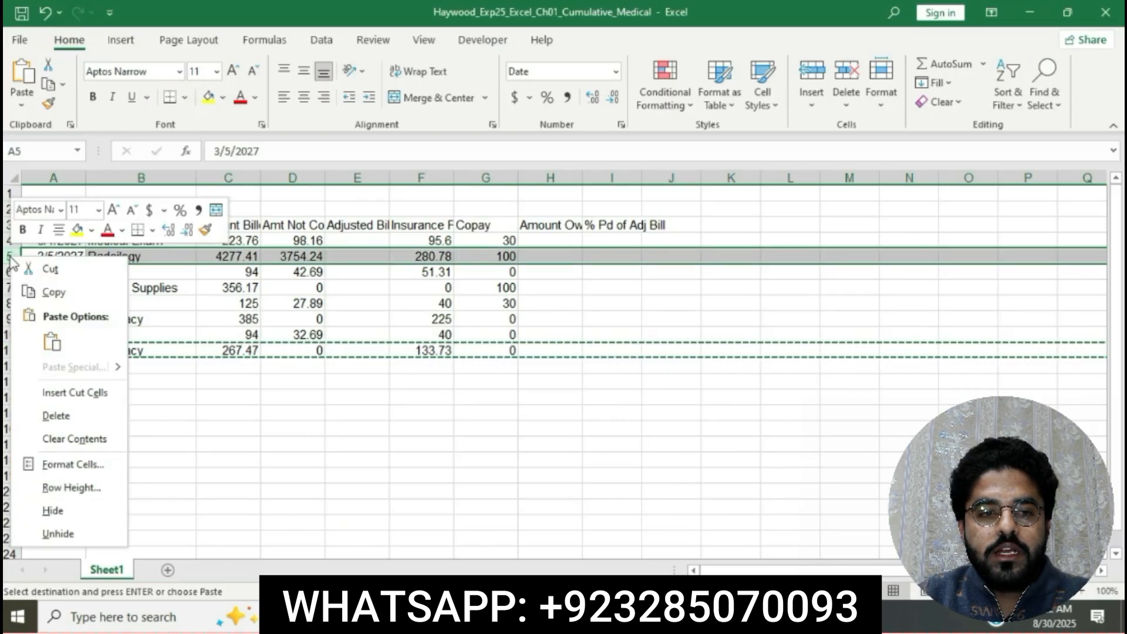
left_click(84, 390)
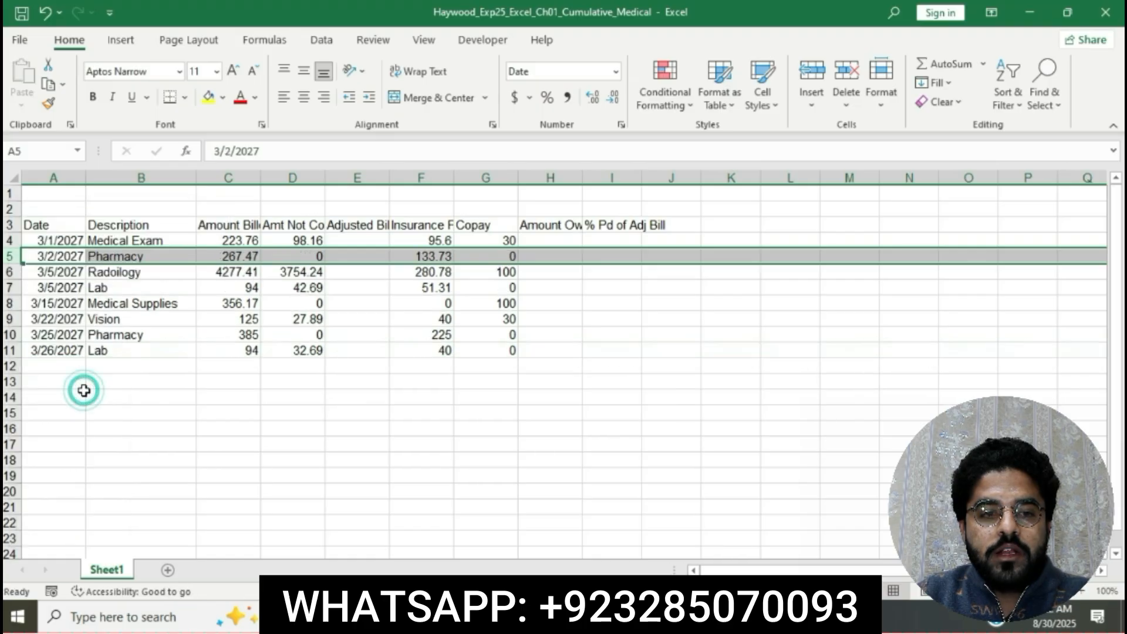
left_click(540, 473)
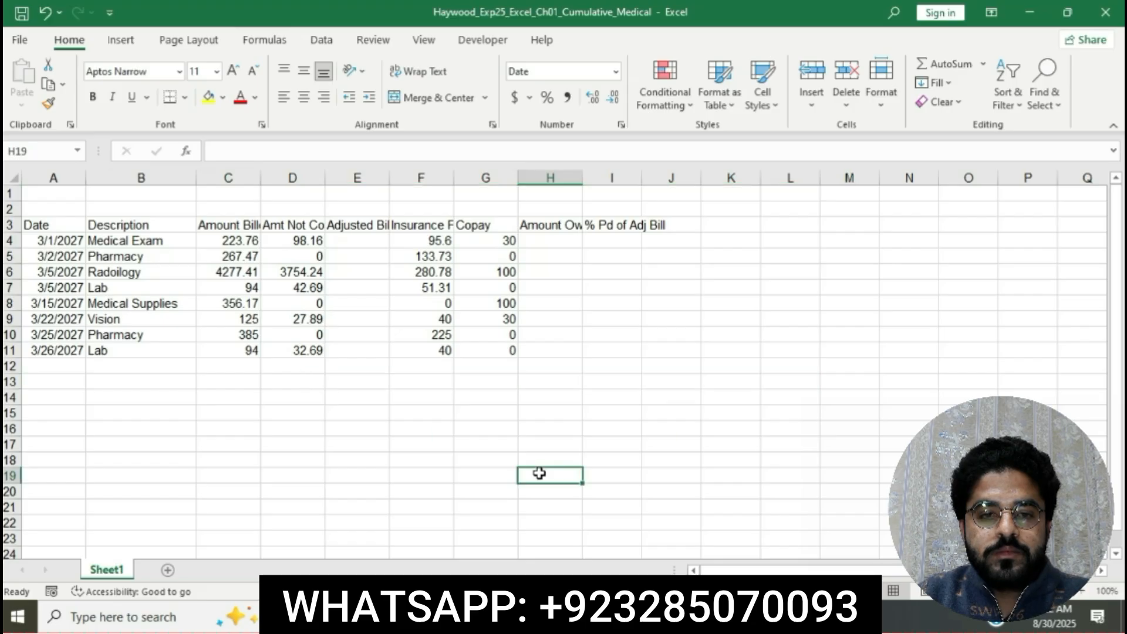
Return to the Word instructions and highlight the step 4 instruction text in yellow.
key("alt+Tab")
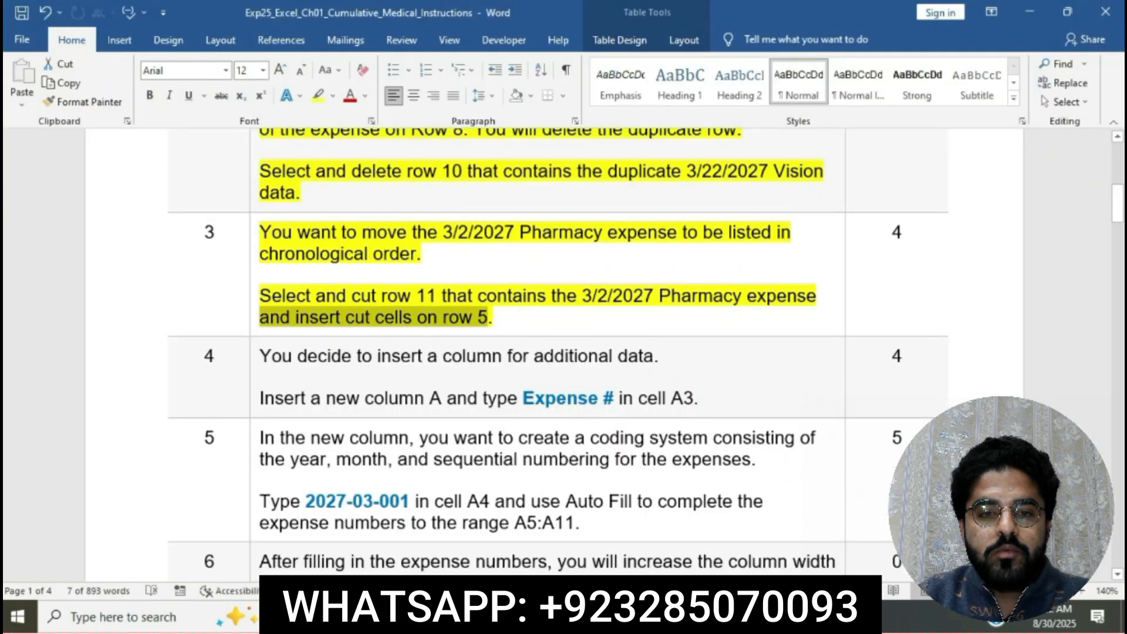
left_click(605, 300)
scroll(605, 300, "down", 2)
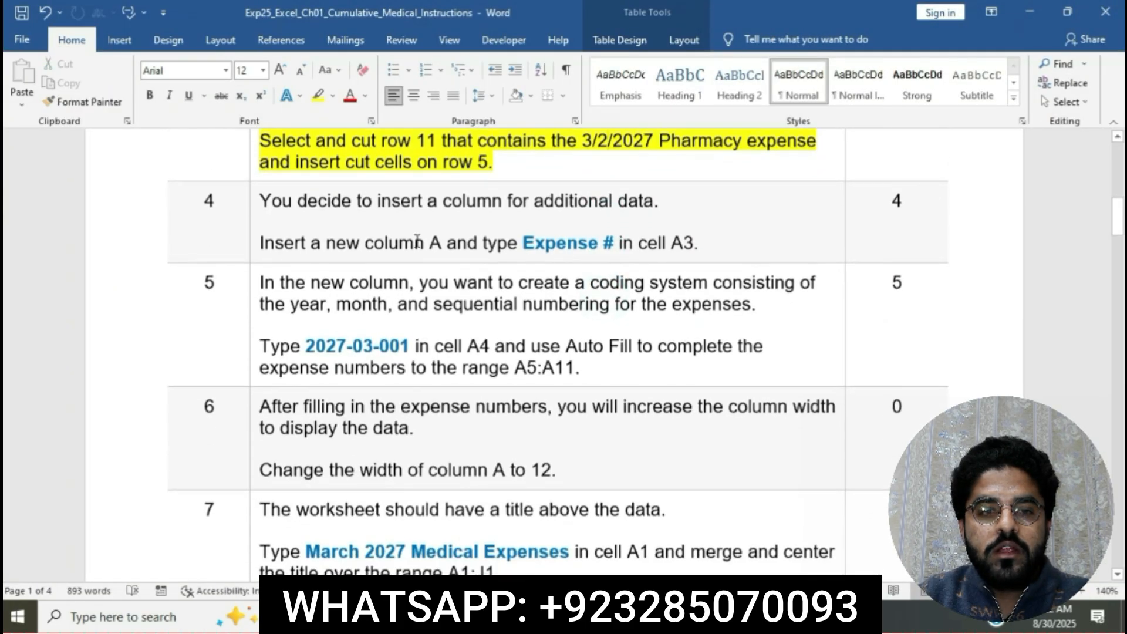
left_click(256, 201)
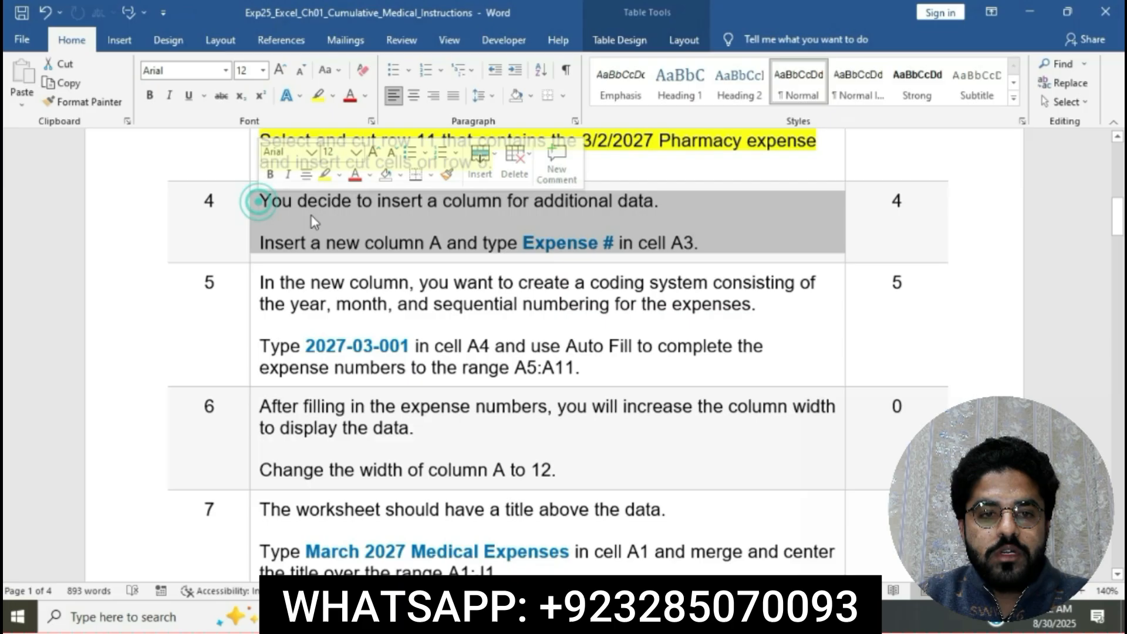
left_click(324, 174)
left_click(349, 220)
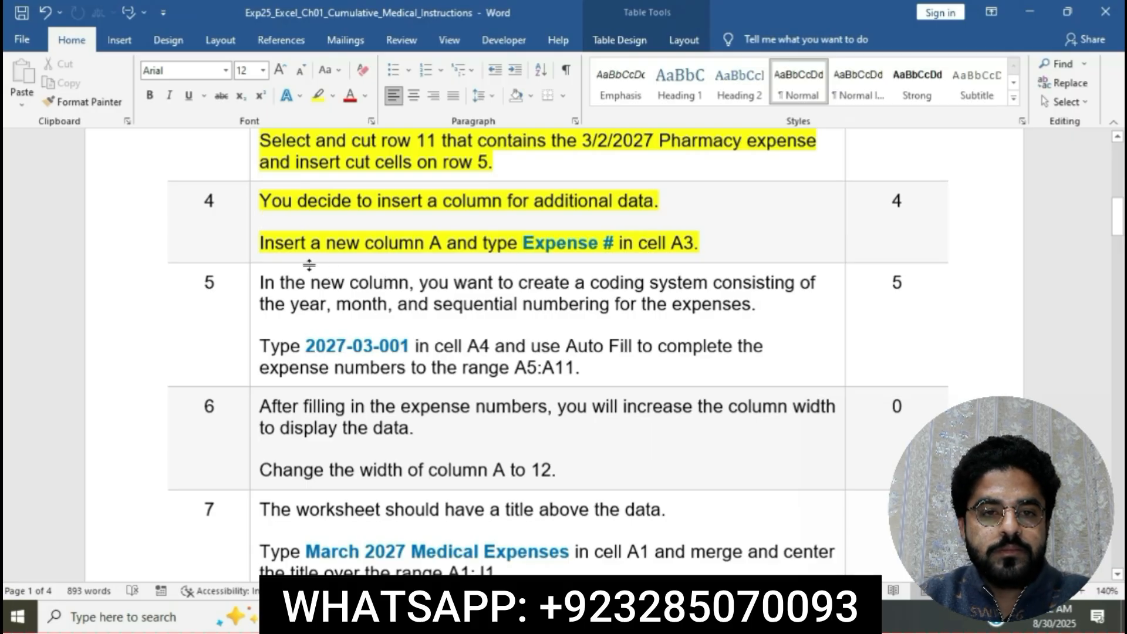
Mark the "Insert a new column A" instruction, switch to the Excel workbook and insert a new column before the Date column.
left_click_drag(262, 244, 439, 250)
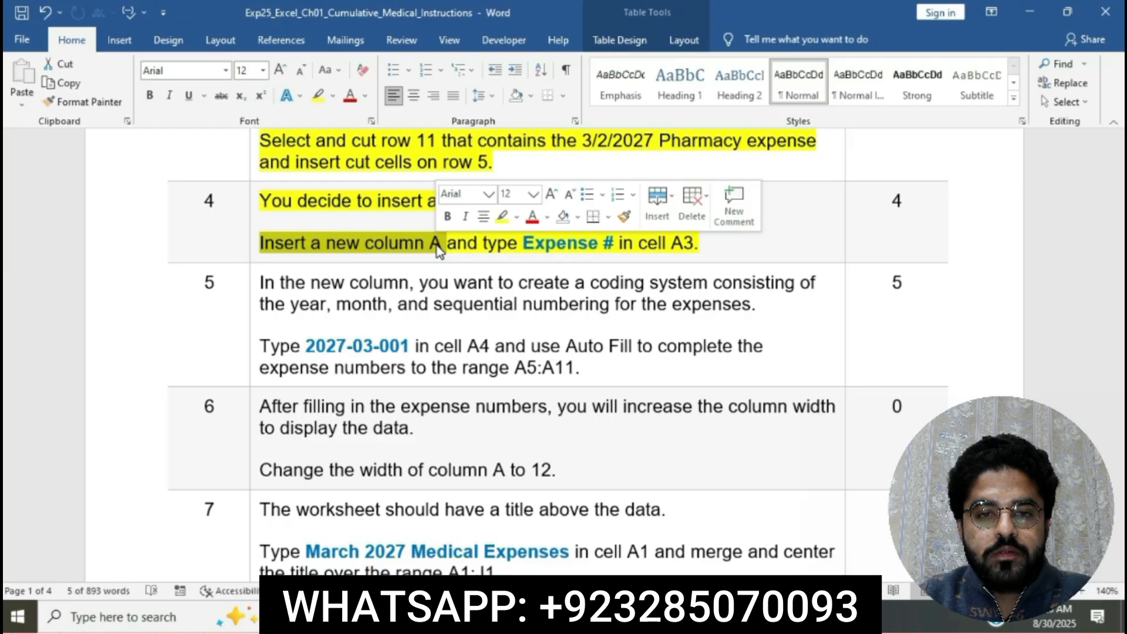
left_click(545, 617)
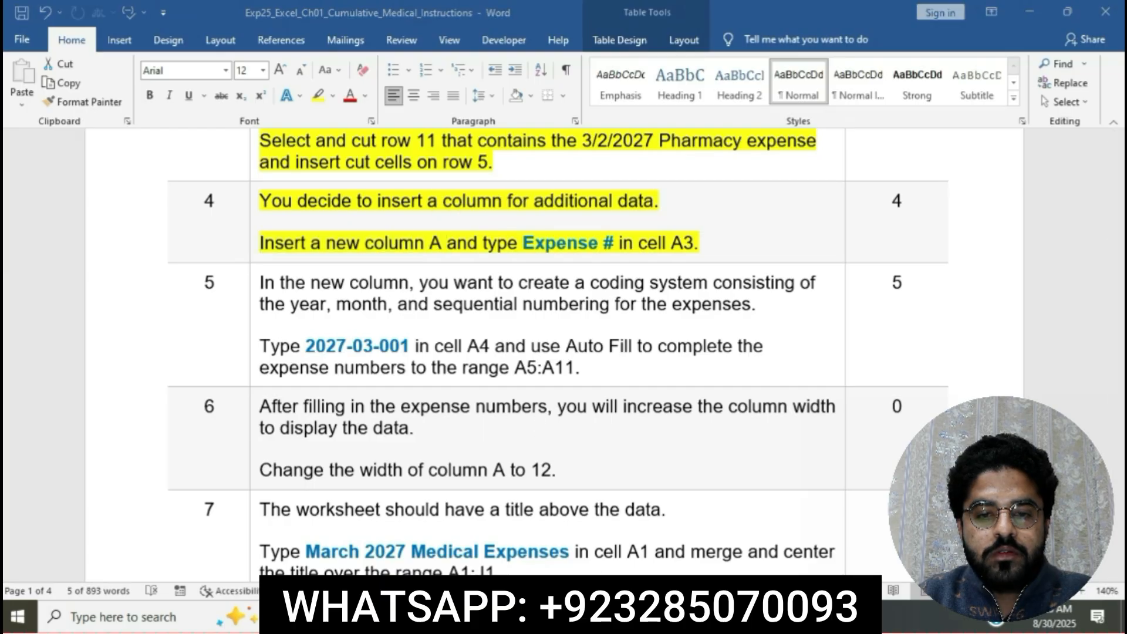
left_click(59, 178)
right_click(61, 180)
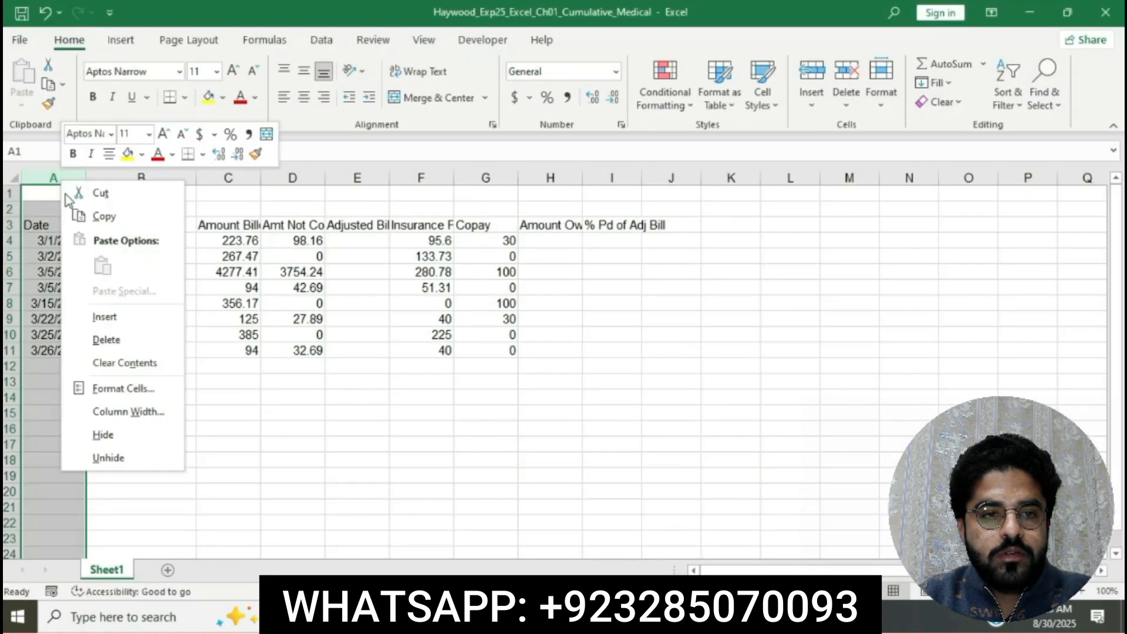
left_click(111, 317)
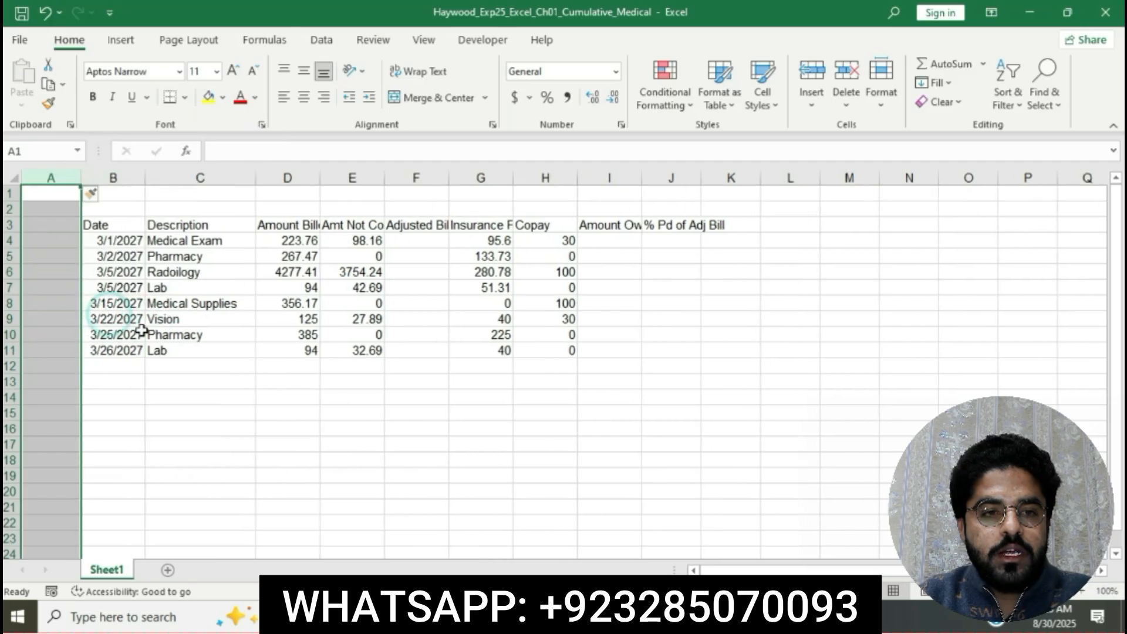
left_click(360, 471)
Mark the step 4 phrase "and type Expense # in cell A3" in Word, and enter the heading Expense # in cell A3 of the Excel workbook.
left_click(545, 616)
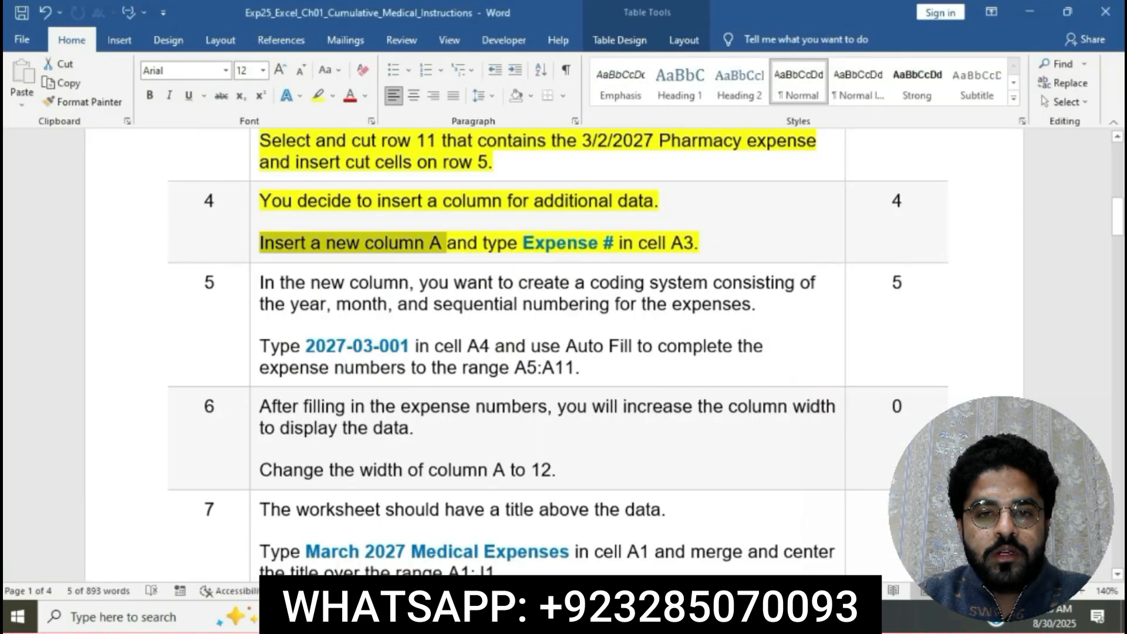
left_click_drag(461, 241, 694, 243)
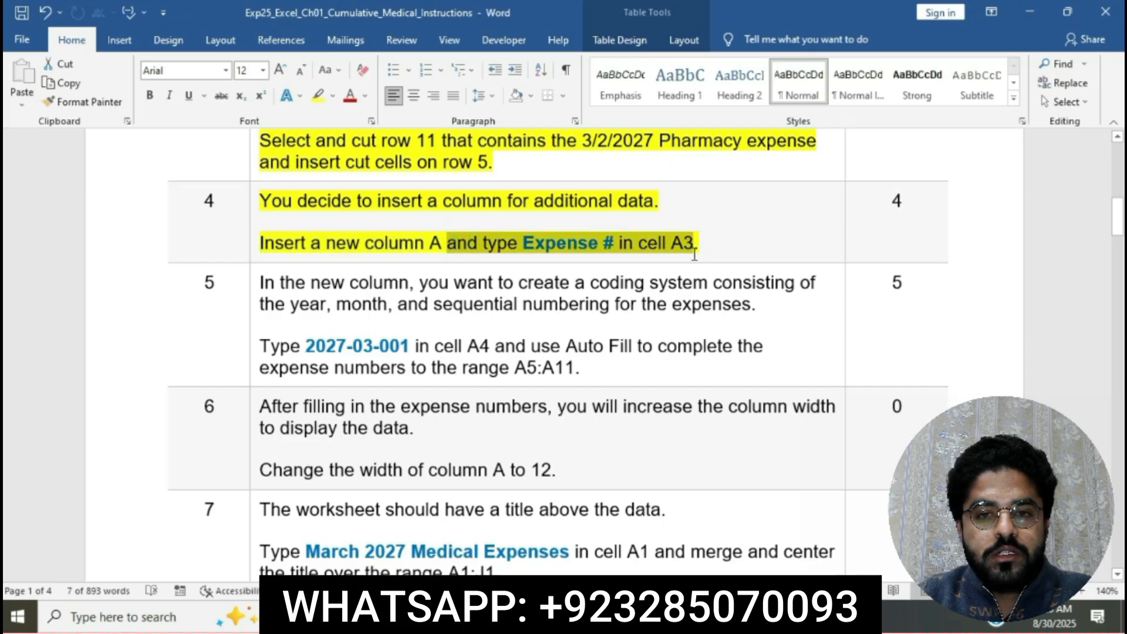
left_click(608, 616)
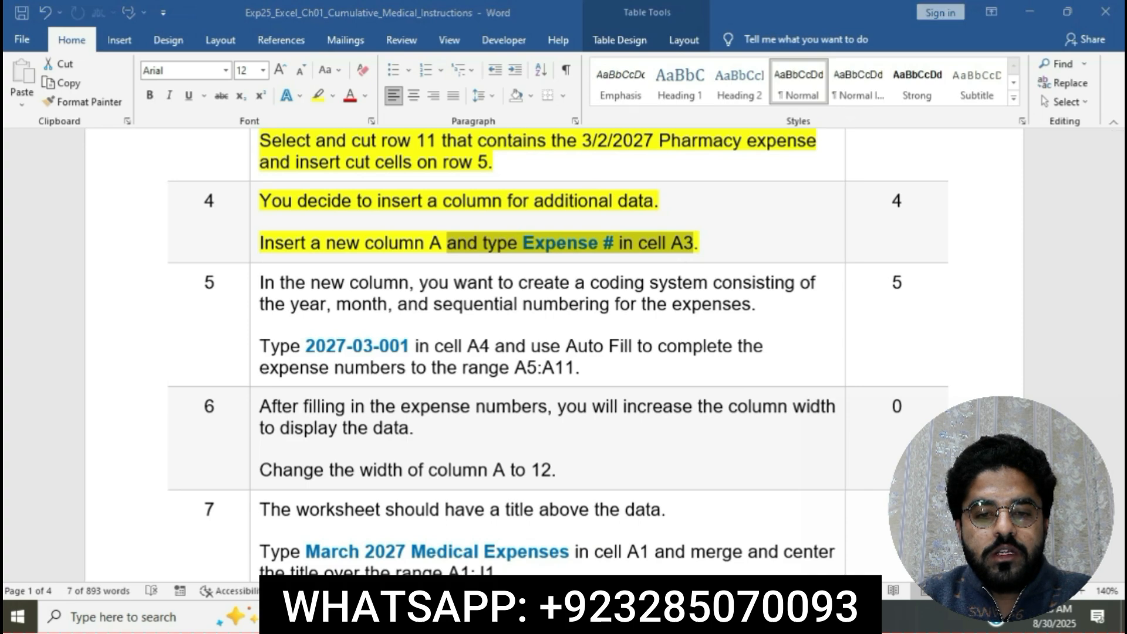
left_click(39, 223)
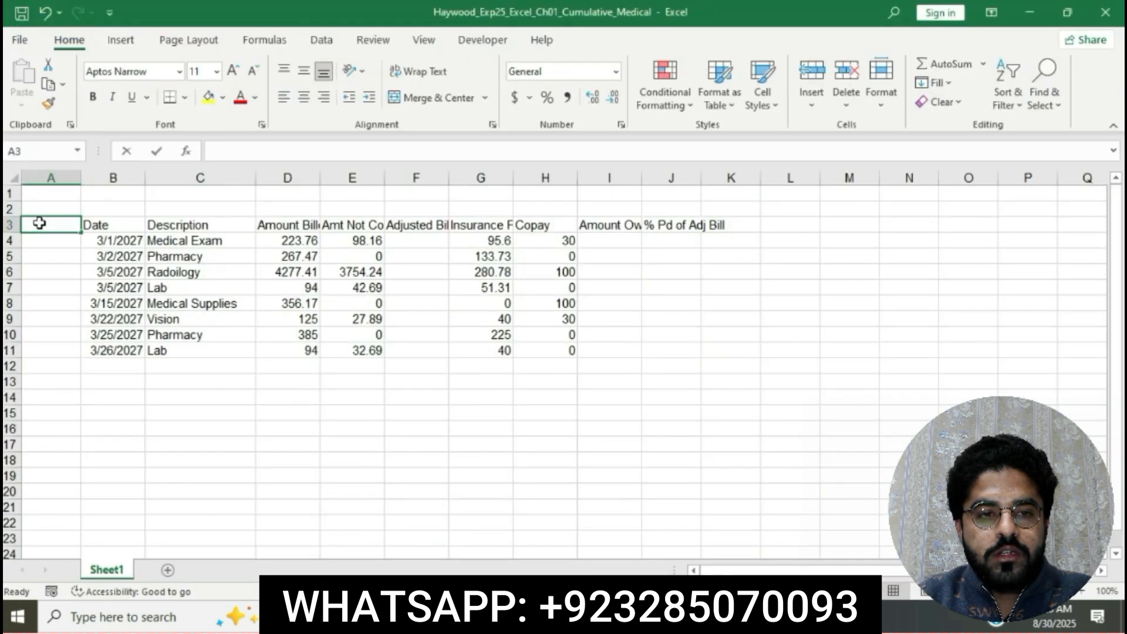
type("E")
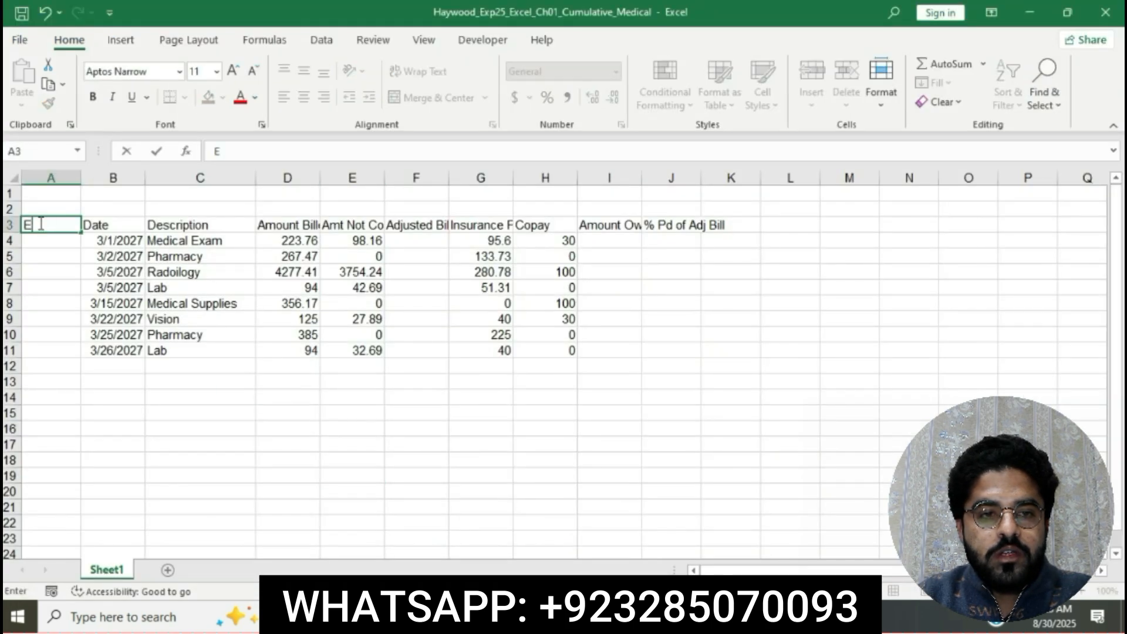
type("xp")
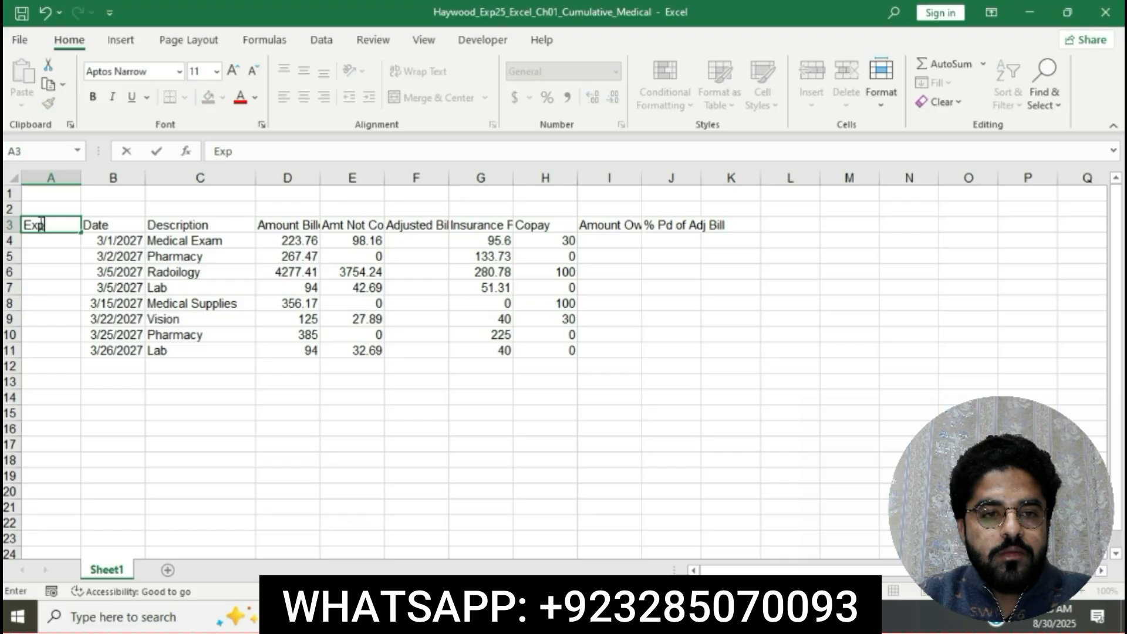
type("ense #")
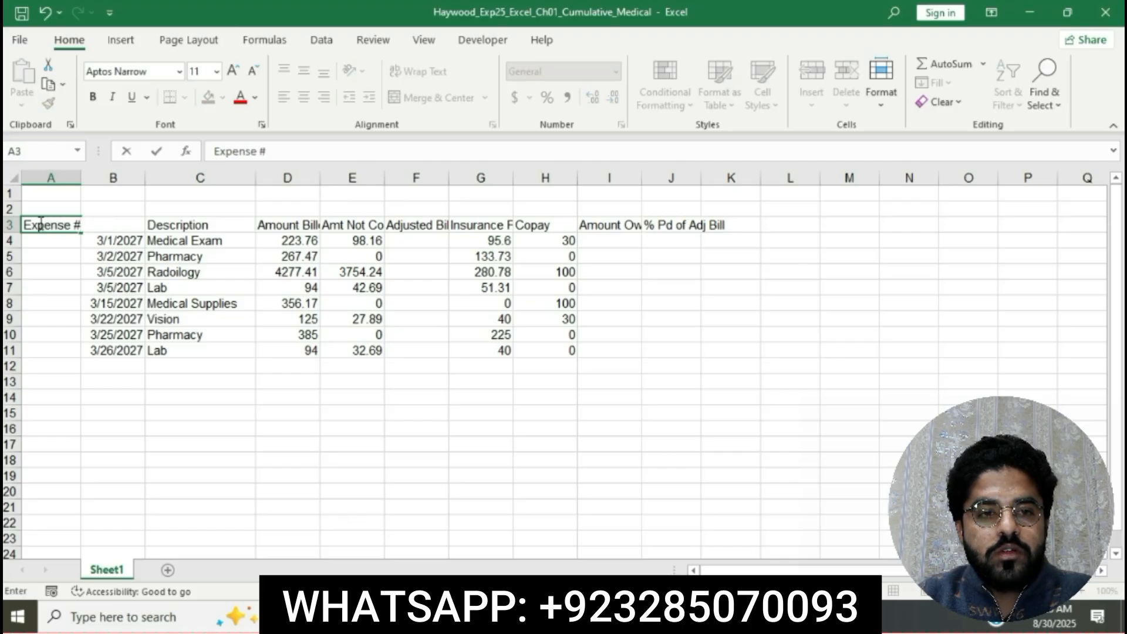
key("Return")
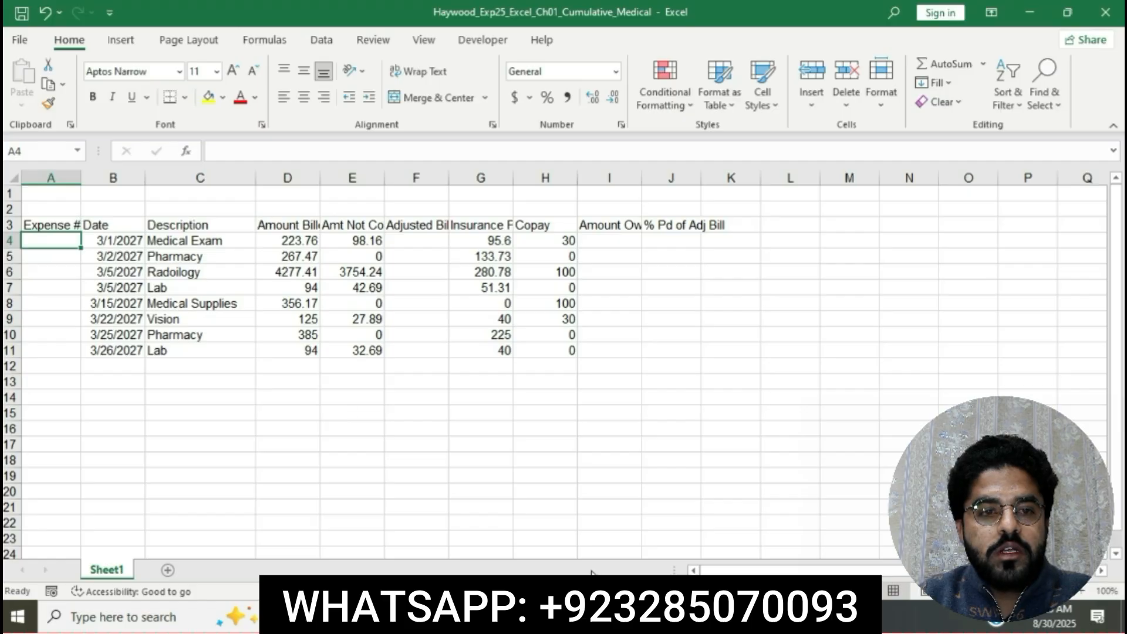
Return to the Word instructions and highlight the step 5 instruction text in yellow.
left_click(552, 617)
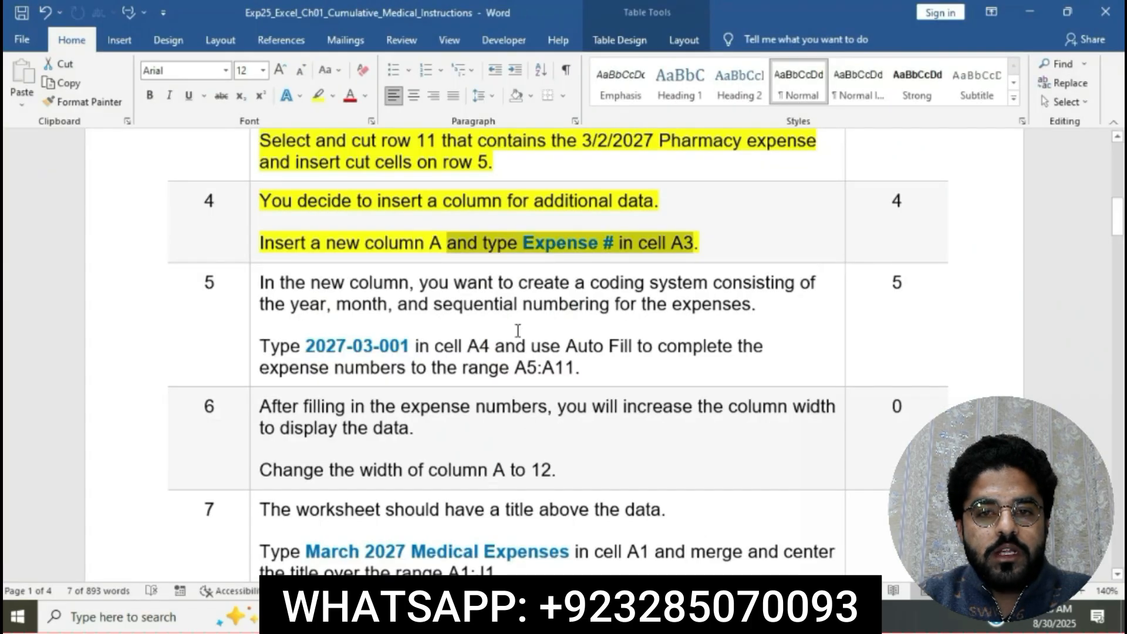
left_click(511, 252)
scroll(513, 247, "down", 3)
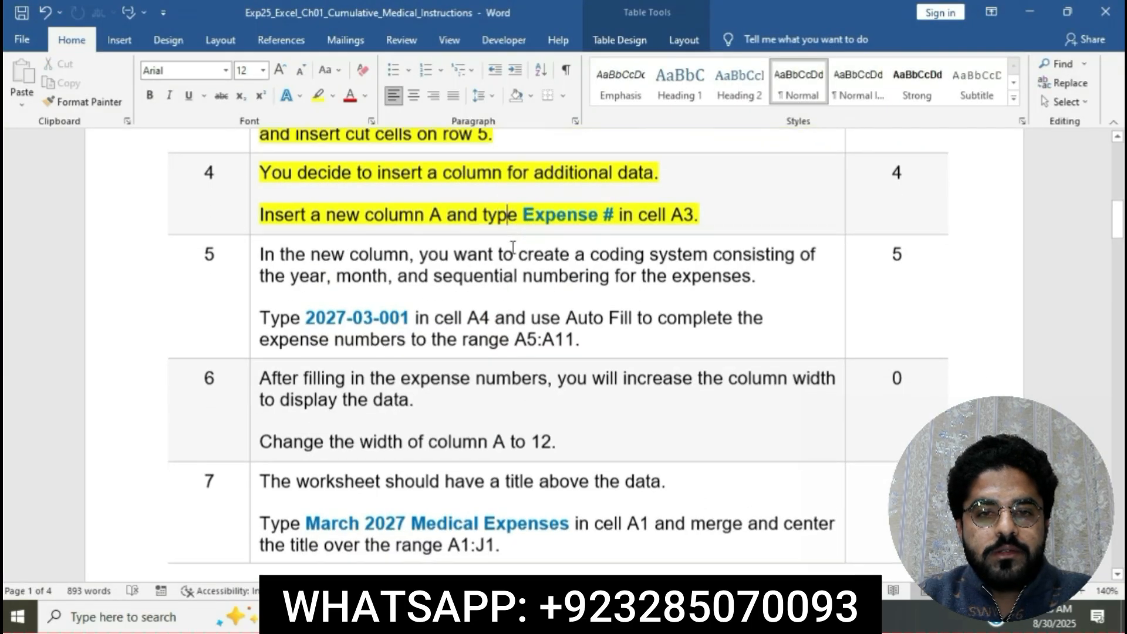
scroll(513, 248, "down", 1)
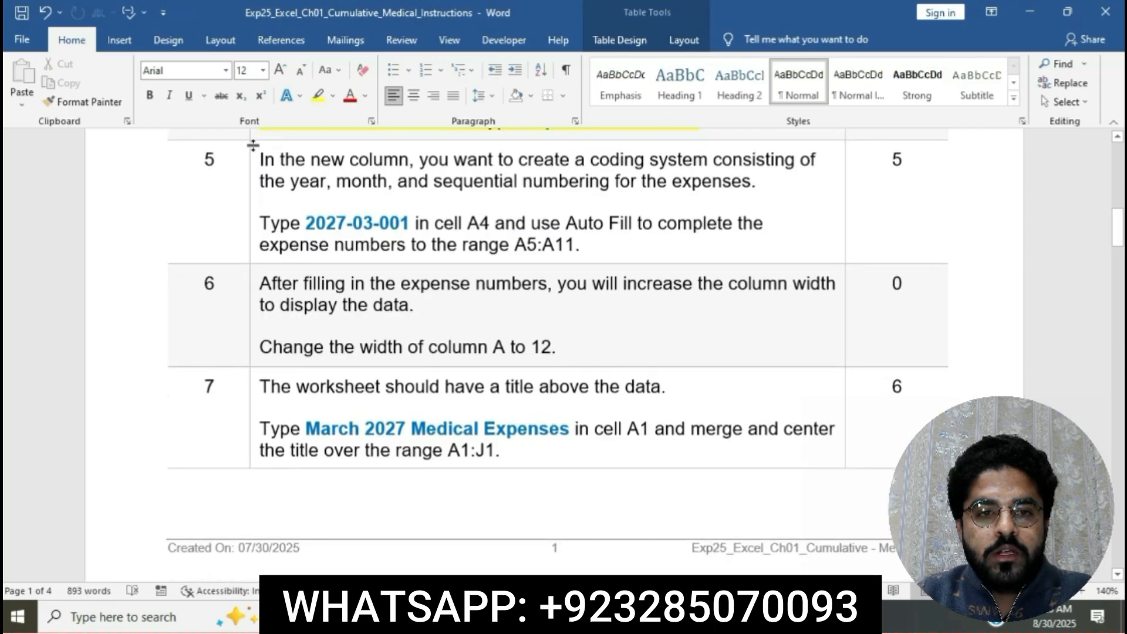
left_click(251, 168)
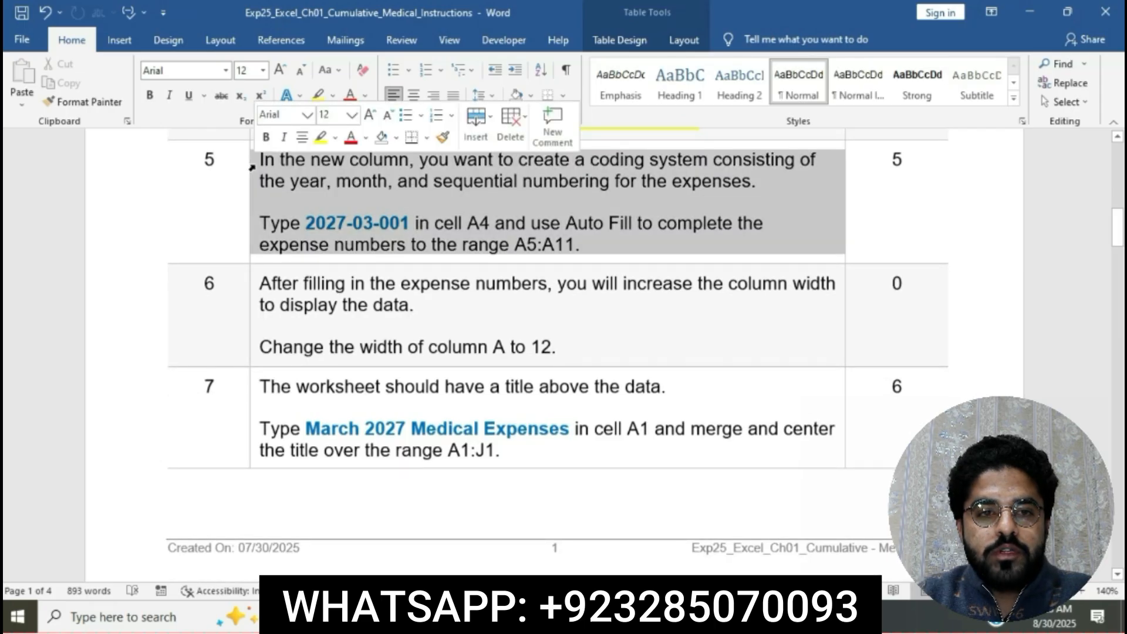
left_click(320, 138)
left_click(353, 189)
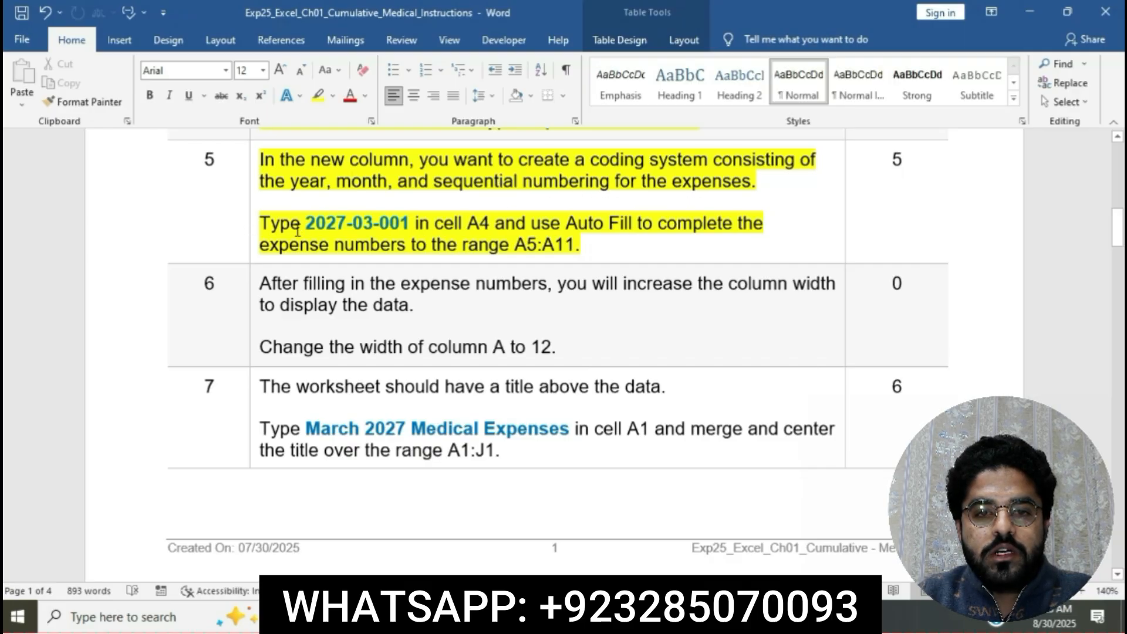
Mark the code 2027-03-001 in the step 5 instruction, switch to the Excel workbook and enter 2027-03-001 in cell A4.
left_click_drag(309, 225, 411, 227)
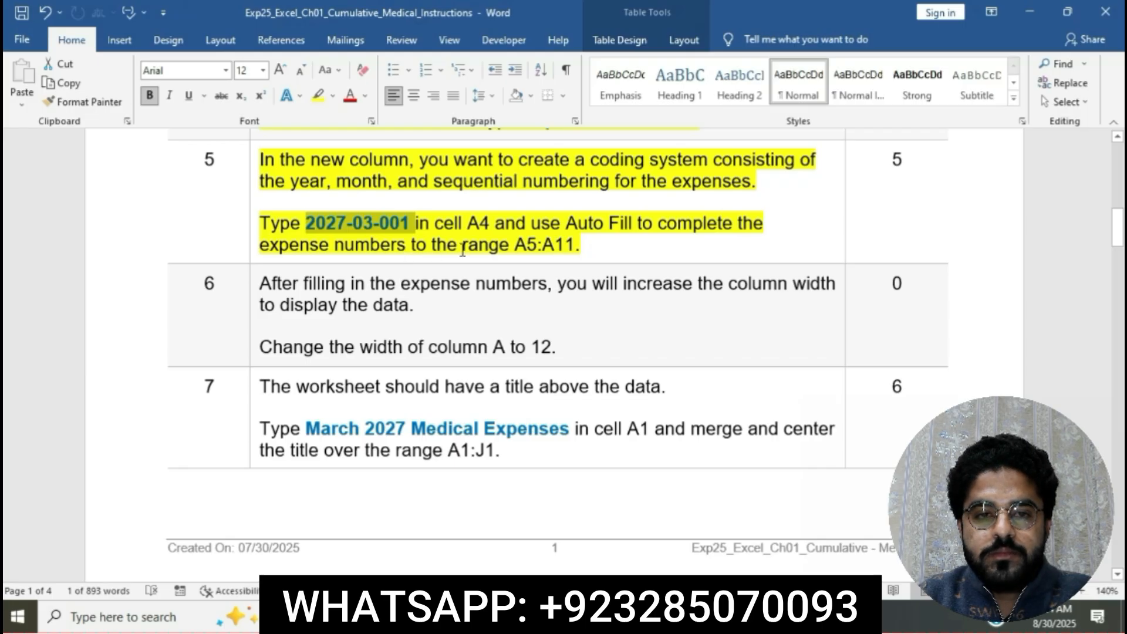
left_click(628, 616)
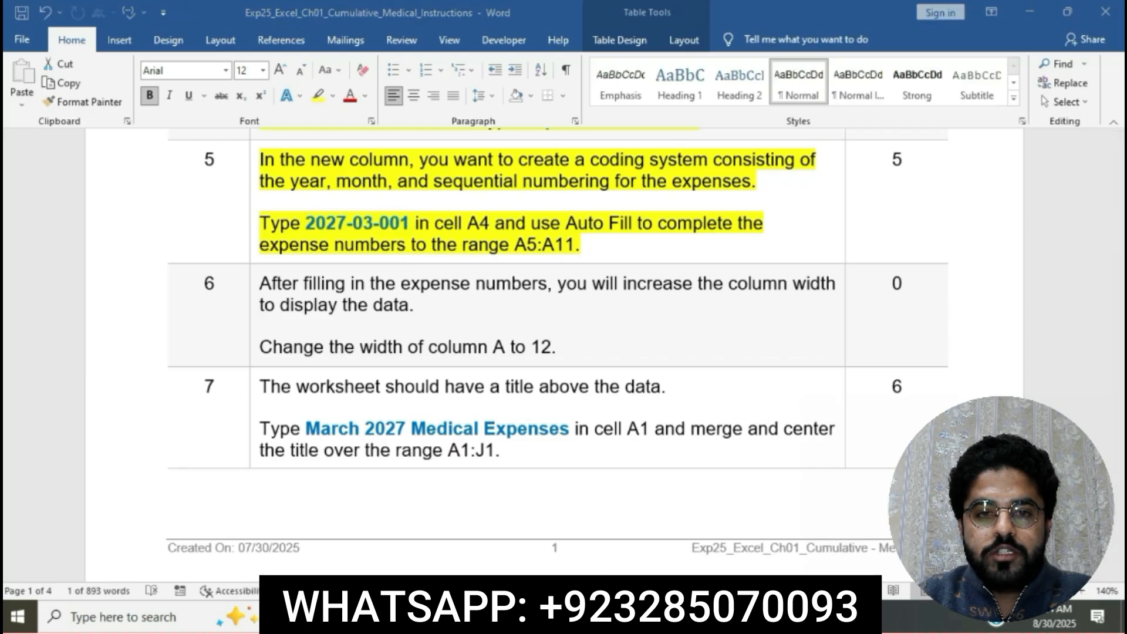
type("2")
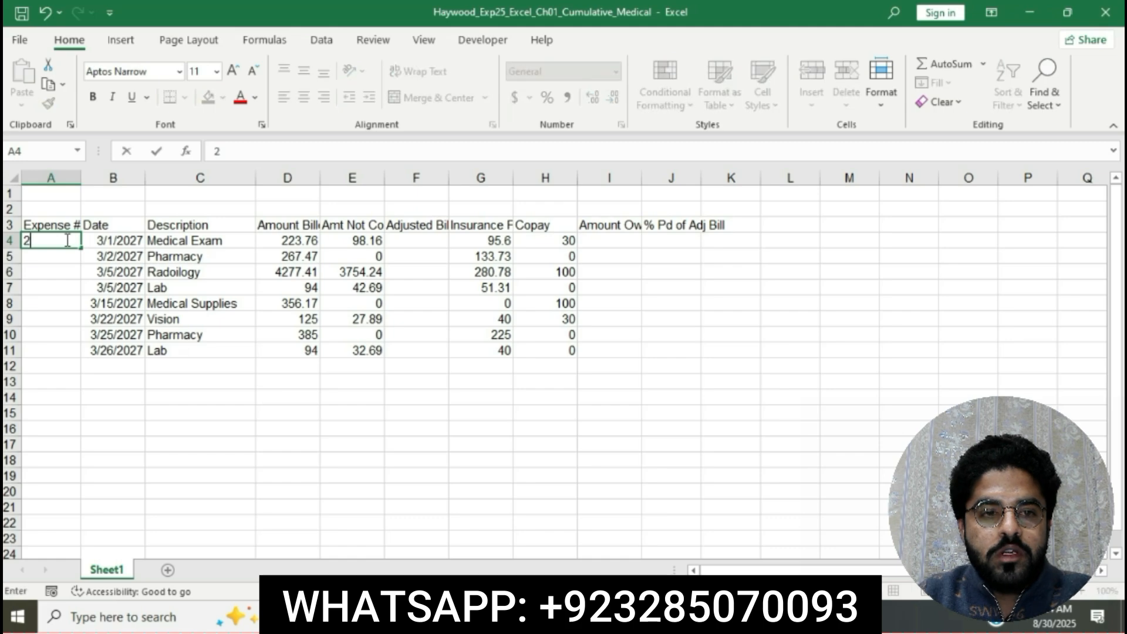
type("027-")
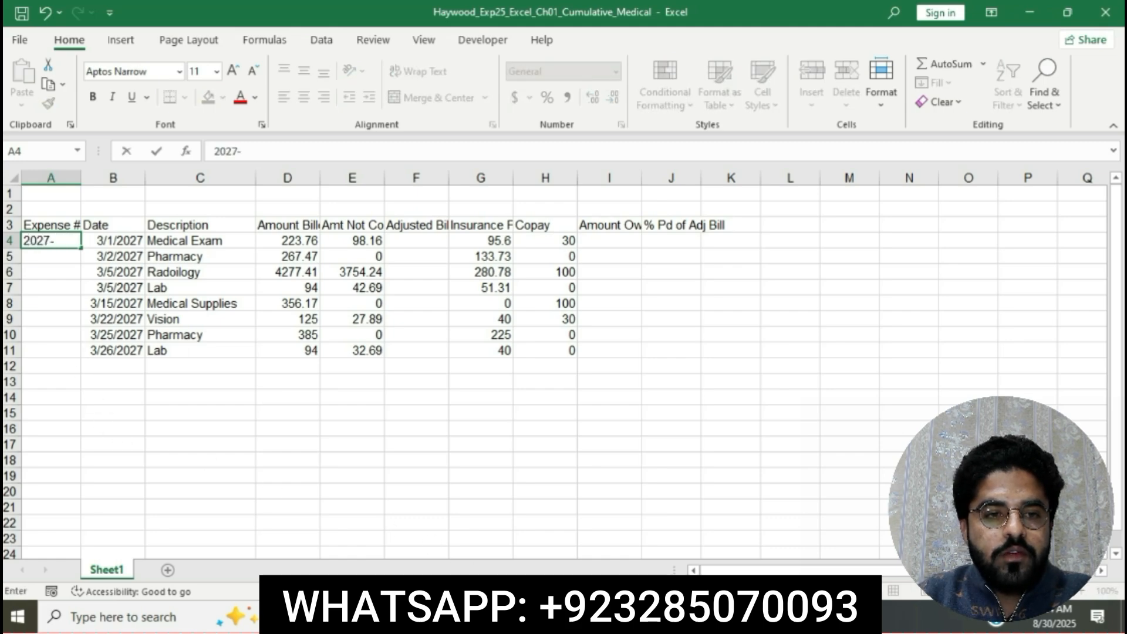
left_click(485, 616)
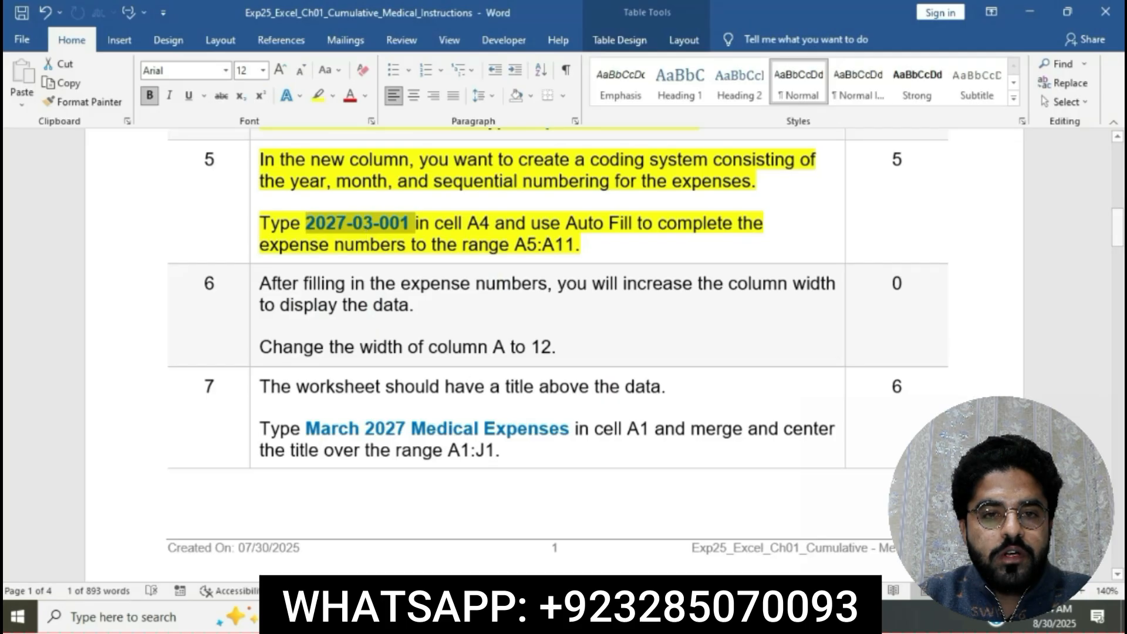
left_click(598, 616)
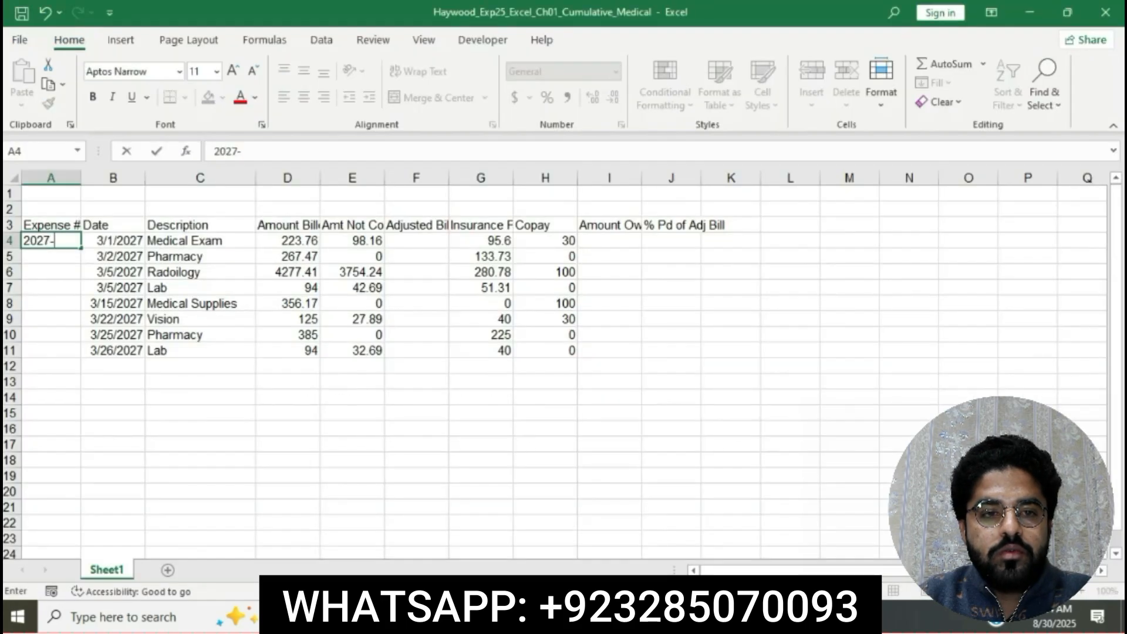
type("03-001")
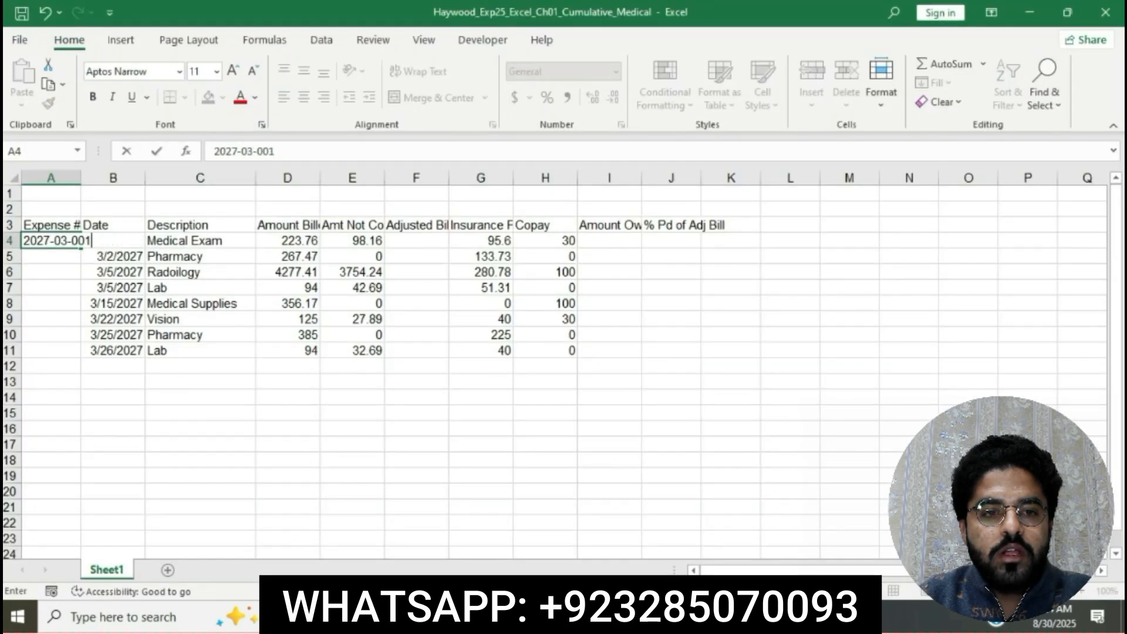
key("ctrl+Return")
key("Return")
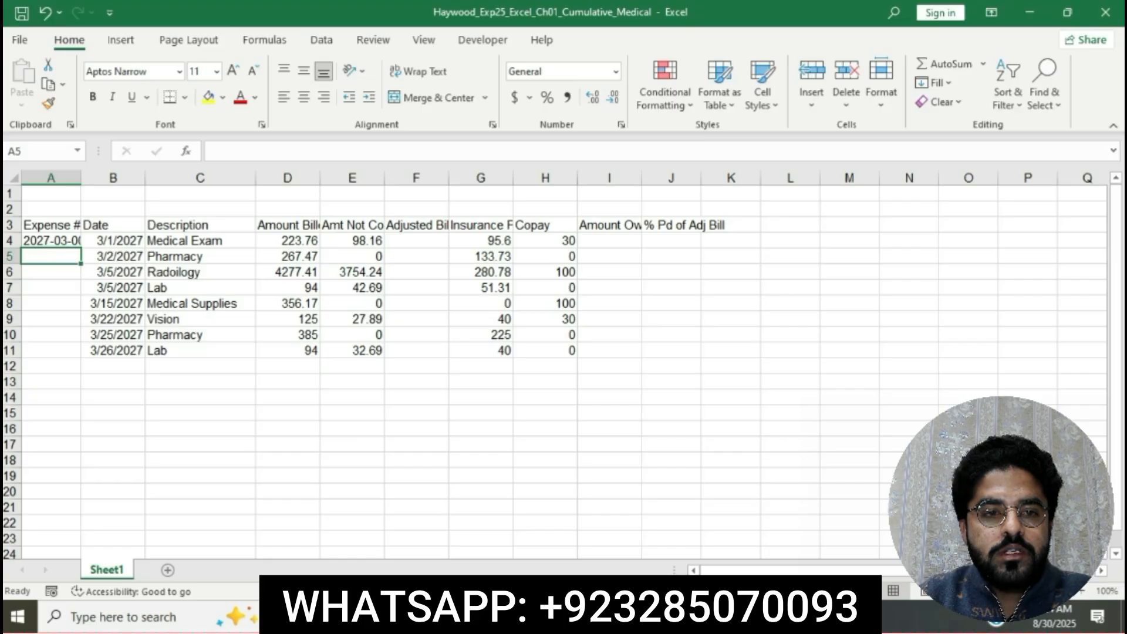
Mark the step 5 Auto Fill instruction in Word, switch to the Excel workbook and fill the code in A4 down through A11.
left_click(561, 616)
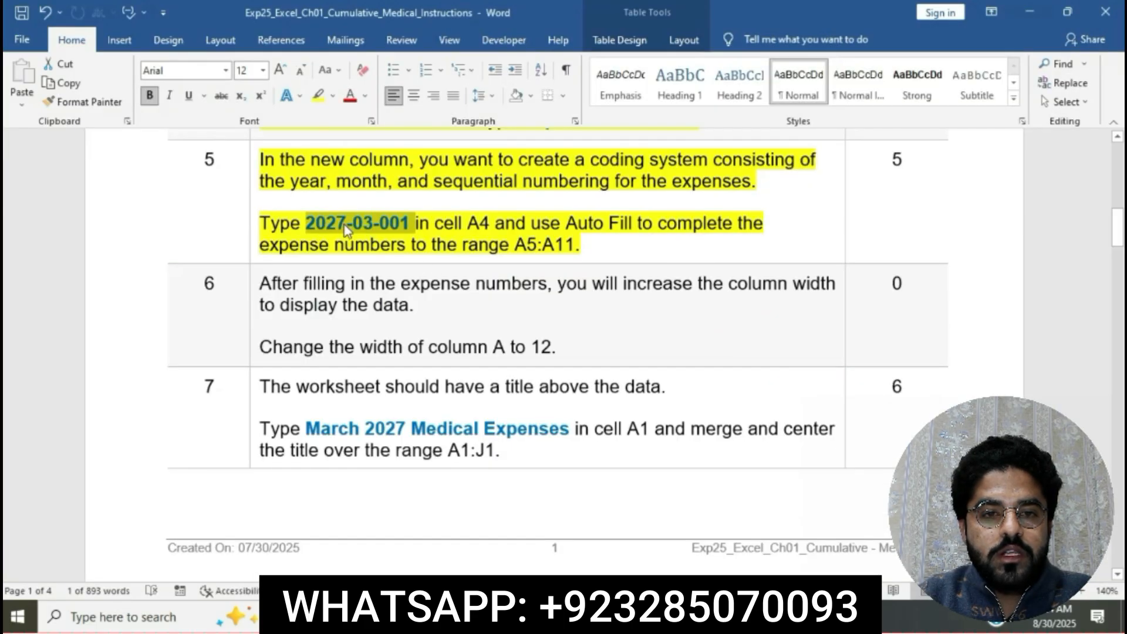
left_click_drag(527, 225, 730, 245)
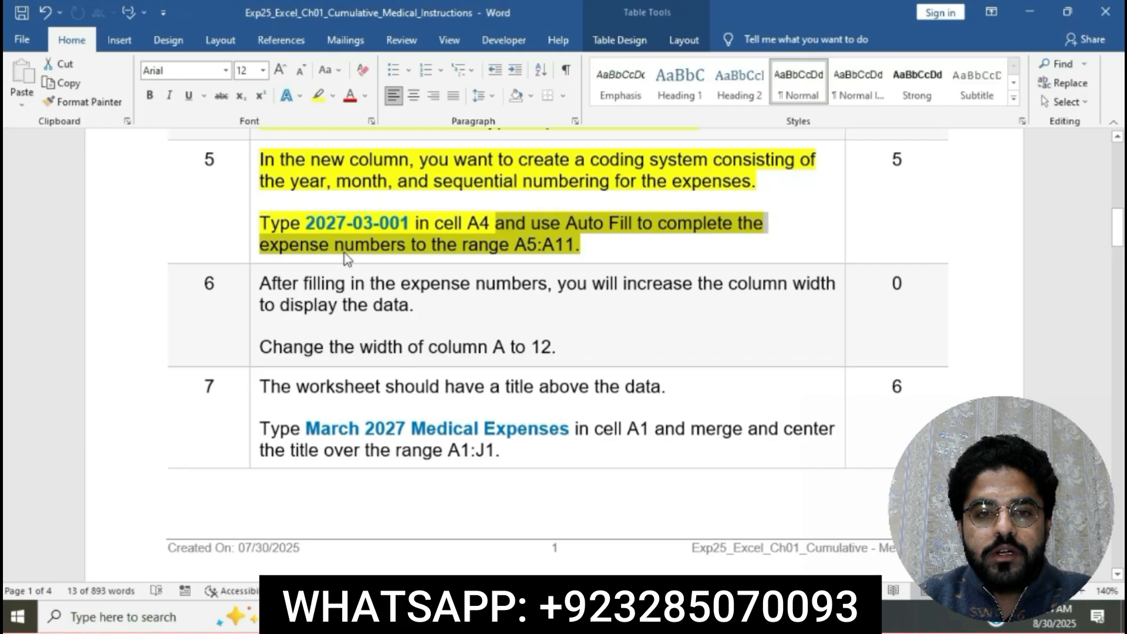
key("alt+Tab")
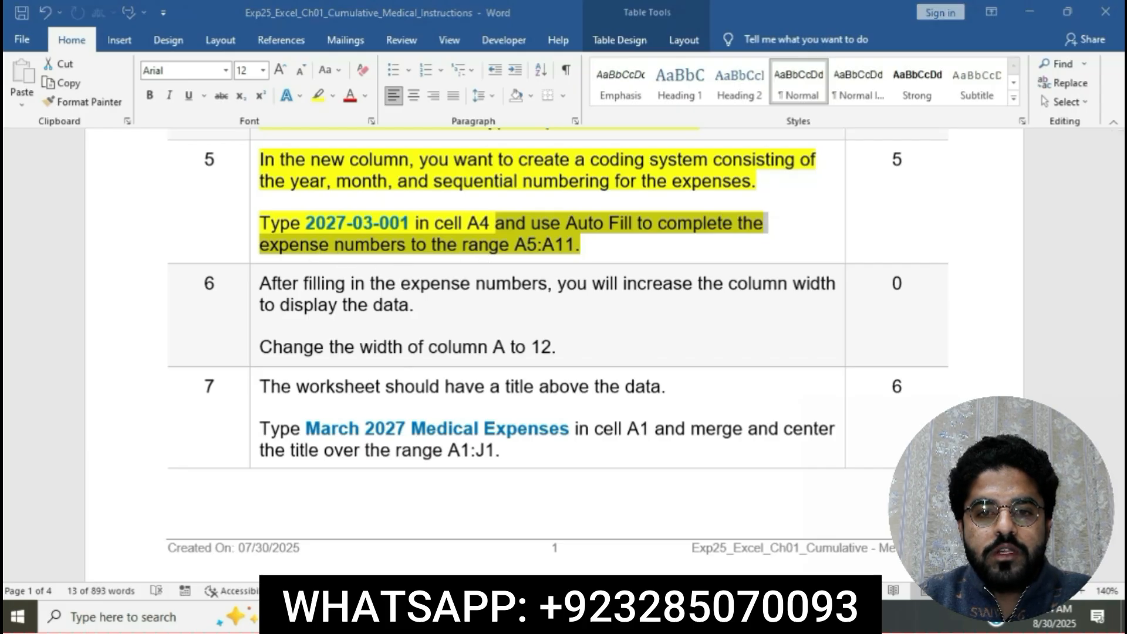
left_click(37, 241)
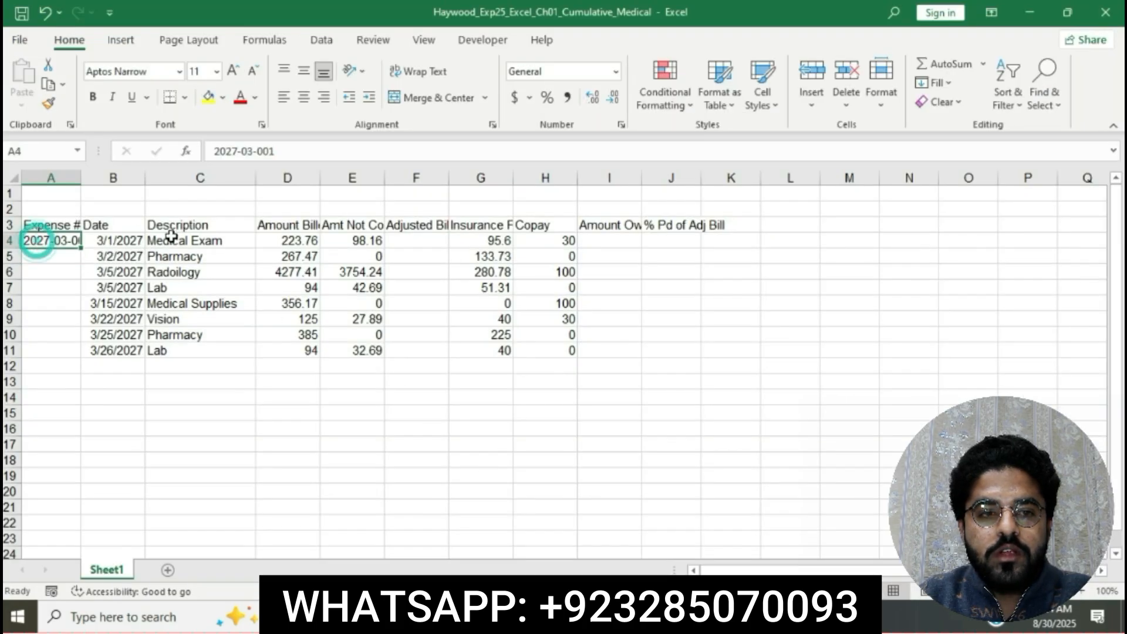
left_click_drag(80, 247, 77, 351)
left_click(597, 429)
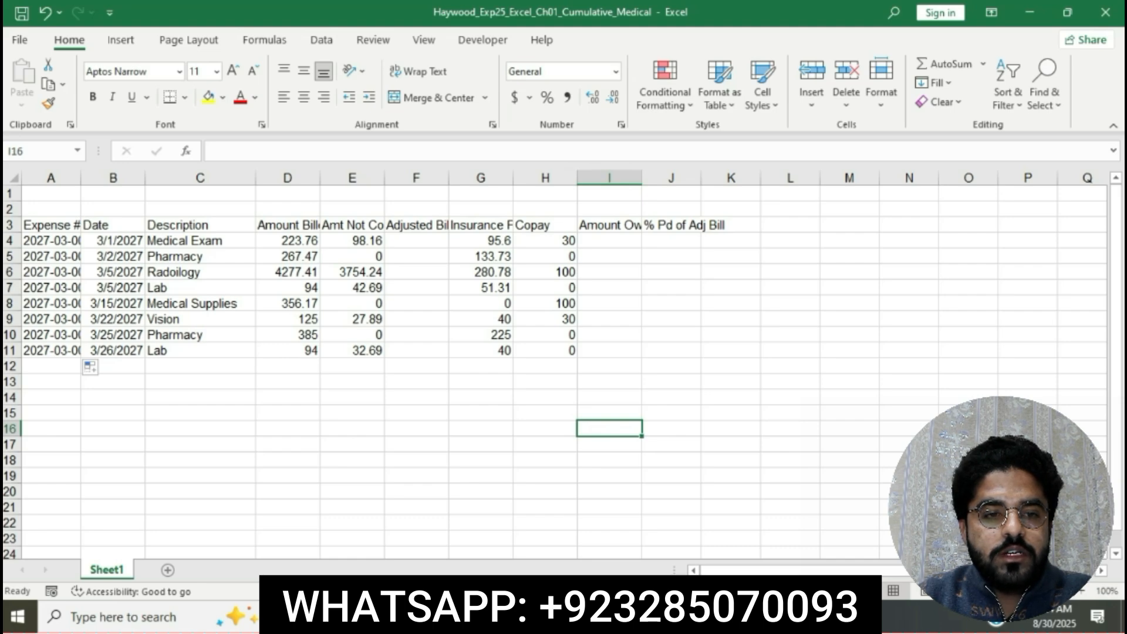
Return to the Word instructions and highlight the step 6 instruction text in yellow.
key("alt+Tab")
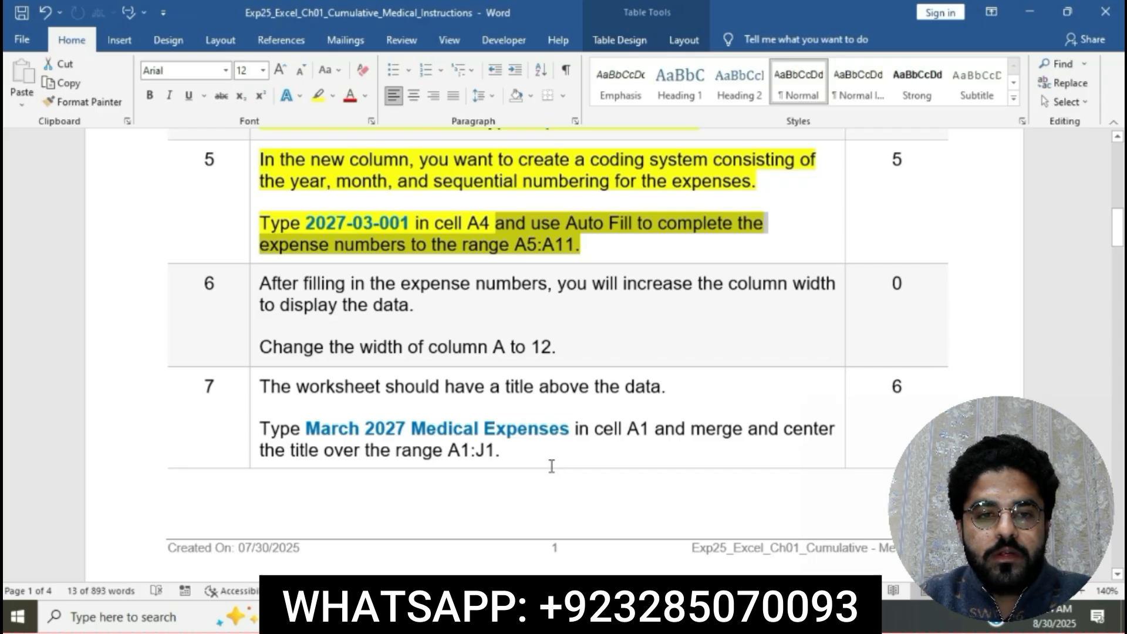
left_click(566, 244)
scroll(568, 247, "down", 3)
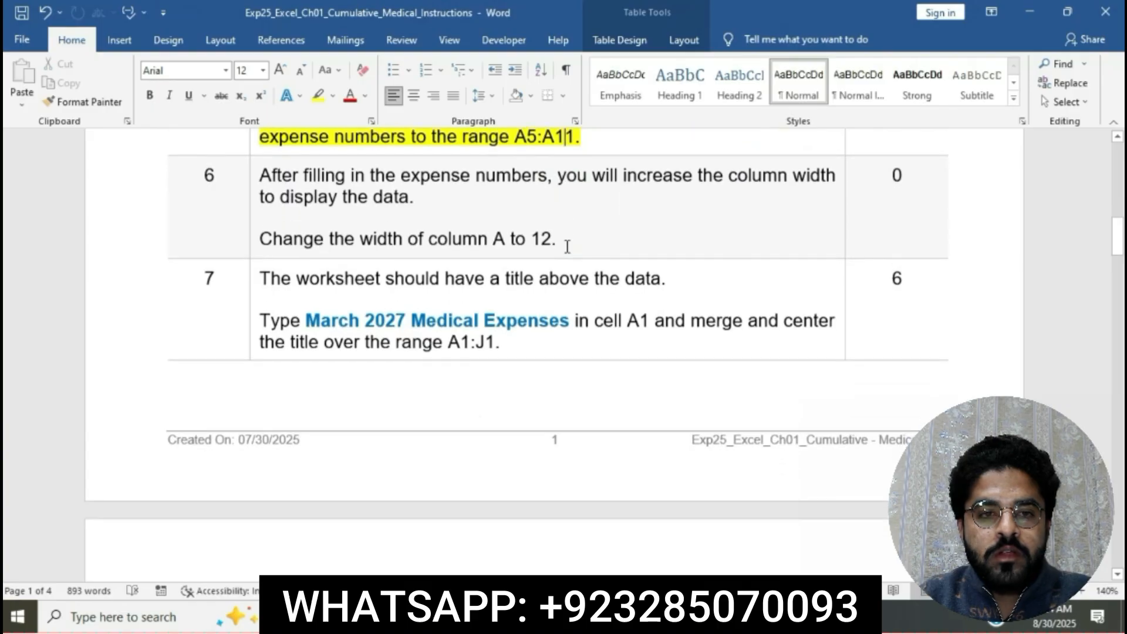
left_click(258, 175)
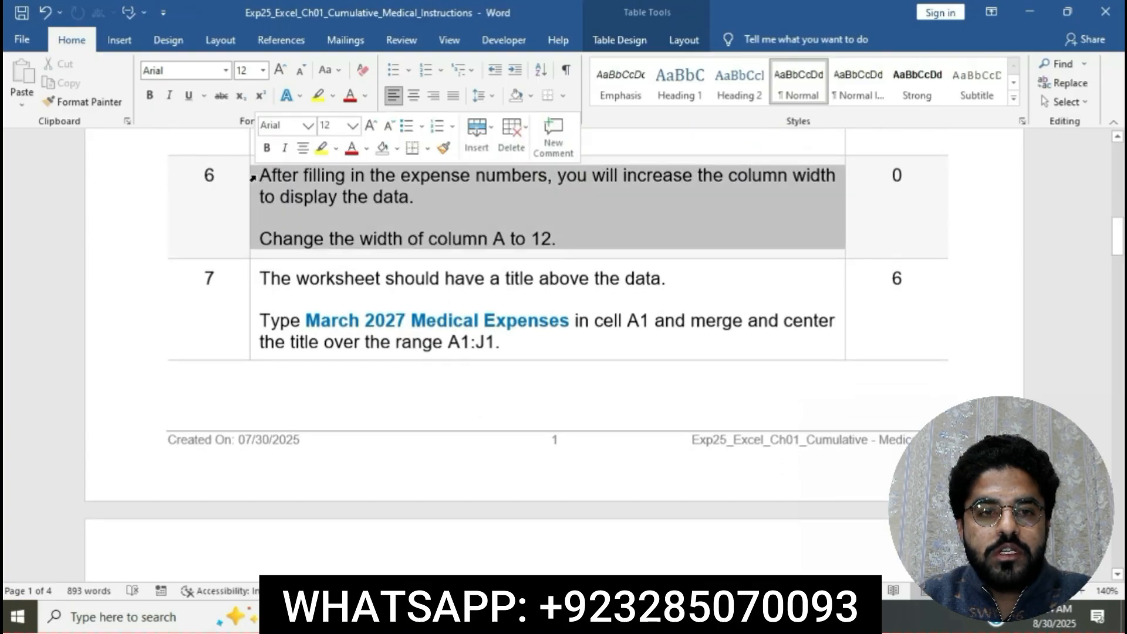
left_click(322, 149)
left_click(385, 196)
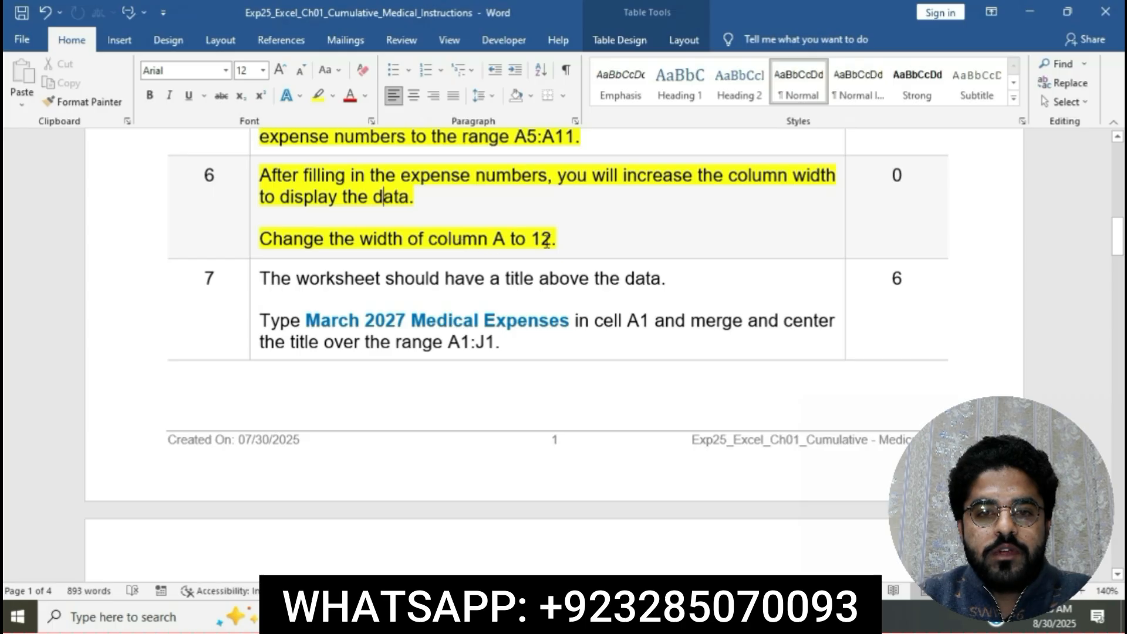
Mark "Change the width of column A to 12." in Word, switch to the Excel workbook and set column A's width to 12.
left_click(264, 238)
left_click_drag(262, 238, 563, 234)
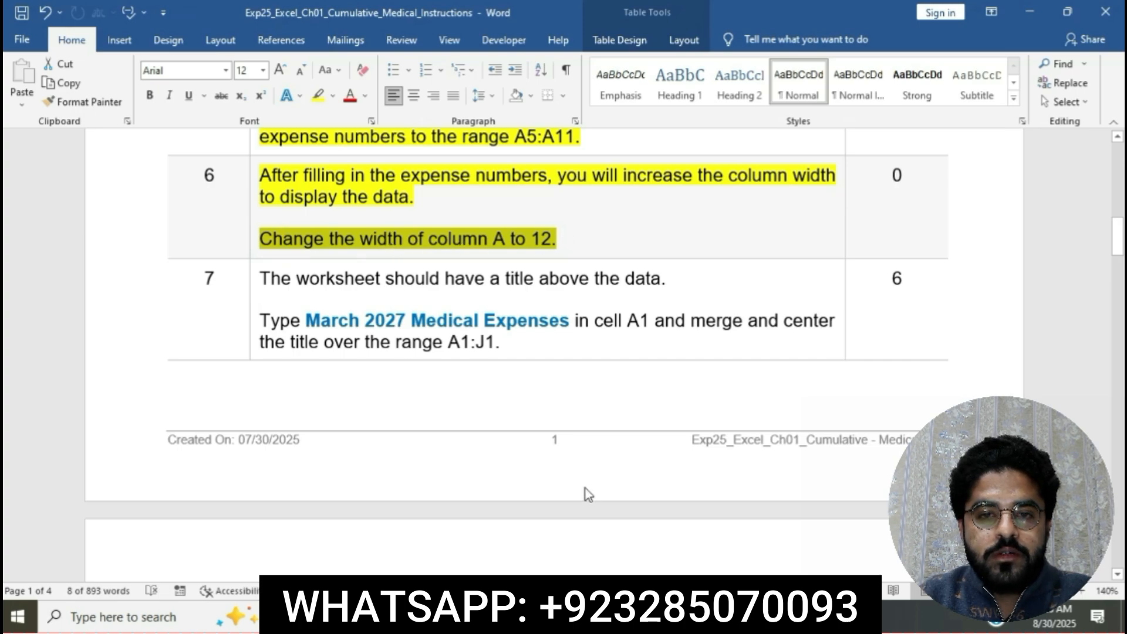
left_click(590, 616)
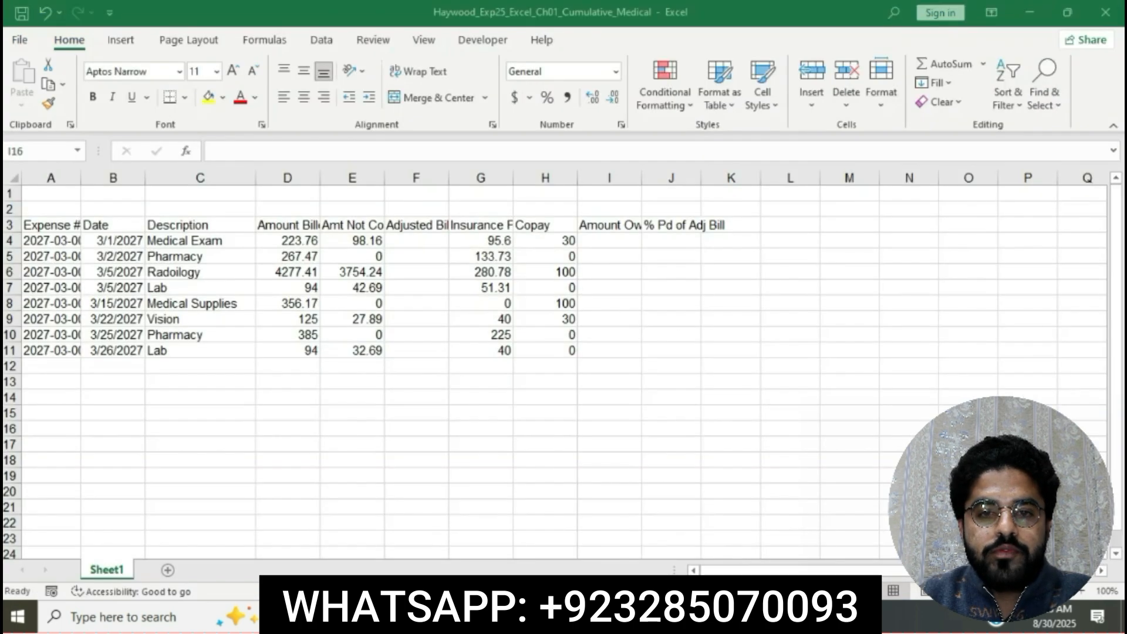
left_click(69, 175)
right_click(70, 178)
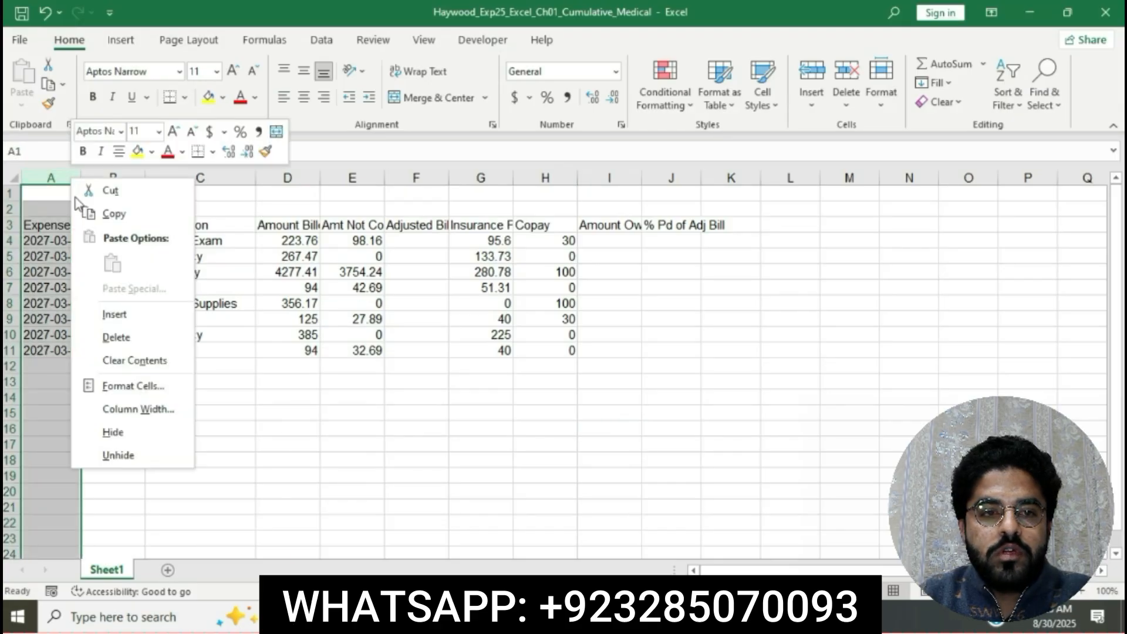
left_click(152, 409)
type("12")
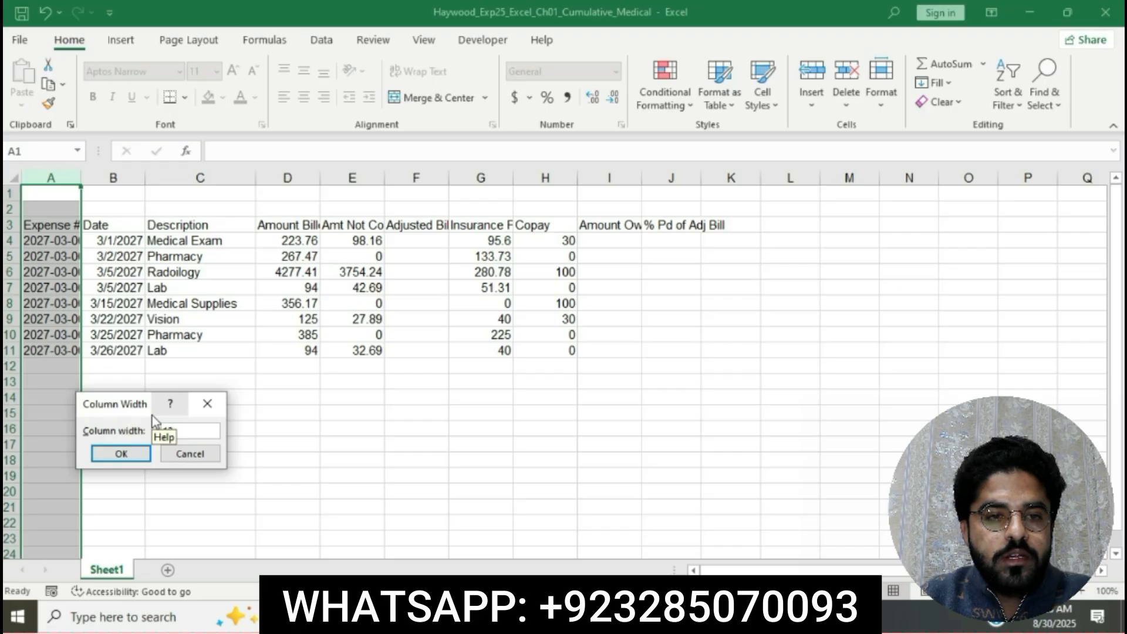
left_click(122, 454)
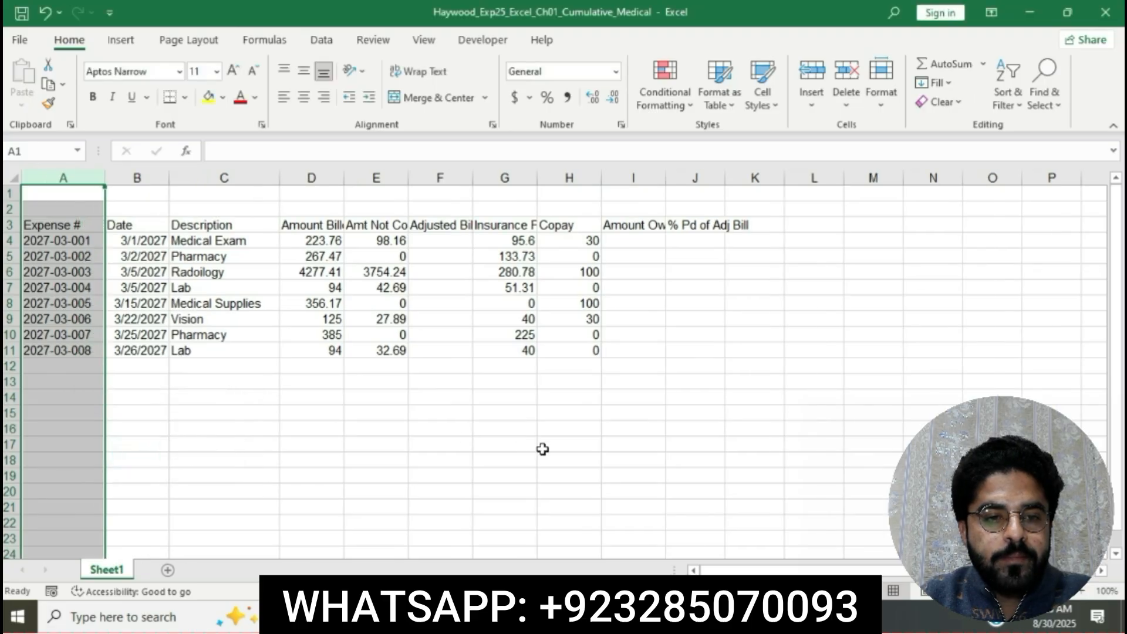
left_click(546, 459)
Return to the Word instructions, highlight the step 7 text in yellow and mark "Type March 2027 Medical Expenses in cell A1".
key("alt+Tab")
left_click(374, 235)
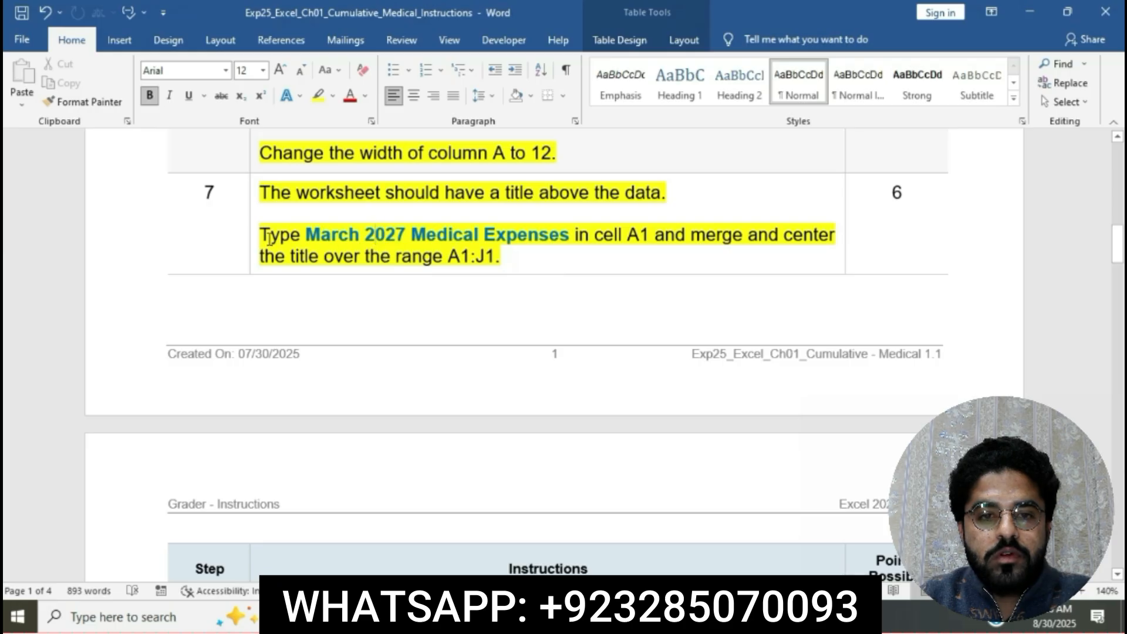
left_click_drag(266, 236, 651, 237)
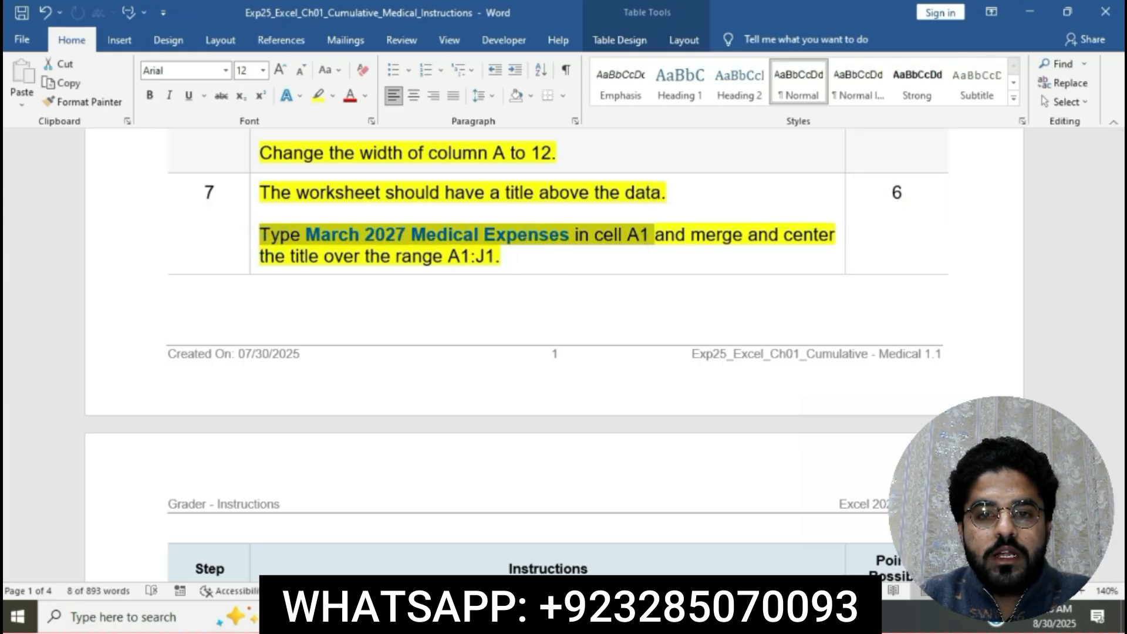
Switch to the Excel workbook and enter the title March 2027 Medical Expenses in cell A1, checking the wording against the Word instructions.
key("alt+Tab")
left_click(77, 198)
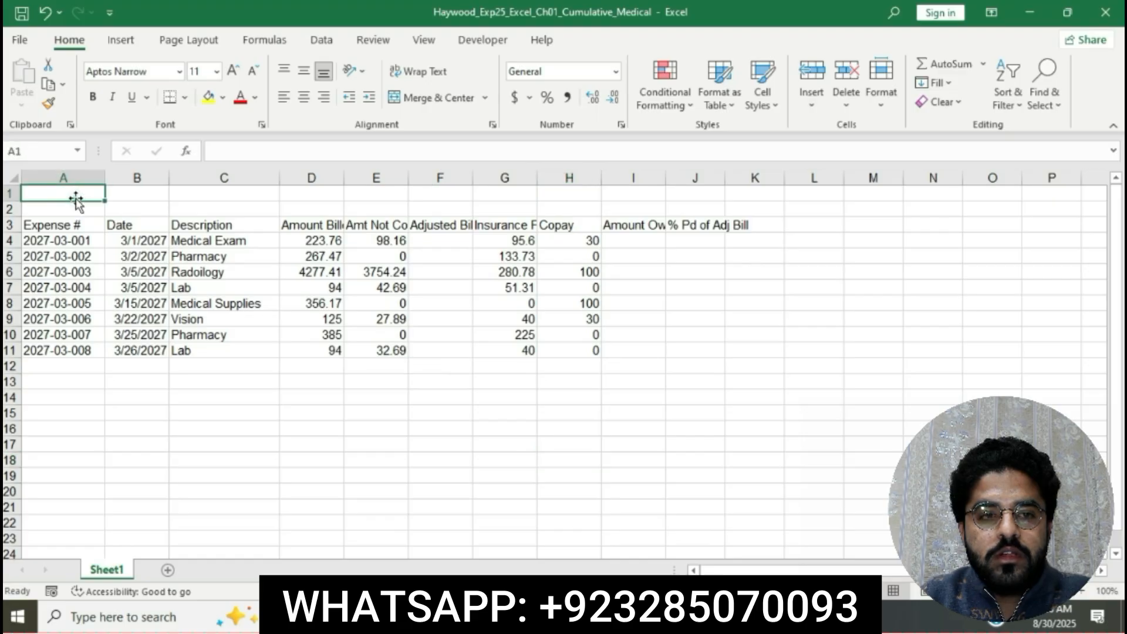
type("Mar")
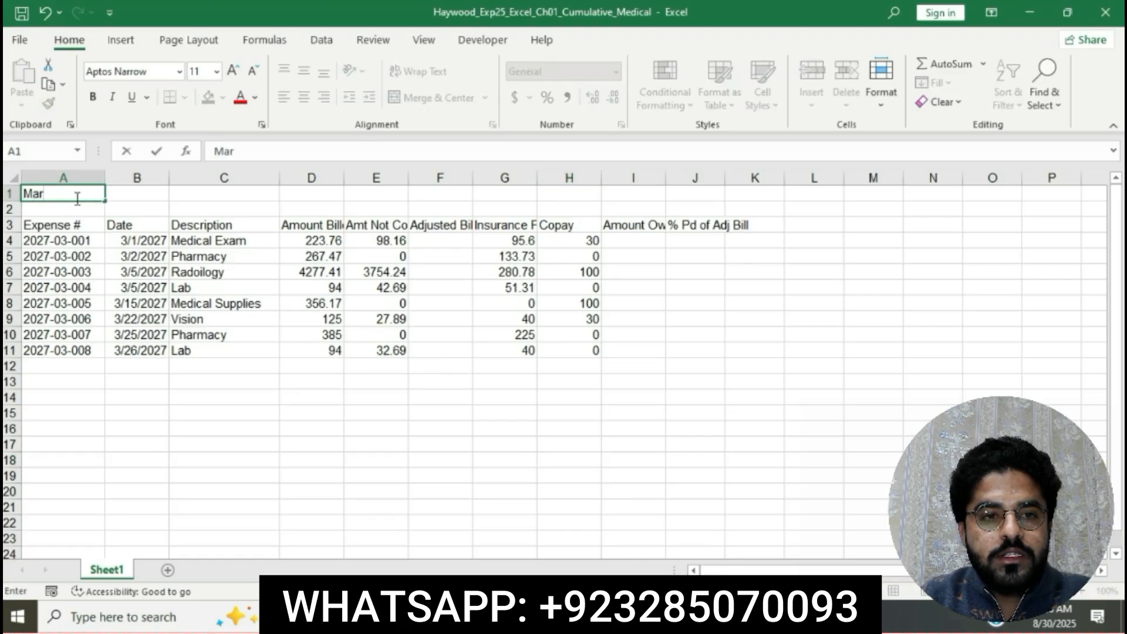
type("ch 2027")
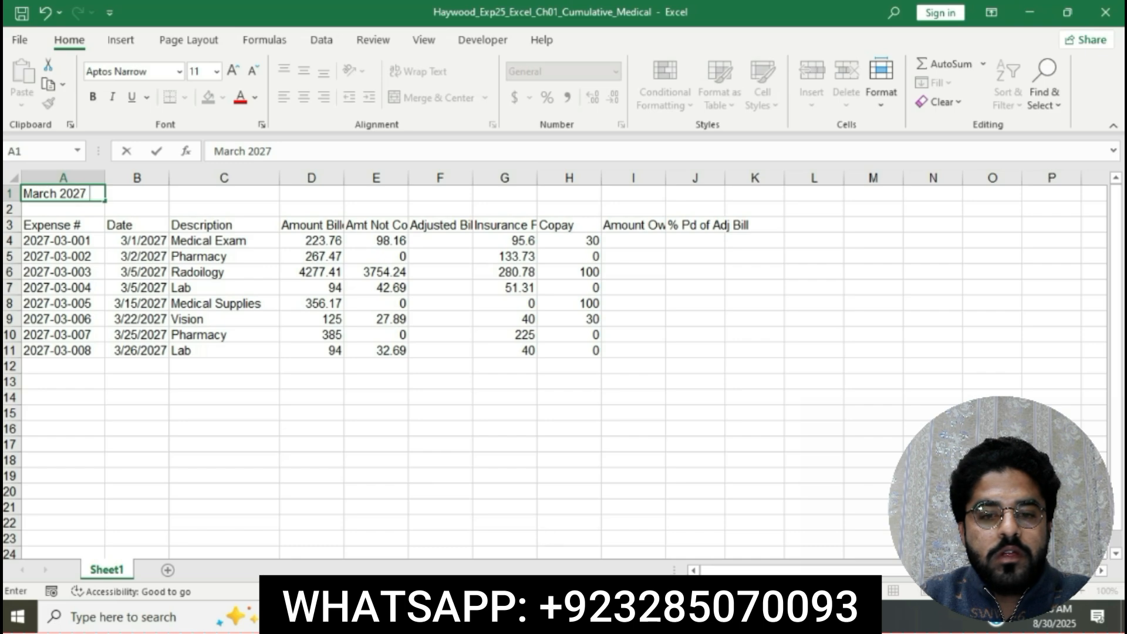
left_click(552, 616)
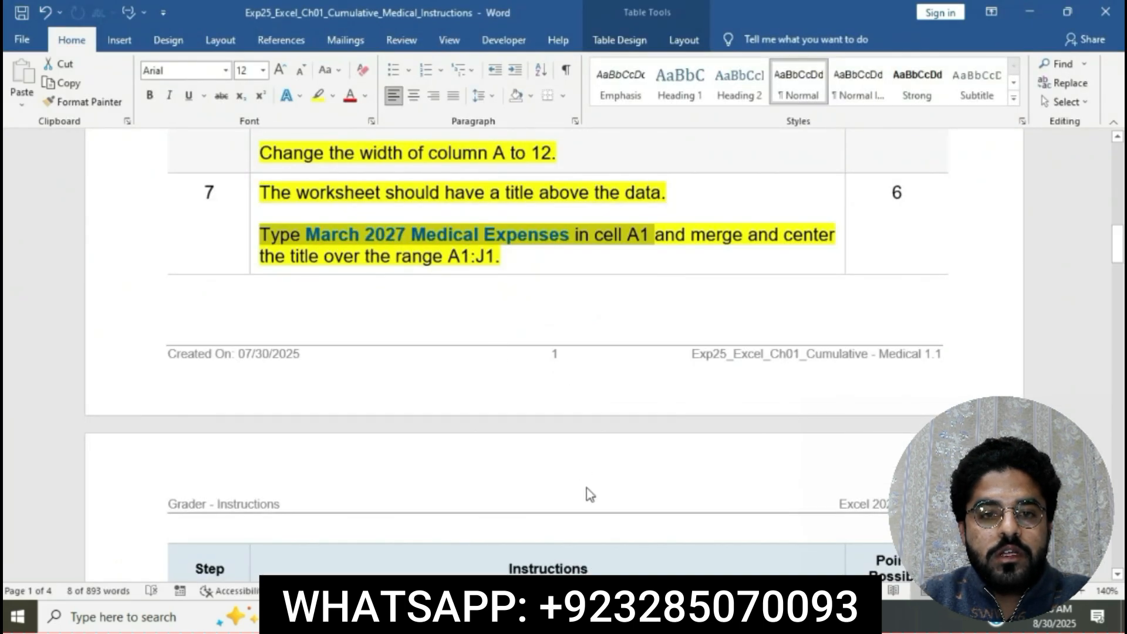
key("alt+Tab")
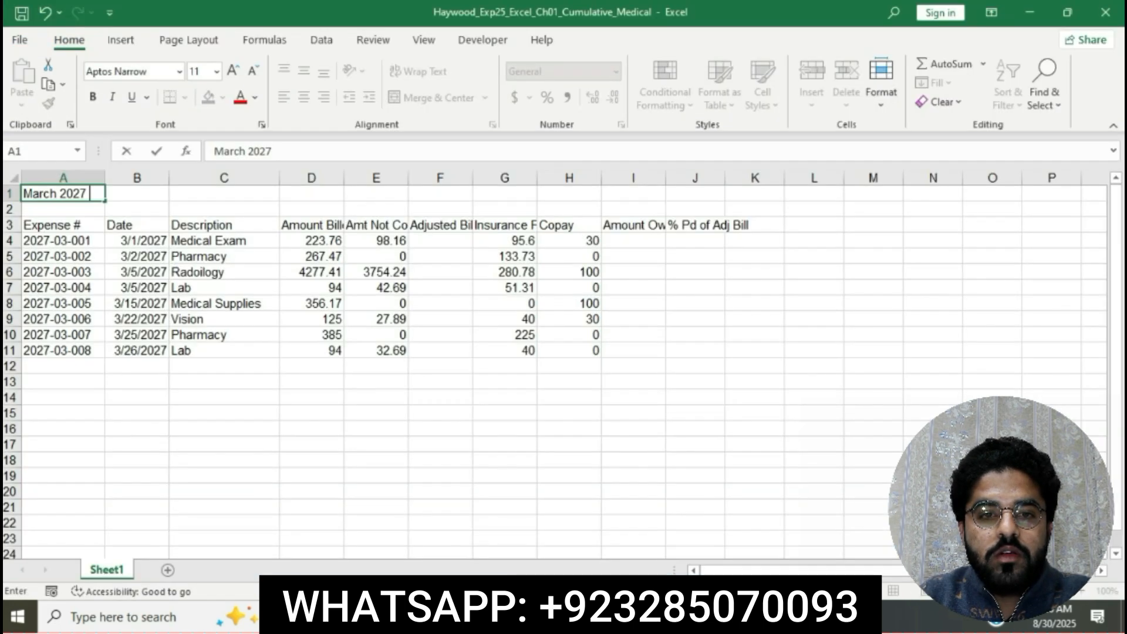
left_click(299, 152)
type("Medi")
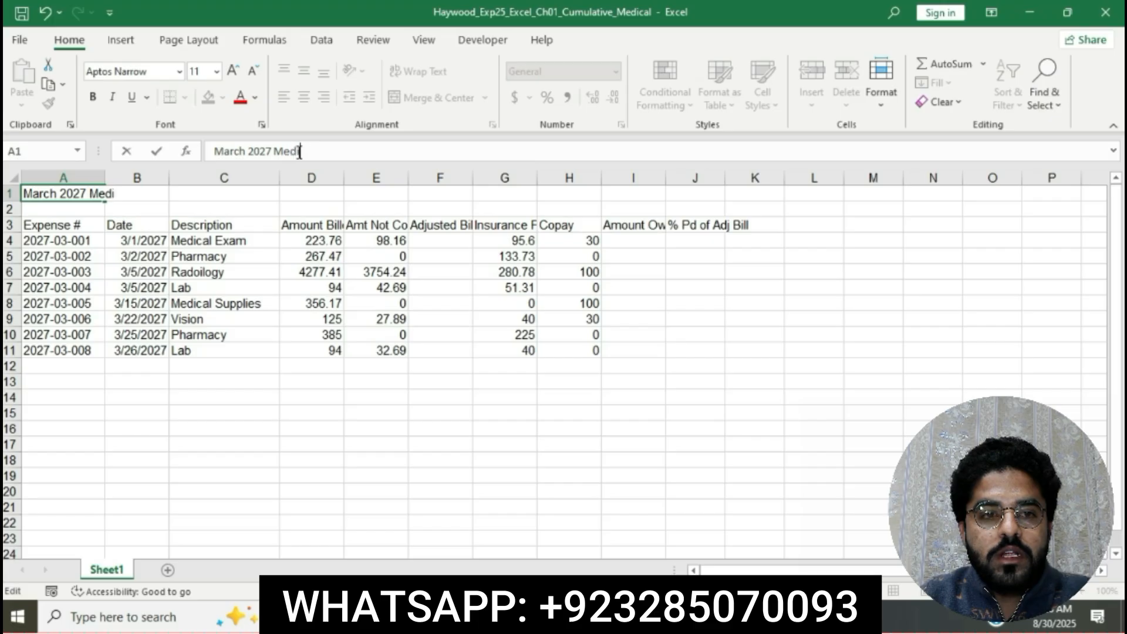
type("cal Expenses")
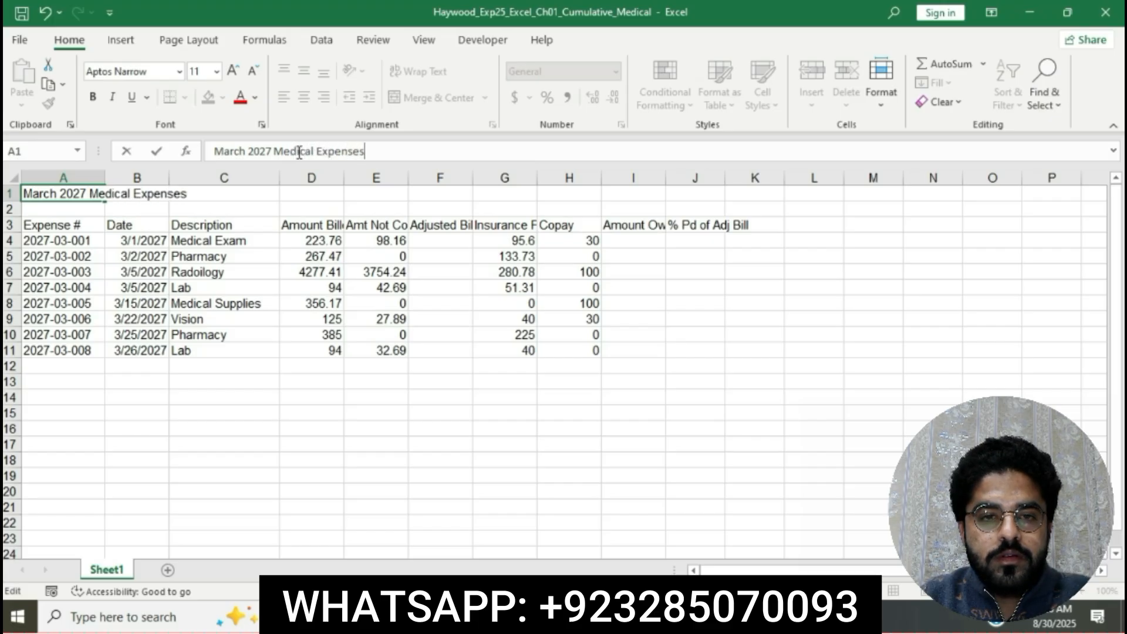
key("Return")
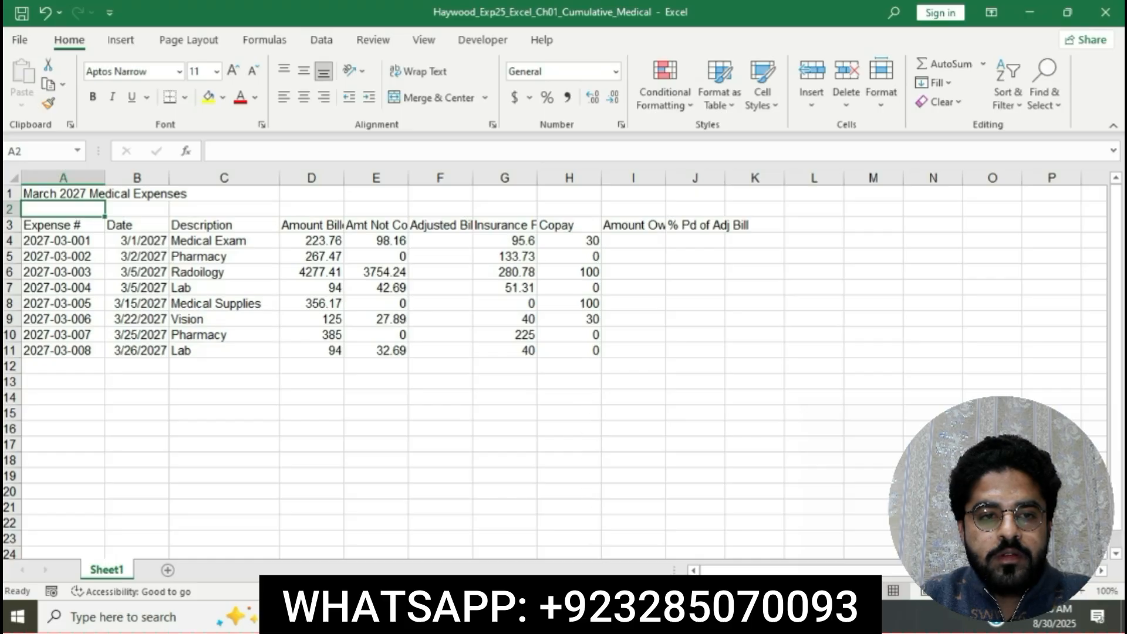
Mark the merge and center instruction of step 7 in Word, and merge and center the title over A1:J1 in the Excel workbook.
key("alt+Tab")
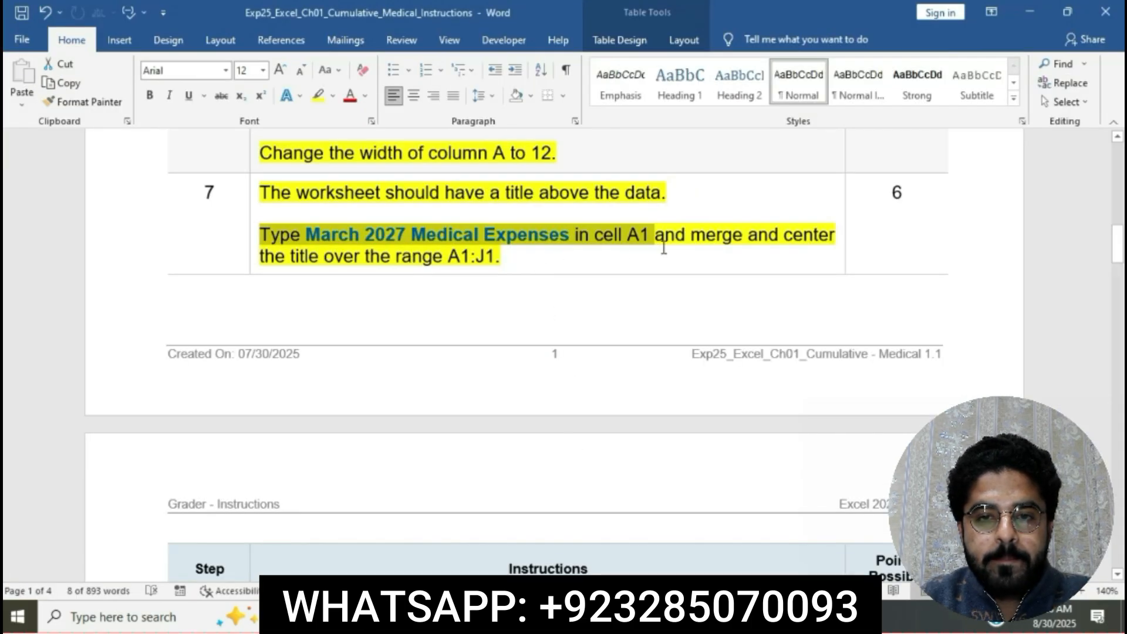
left_click_drag(668, 240, 707, 250)
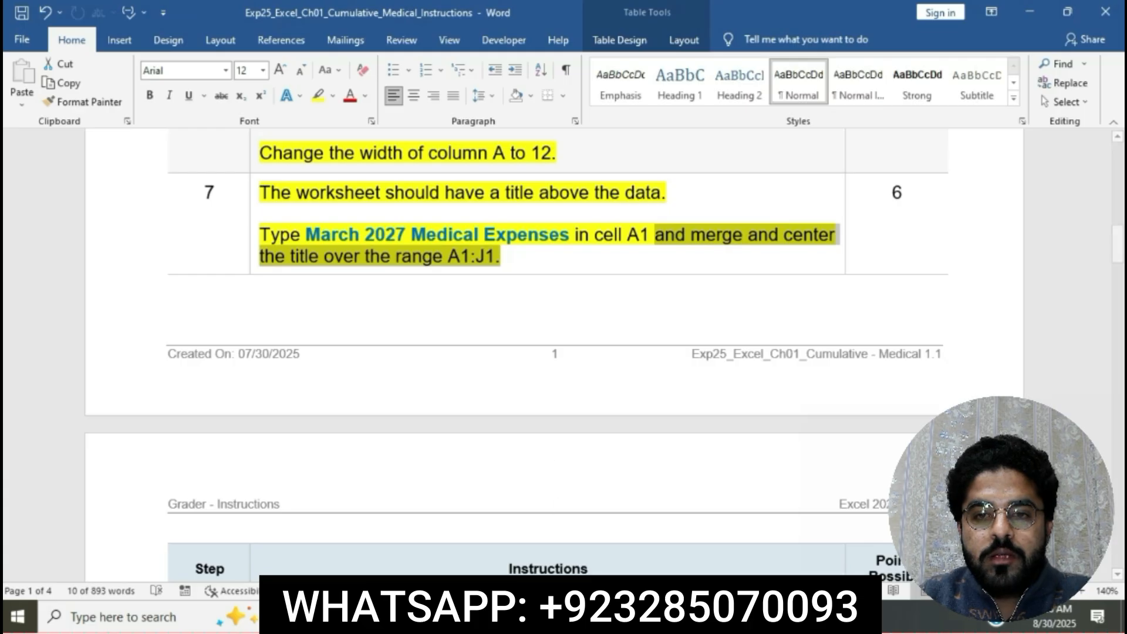
key("alt+Tab")
left_click_drag(90, 194, 694, 194)
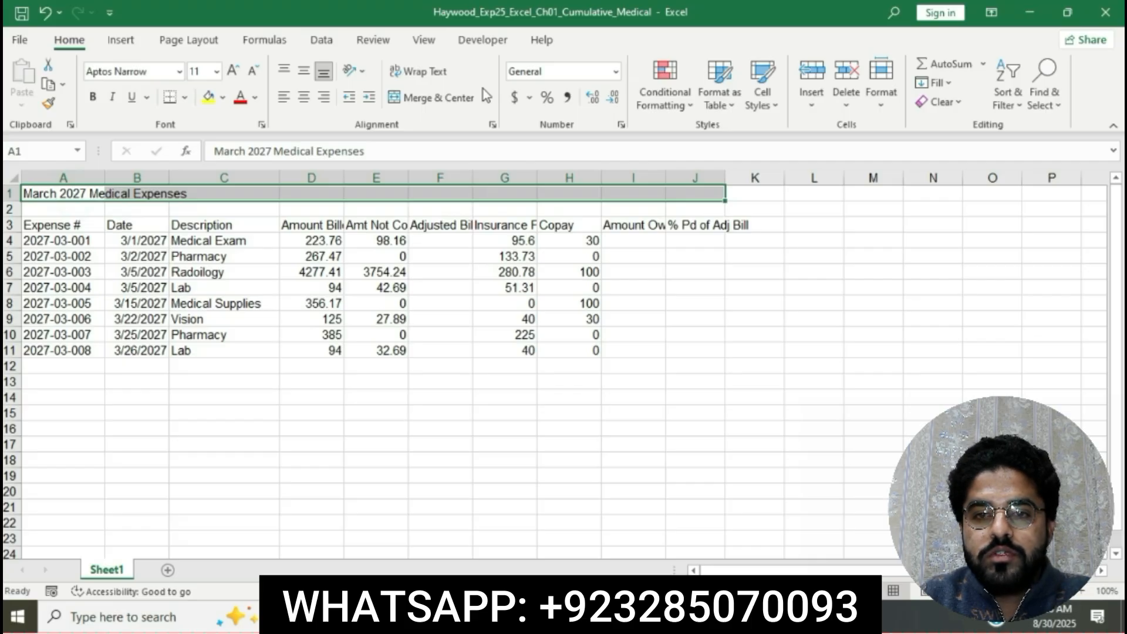
left_click(487, 98)
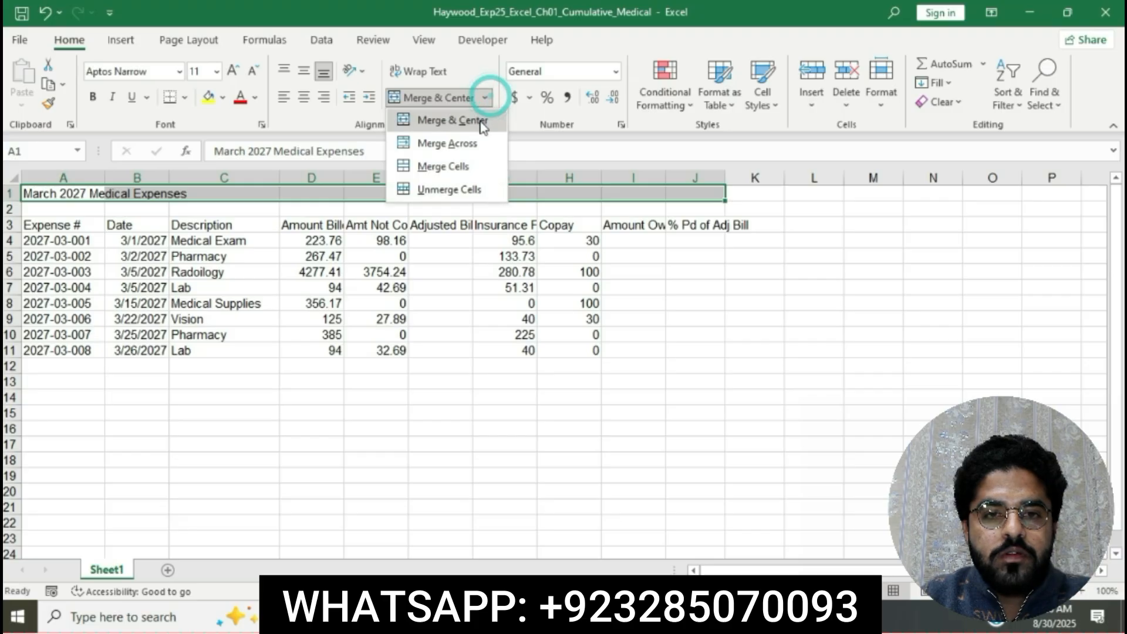
left_click(482, 121)
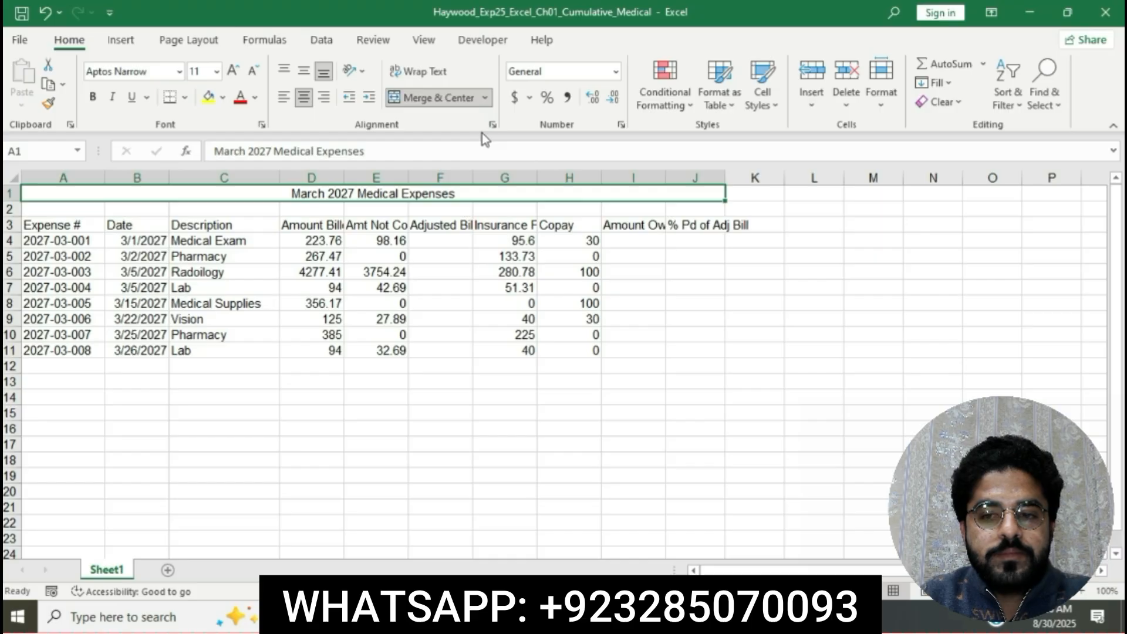
Return to the Word instructions and highlight the step 8 instruction text in yellow.
left_click(549, 617)
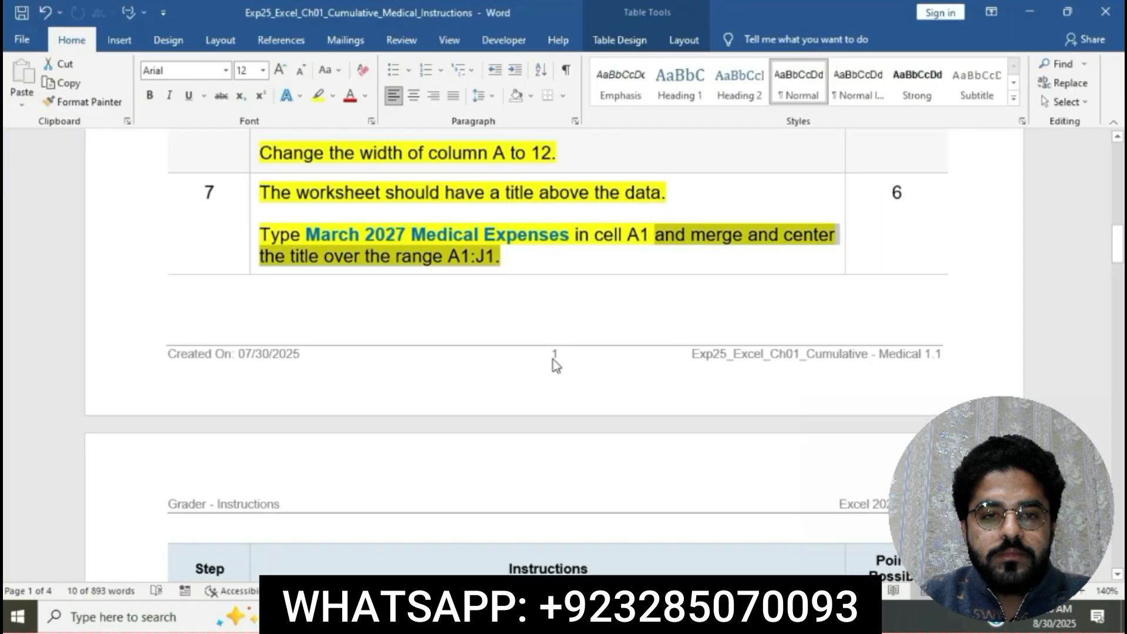
left_click(536, 269)
scroll(541, 273, "down", 2)
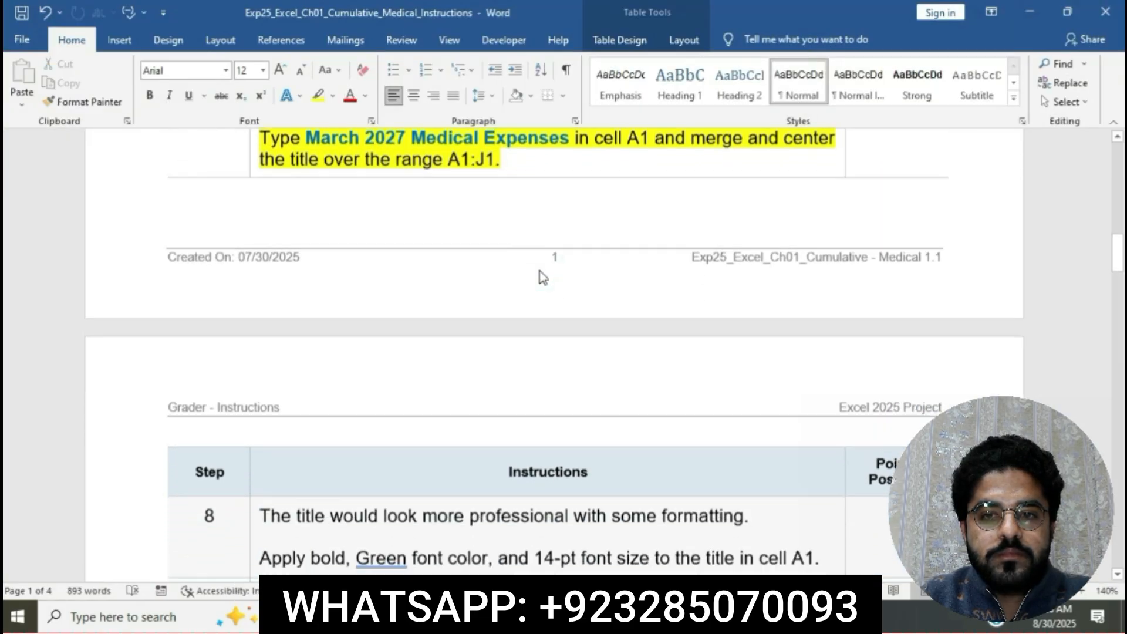
scroll(540, 276, "down", 6)
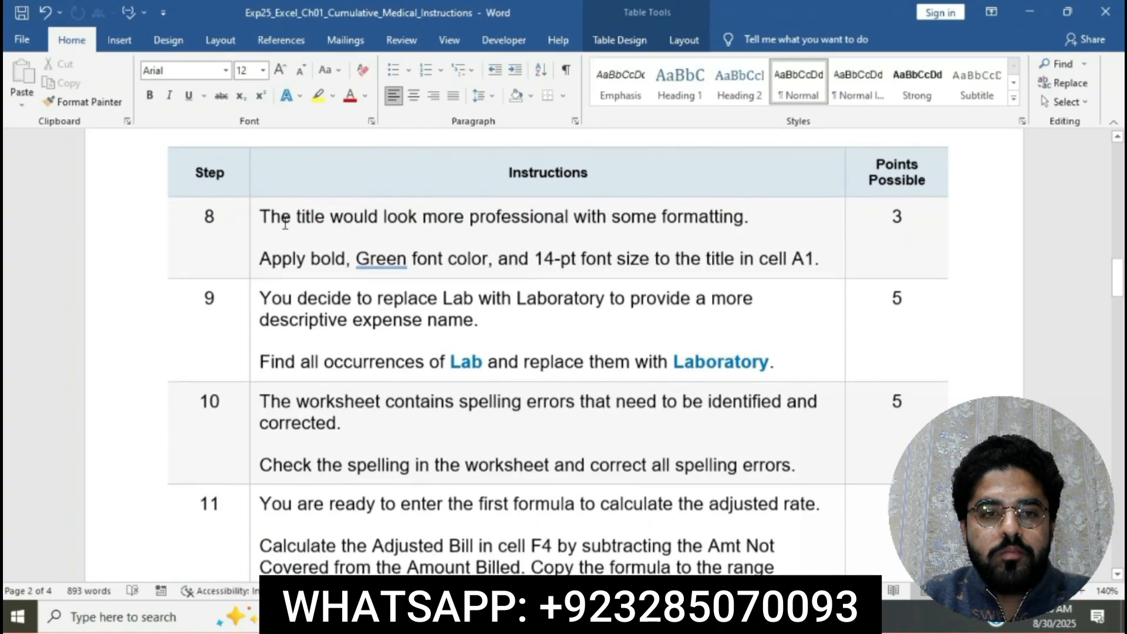
left_click(251, 217)
left_click(320, 187)
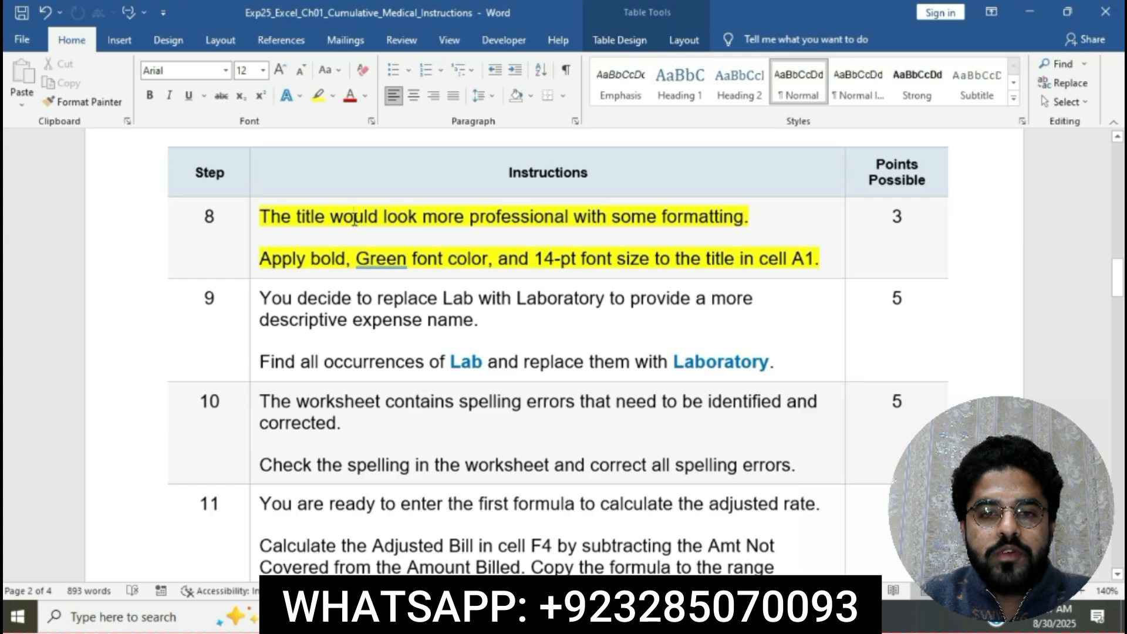
Mark "Apply bold" in step 8 of the Word instructions, and make the title in cell A1 bold in the Excel workbook.
left_click(354, 217)
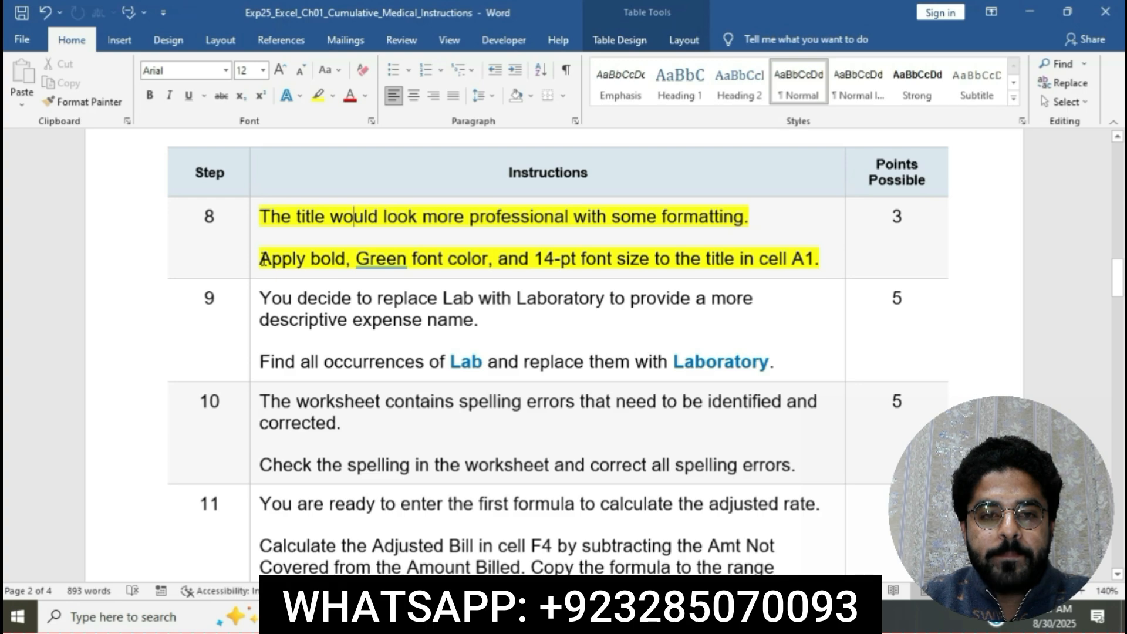
left_click_drag(262, 259, 345, 258)
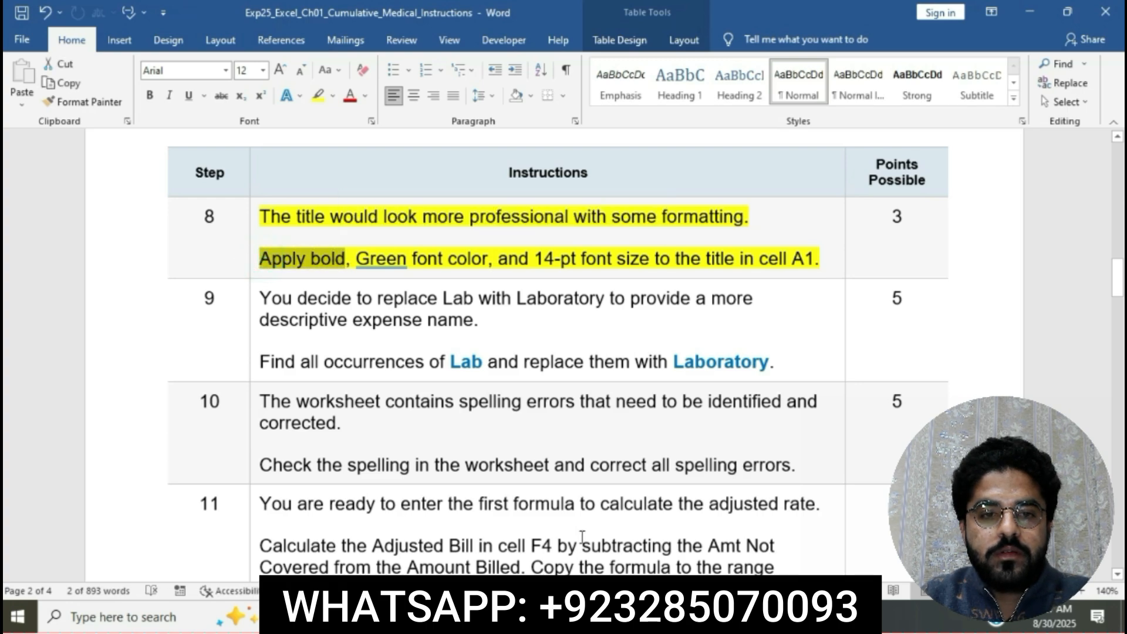
left_click(581, 616)
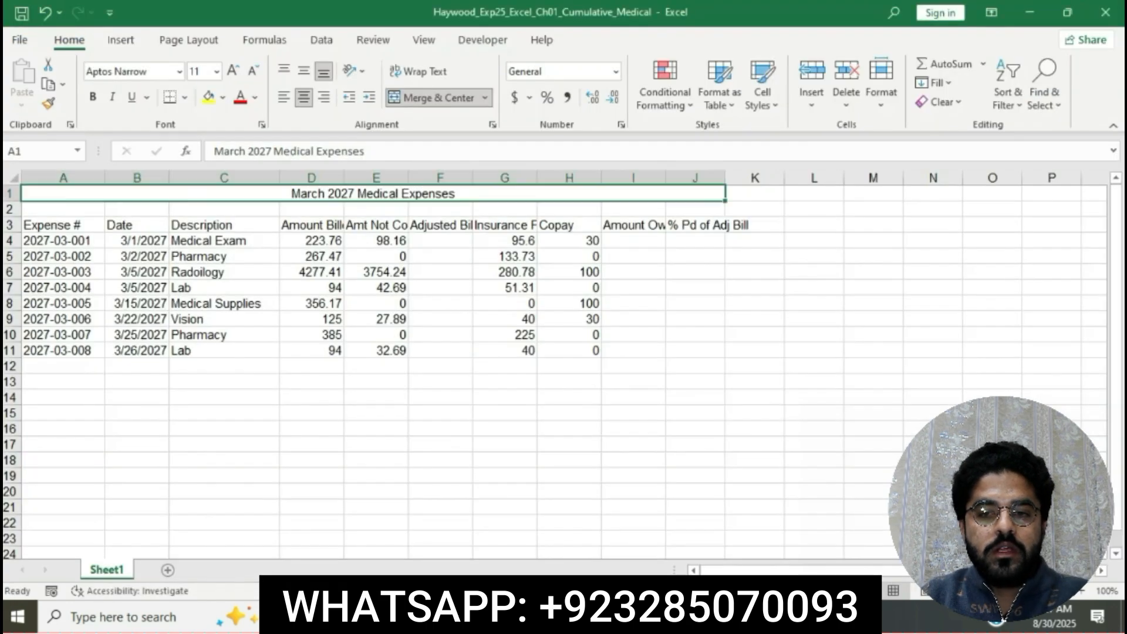
left_click(93, 97)
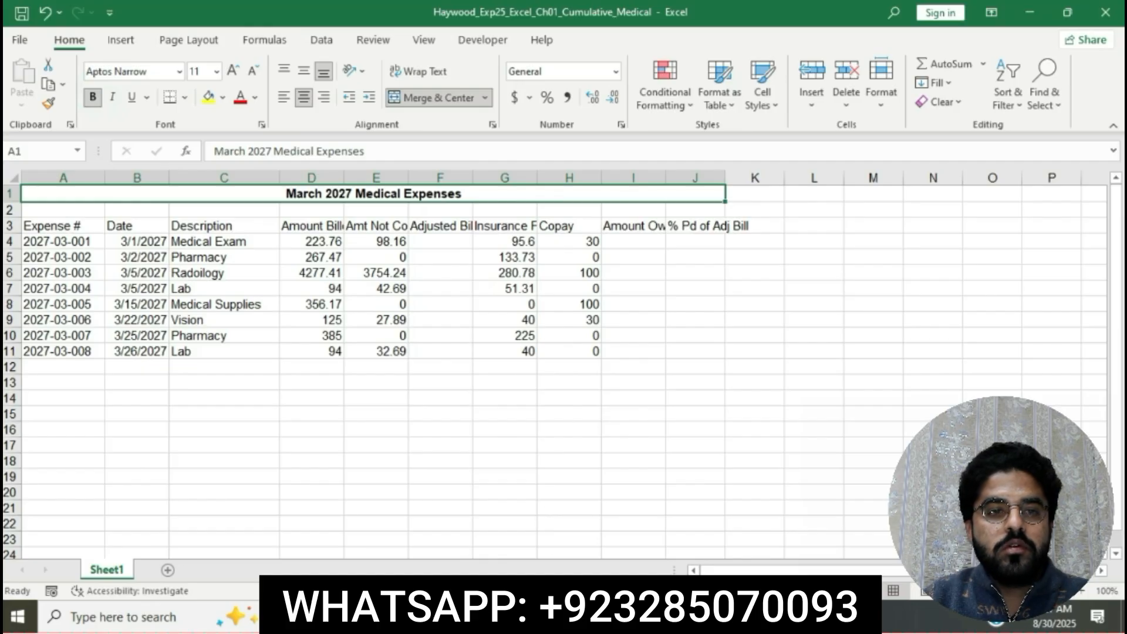
Mark "Green font color" in step 8 of the Word instructions, and apply the standard Green font color to the Excel title in cell A1.
left_click(546, 616)
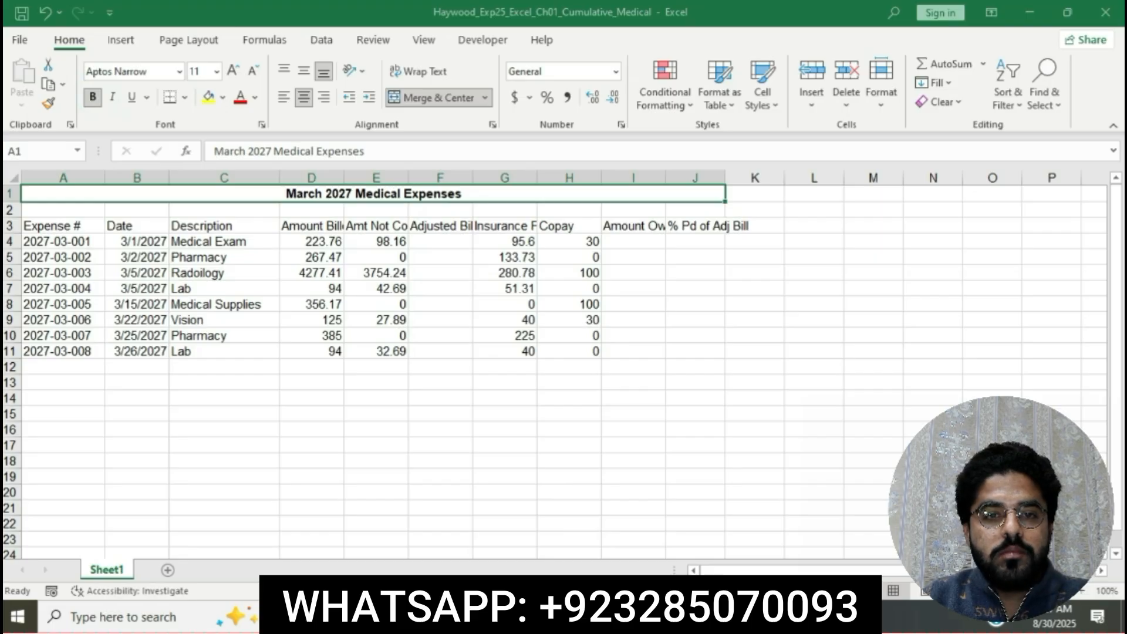
key("alt+Tab")
left_click_drag(358, 258, 482, 258)
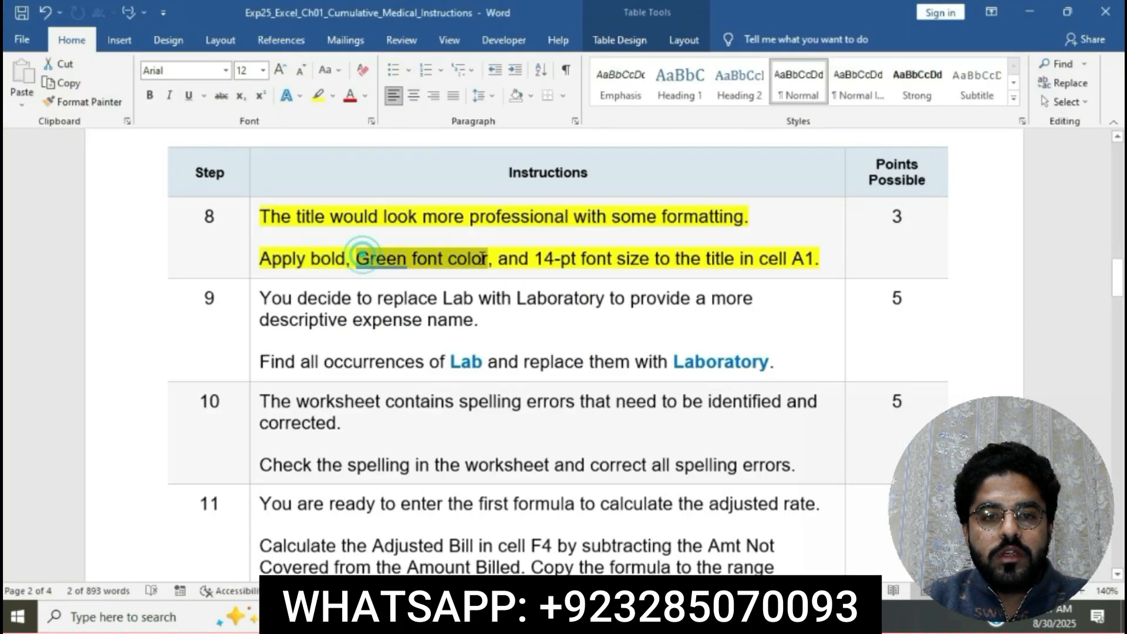
key("alt+Tab")
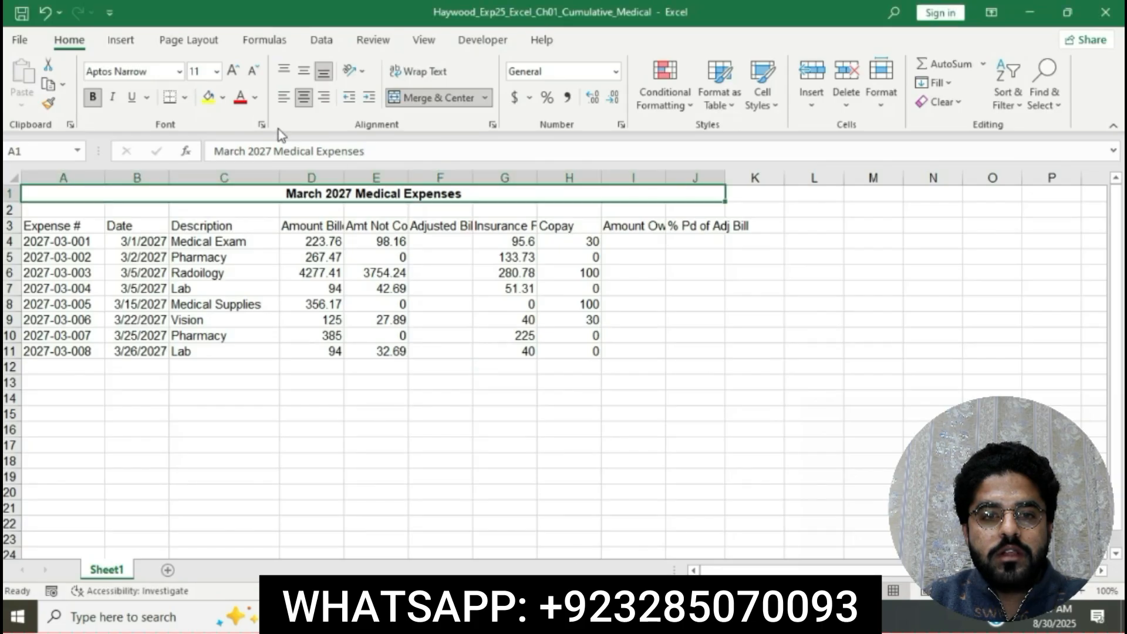
left_click(255, 98)
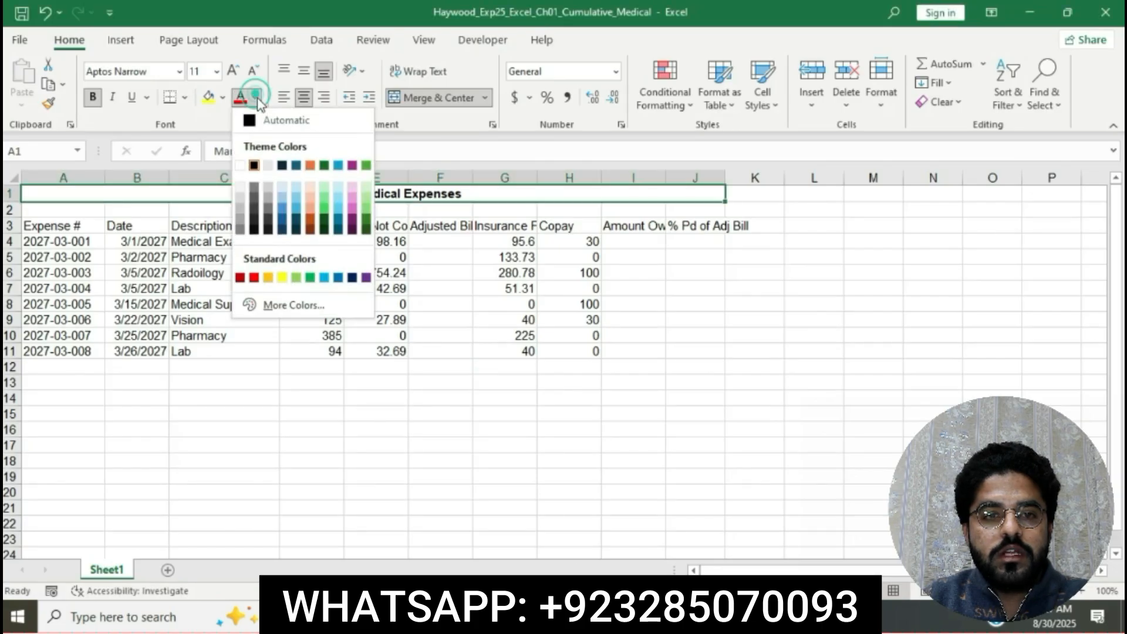
left_click(310, 278)
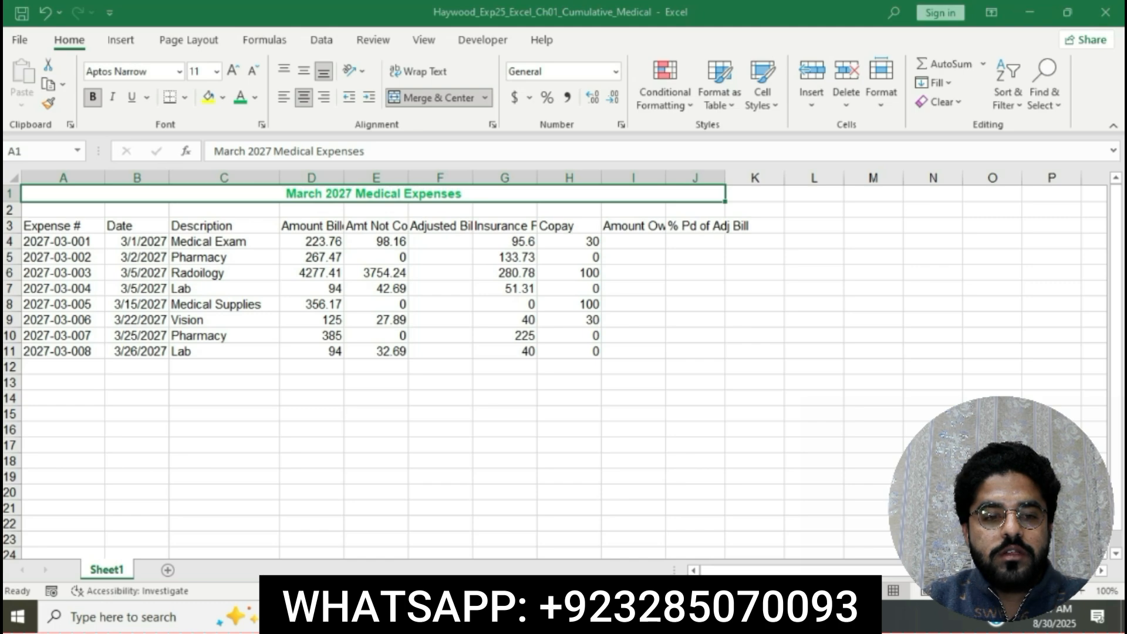
Mark the 14-pt font size instruction in Word, and set the title in cell A1 of the Excel workbook to 14 pt.
key("alt+Tab")
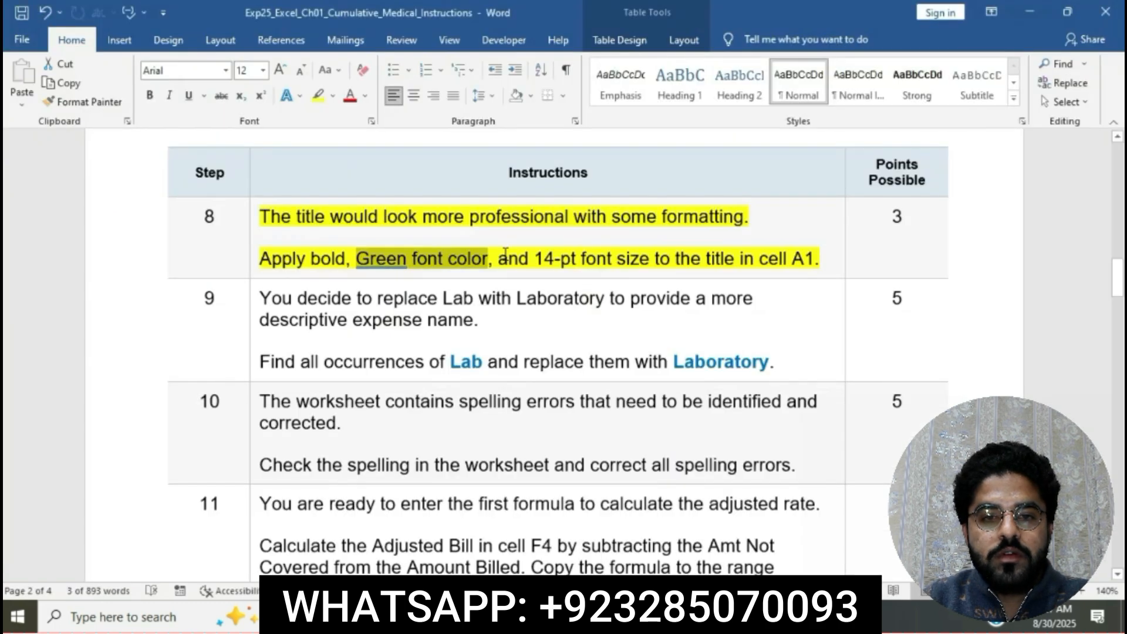
left_click_drag(506, 258, 654, 258)
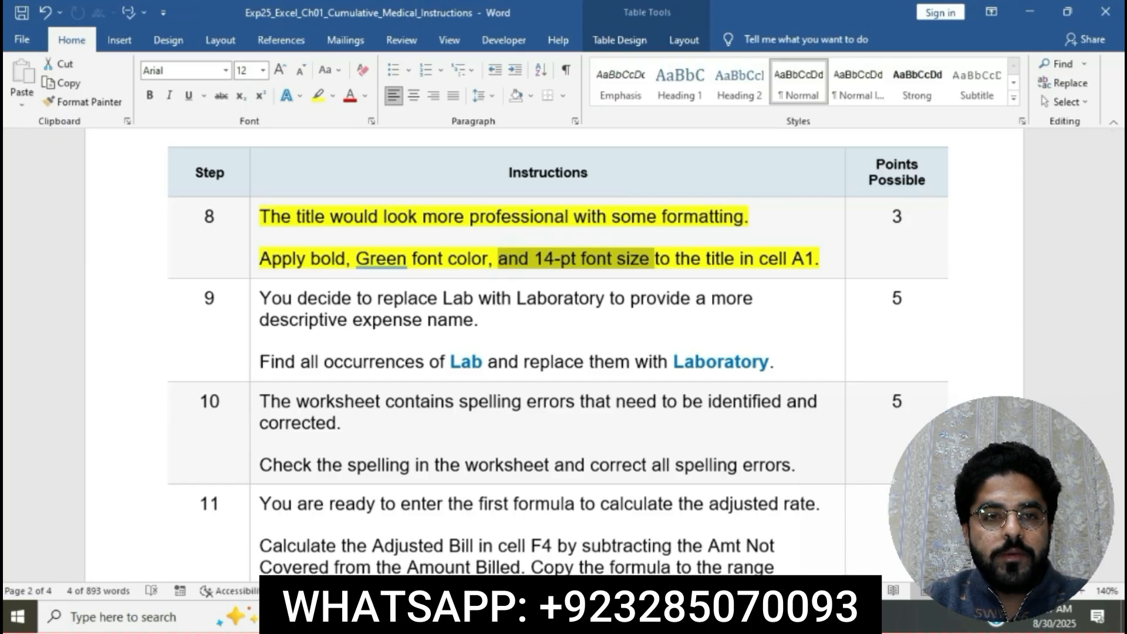
key("alt+Tab")
left_click(216, 72)
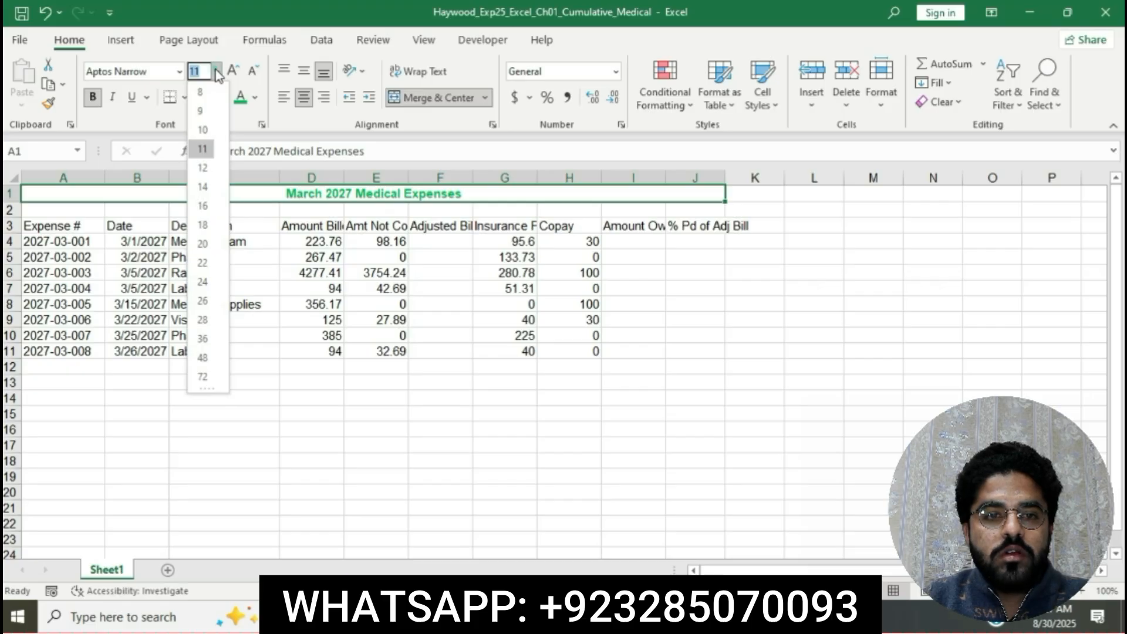
left_click(209, 187)
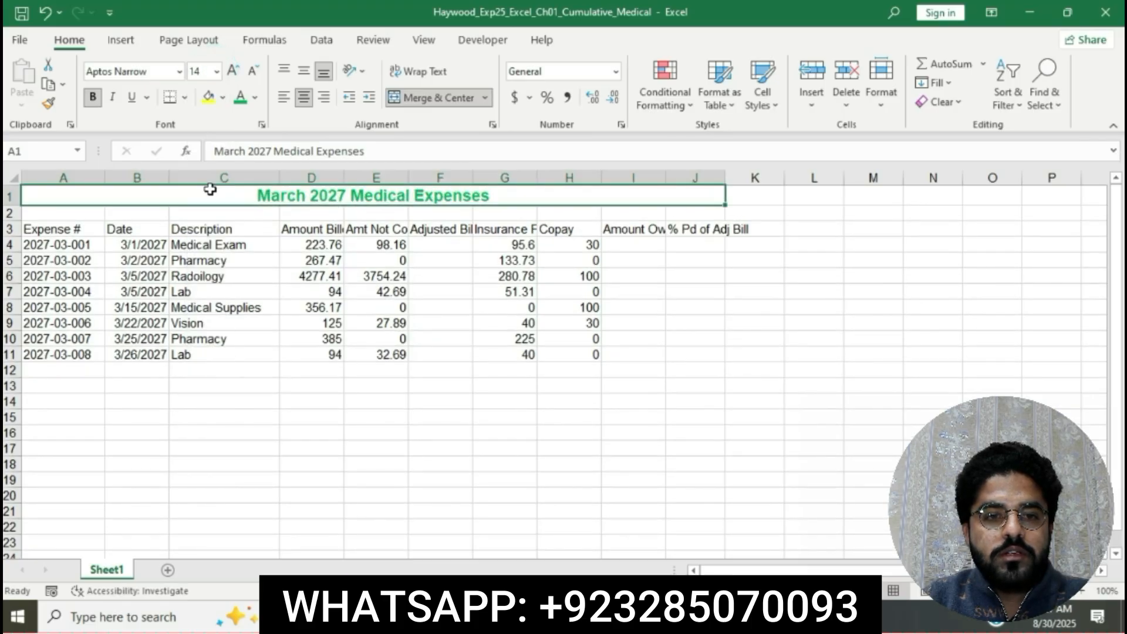
Return to the Word instructions and highlight the step 9 instruction text in yellow.
left_click(563, 618)
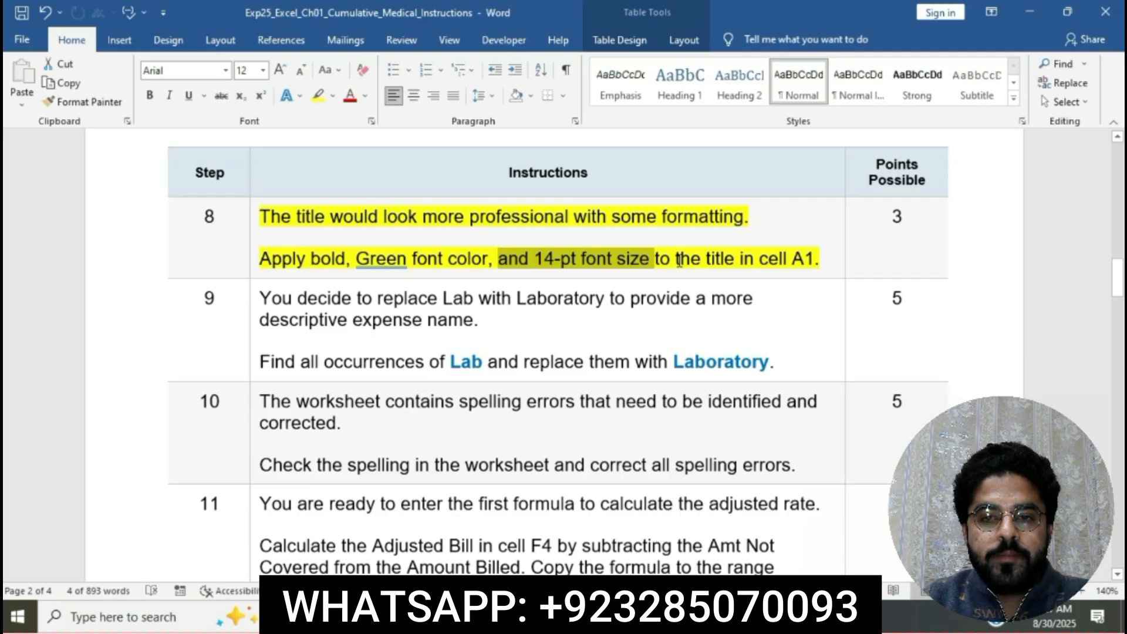
left_click(822, 262)
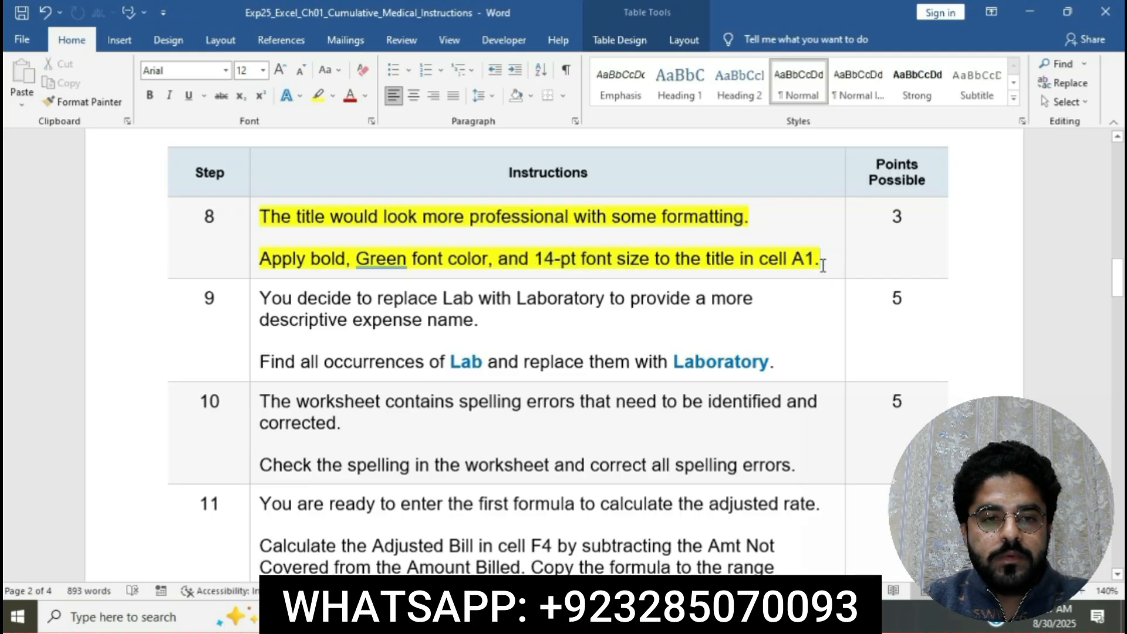
scroll(823, 264, "down", 3)
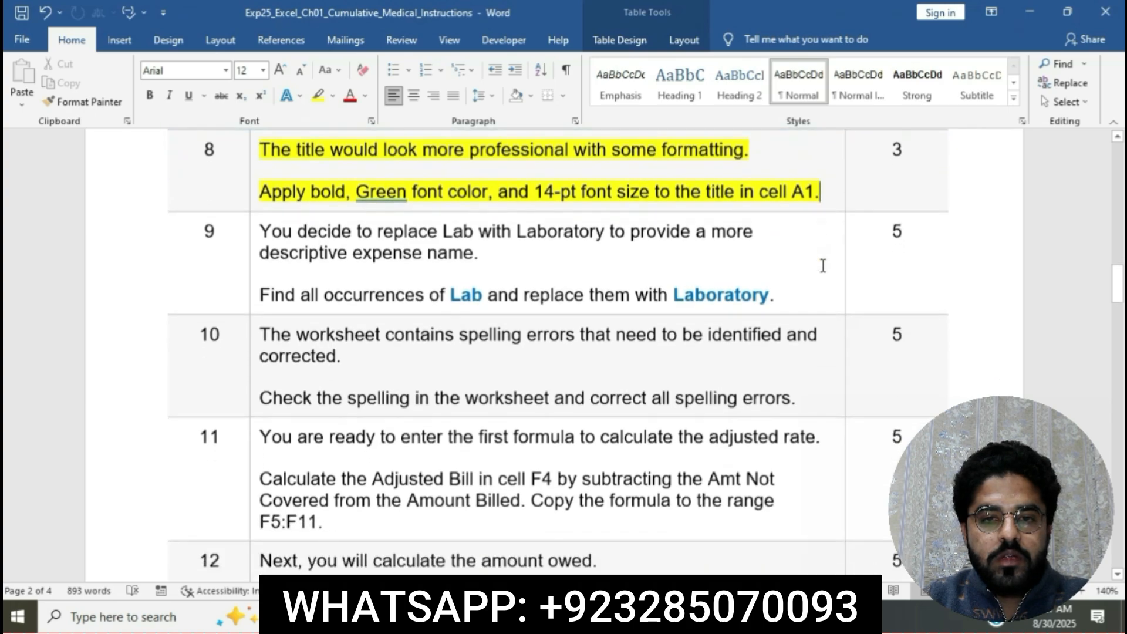
left_click(252, 198)
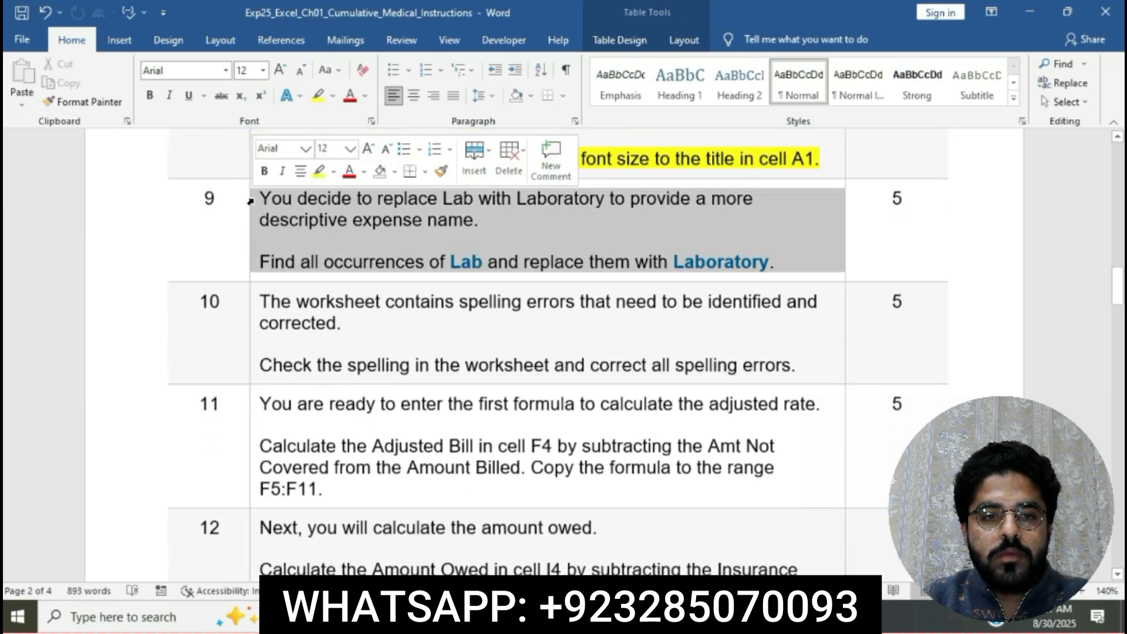
left_click(318, 172)
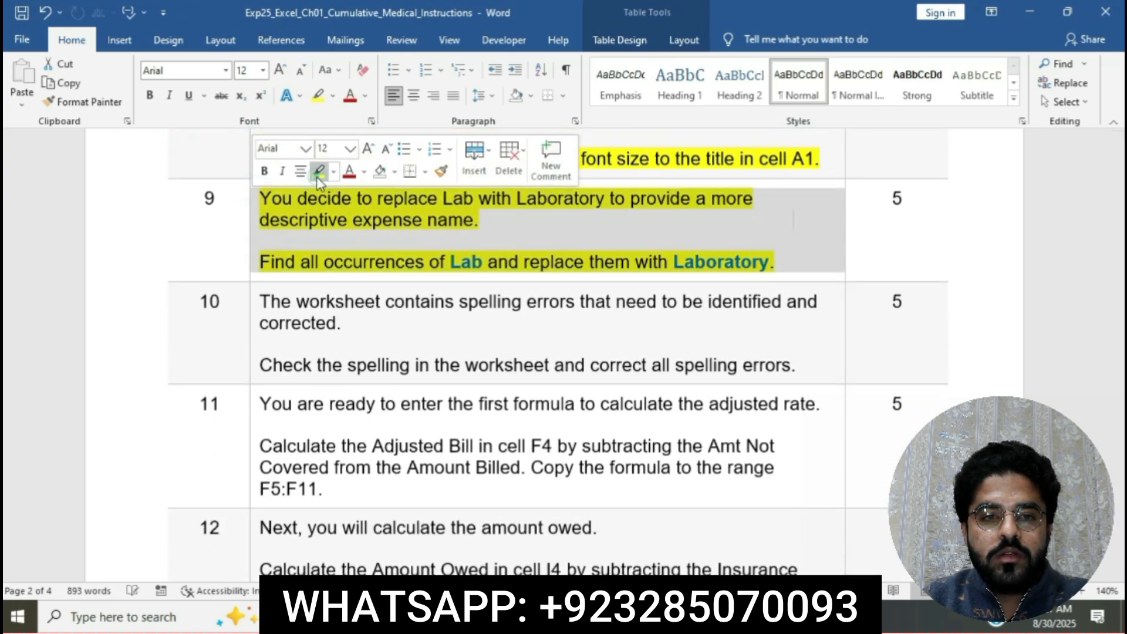
left_click(364, 221)
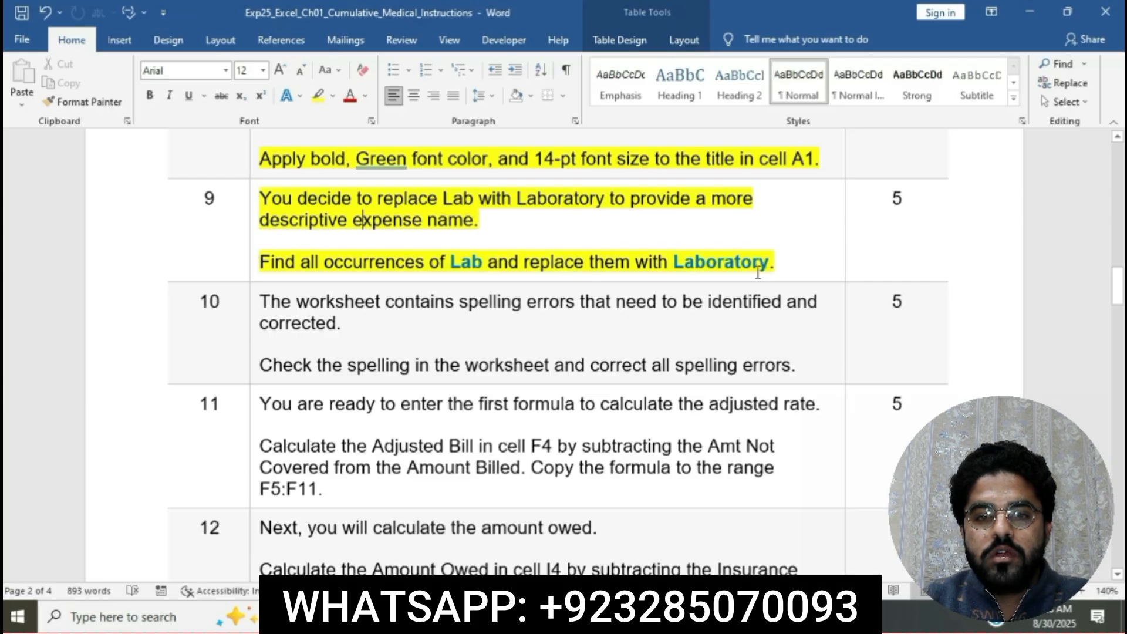
Mark "Find all occurrences of Lab" in Word, and start a Replace in the Excel workbook with Lab as the text to find.
left_click_drag(266, 266, 483, 262)
key("alt+Tab")
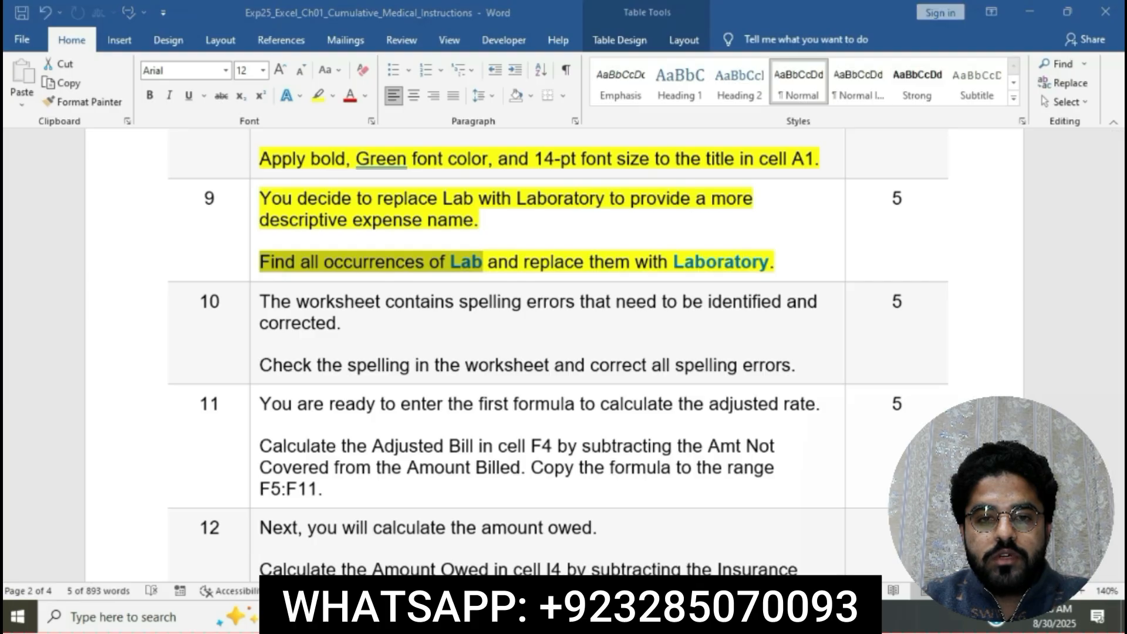
left_click(805, 474)
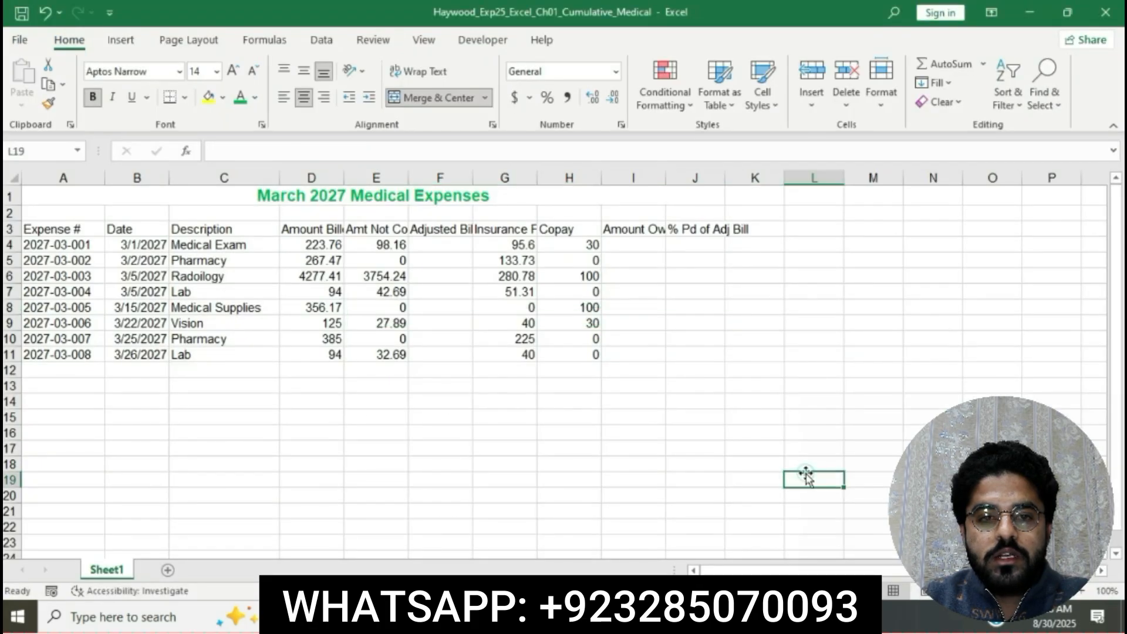
left_click(1056, 104)
left_click(1058, 150)
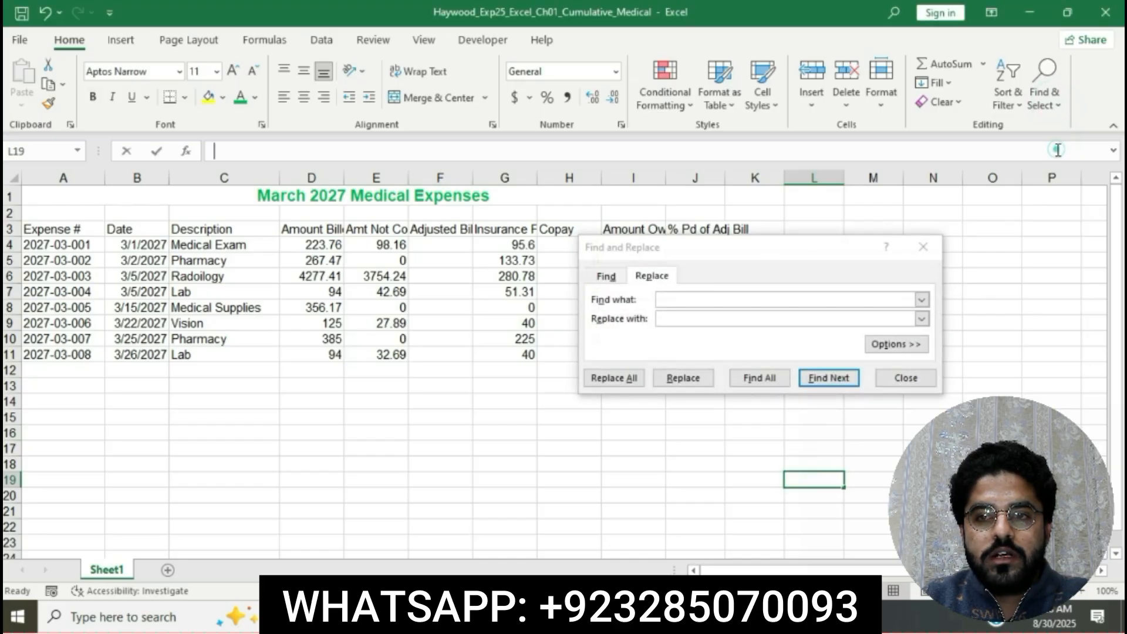
left_click(716, 296)
type("Lav")
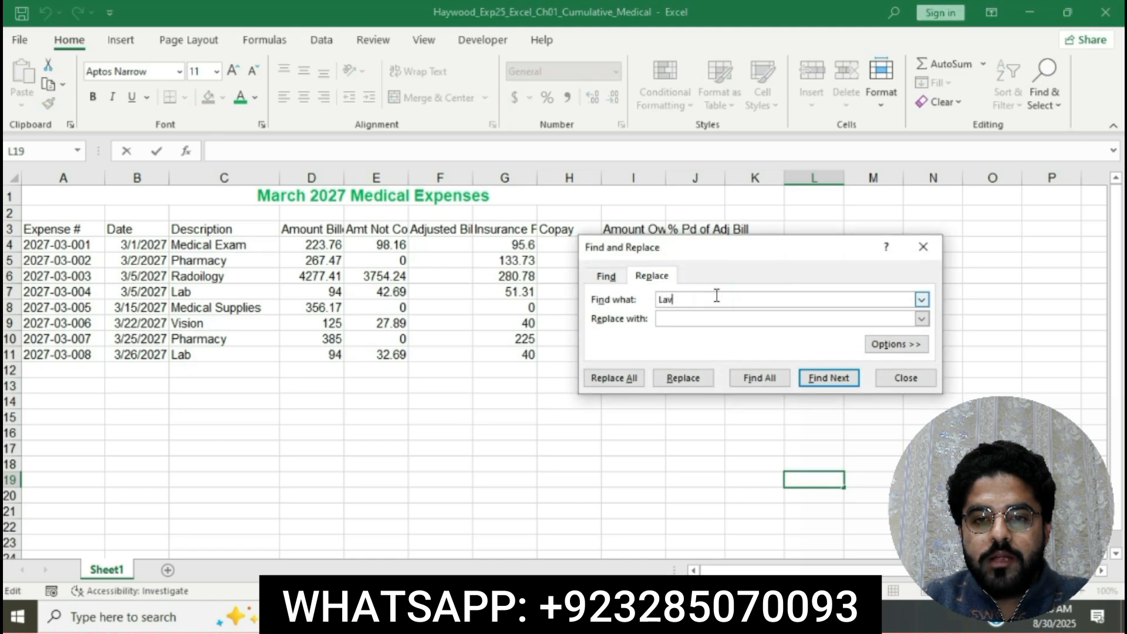
key("BackSpace")
type("b")
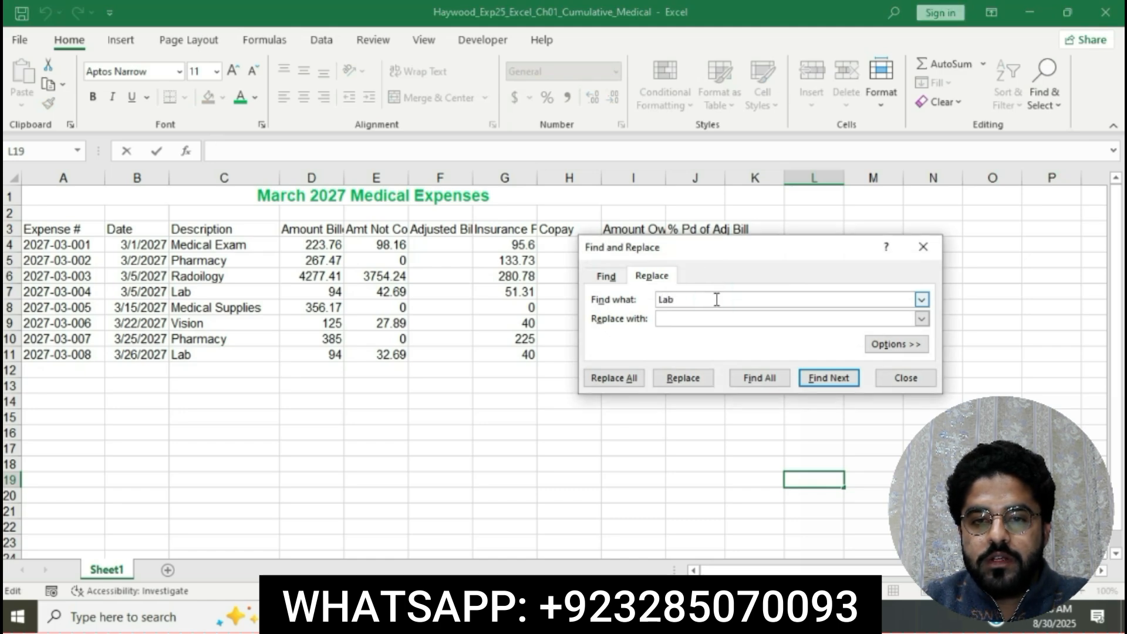
left_click(717, 317)
Mark "and replace them with Laboratory" in Word, and replace all occurrences of Lab with Laboratory in the Excel worksheet.
key("alt+Tab")
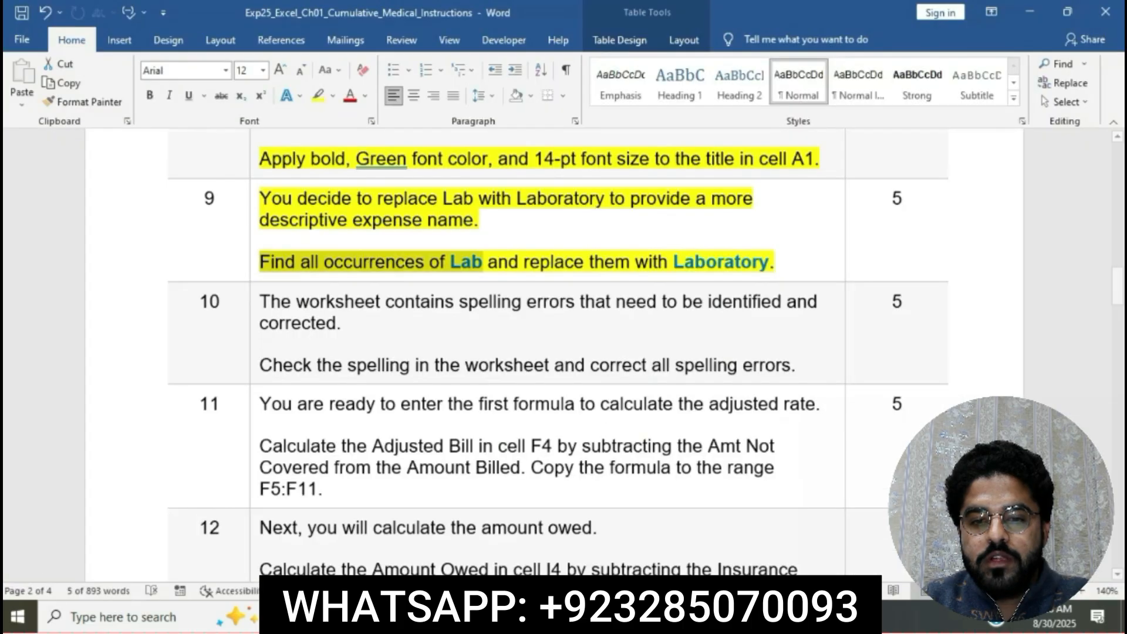
left_click_drag(490, 262, 769, 262)
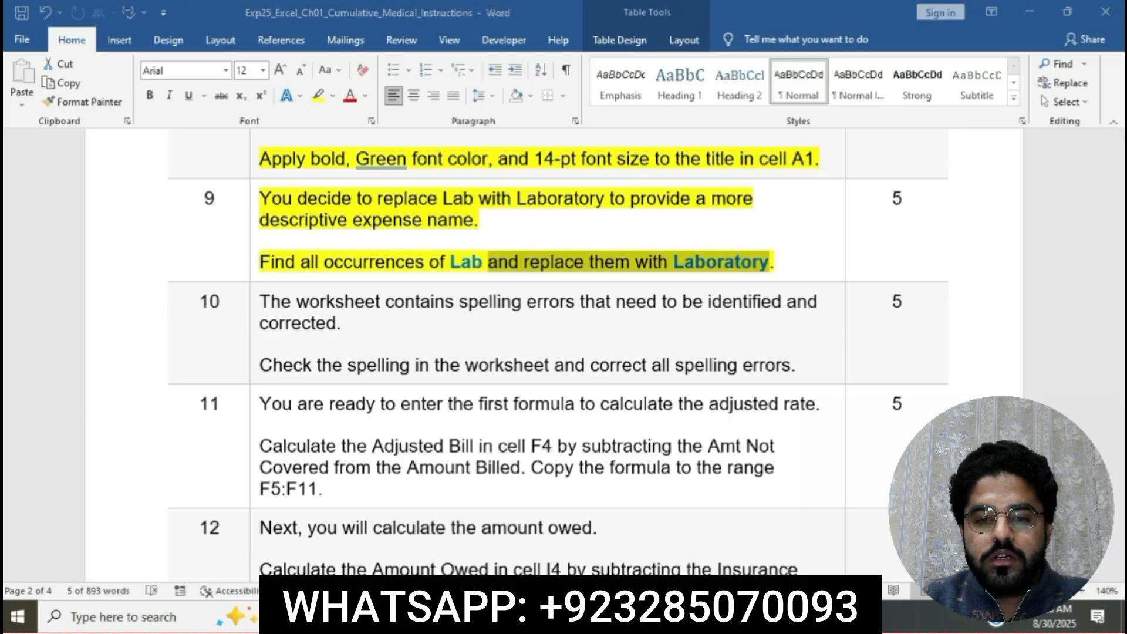
key("alt+Tab")
left_click(687, 321)
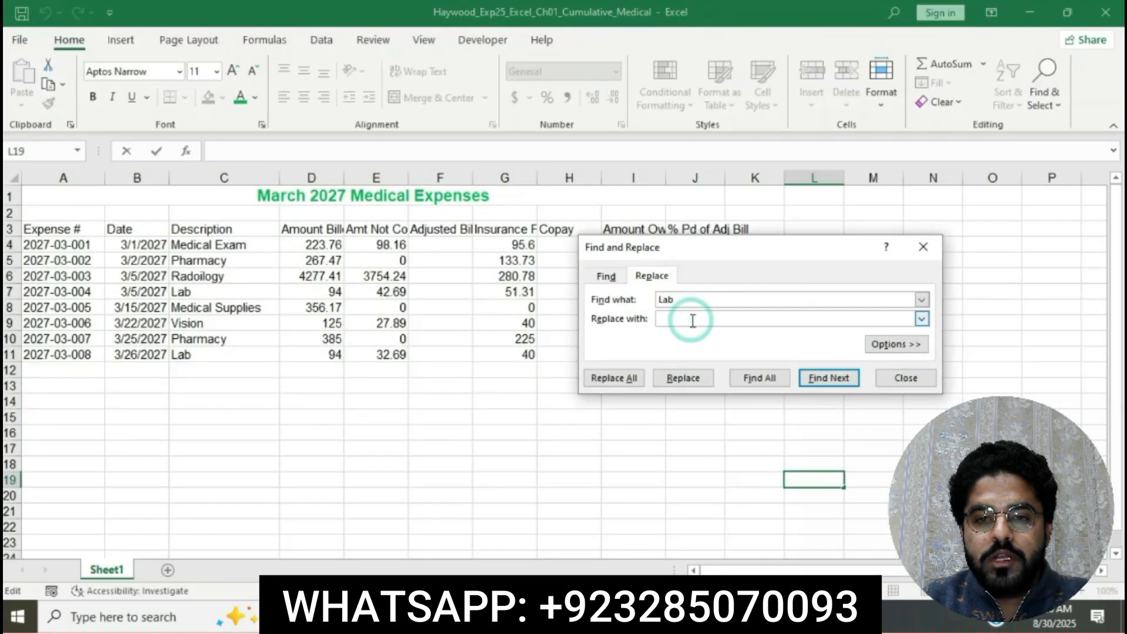
type("Labora")
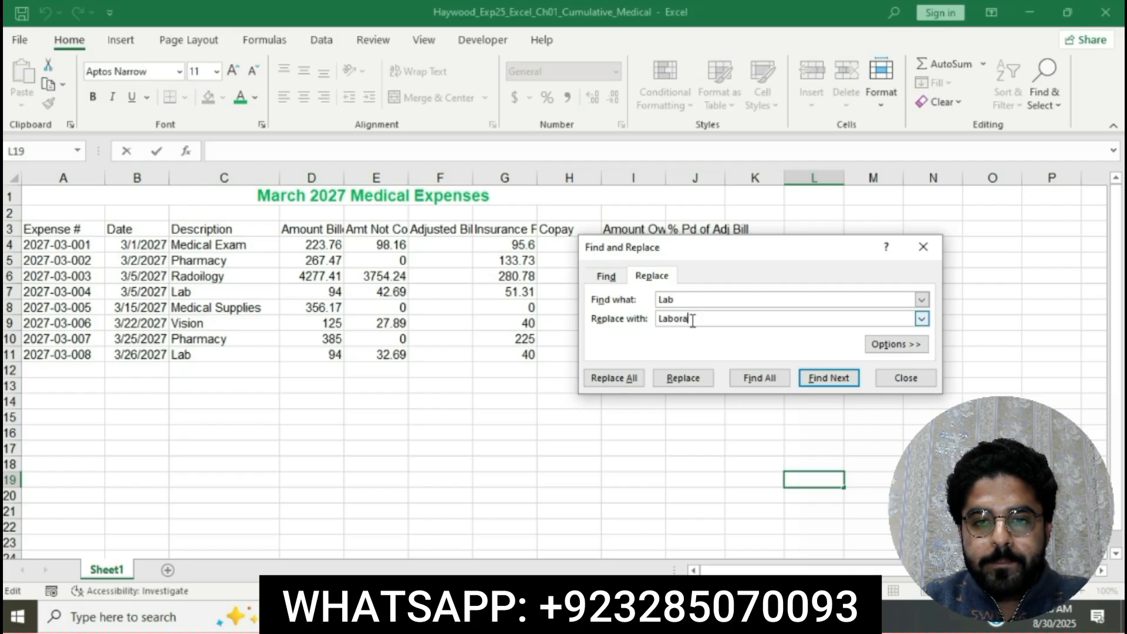
type("tory")
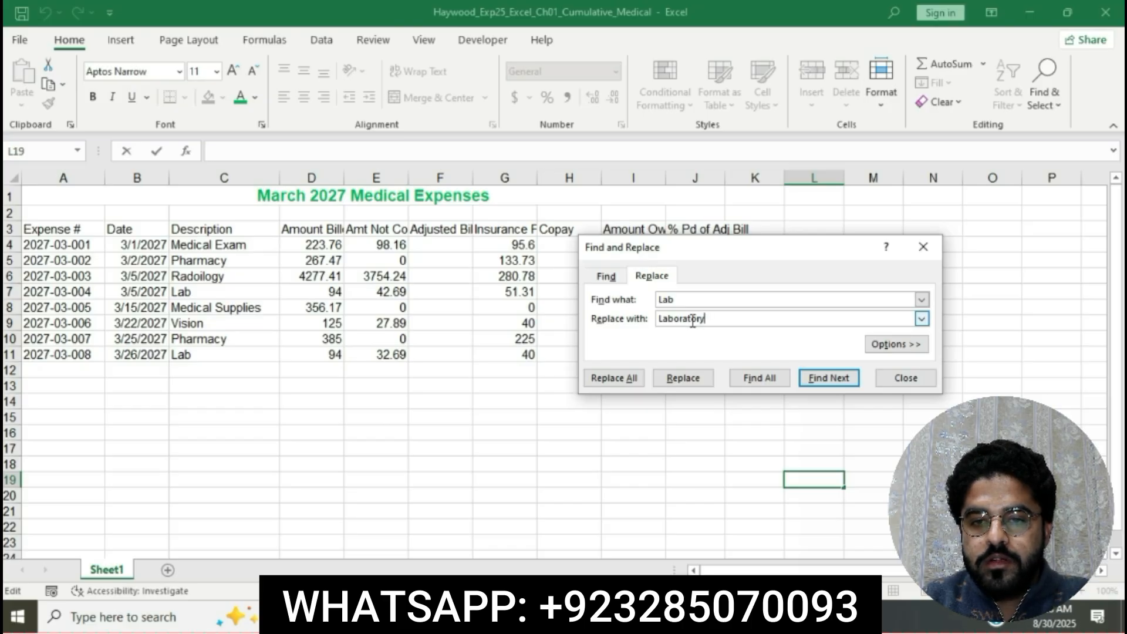
left_click(614, 378)
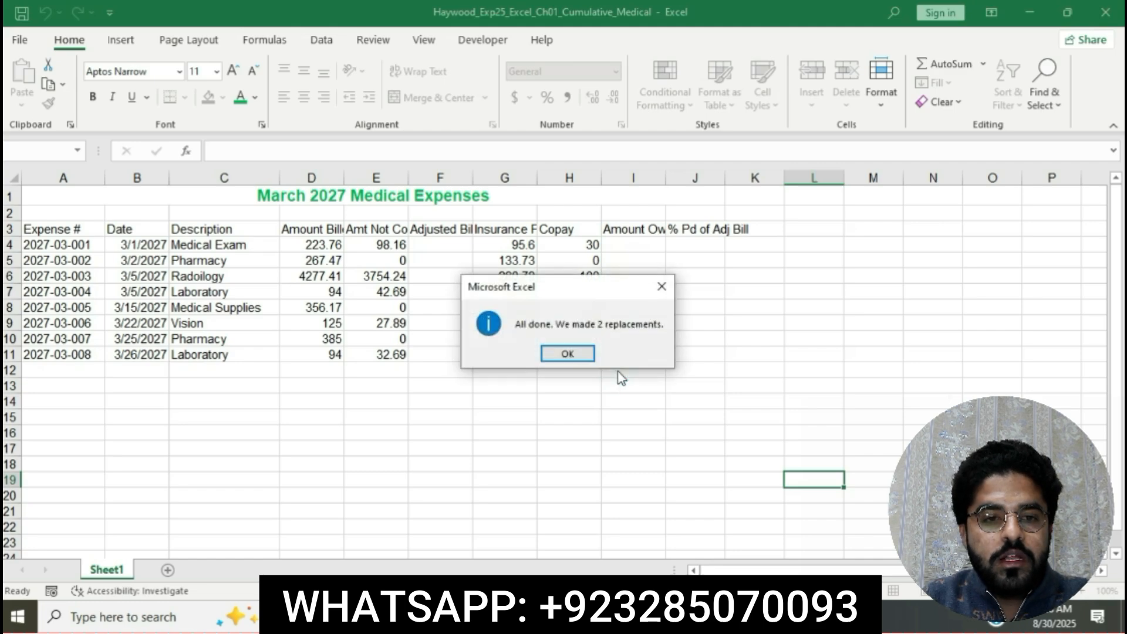
left_click(583, 360)
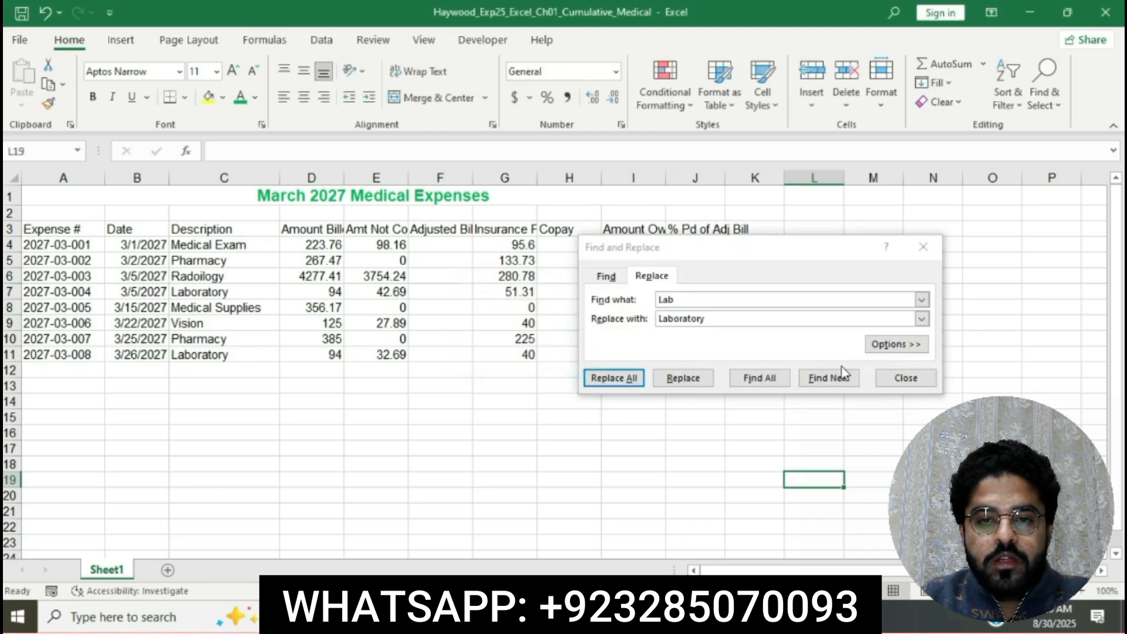
left_click(909, 379)
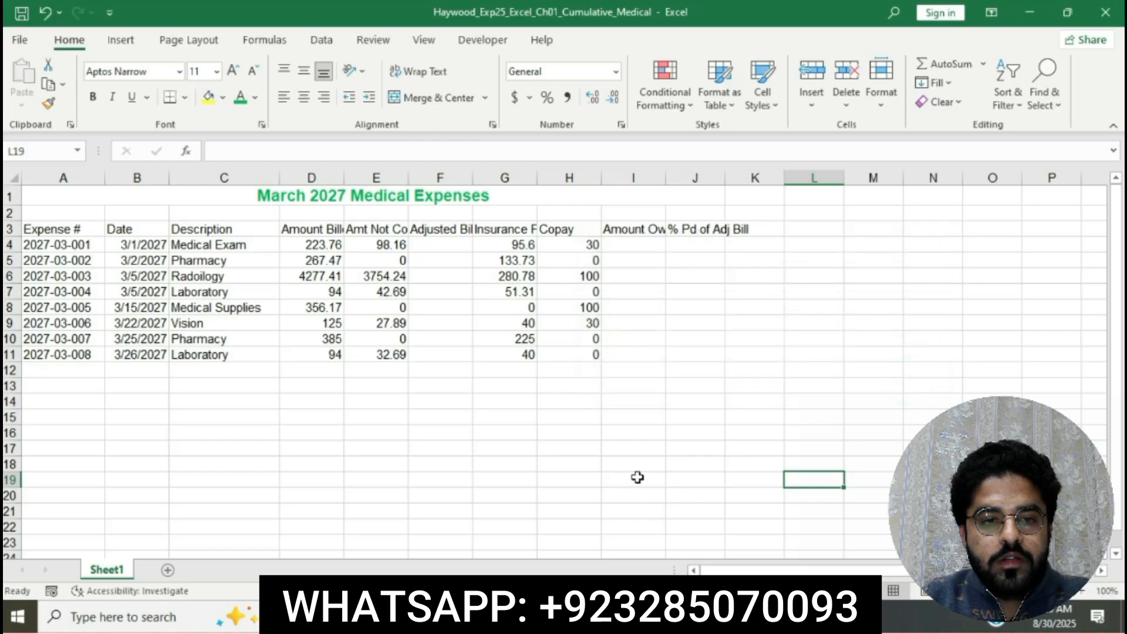
Switch to the Word instructions and highlight the step 10 instruction text in yellow.
key("alt+Tab")
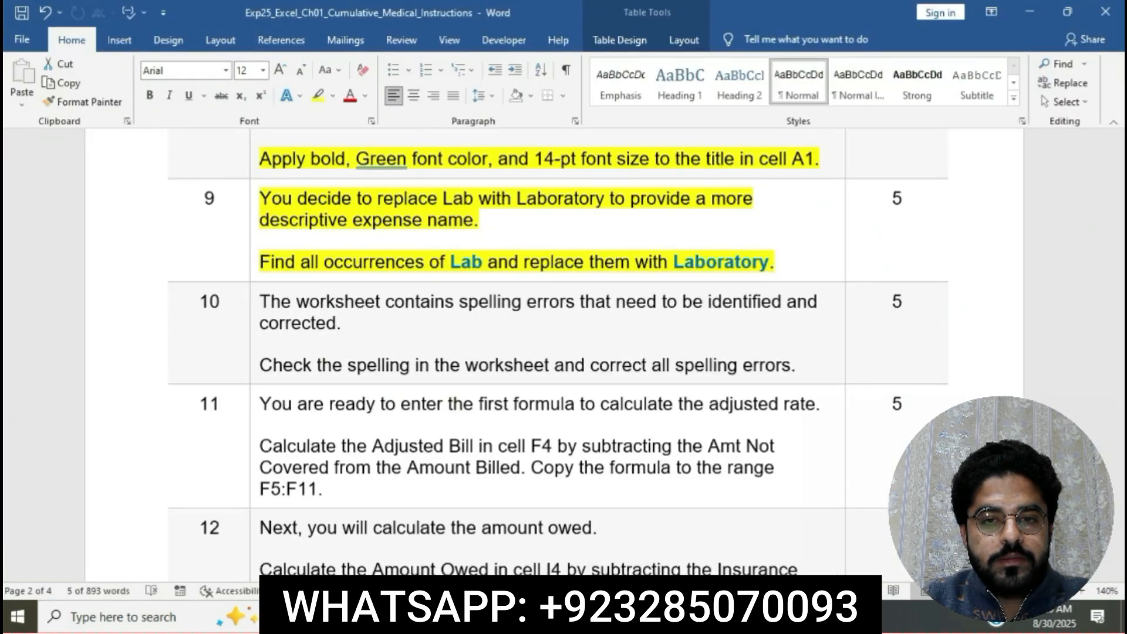
left_click(521, 279)
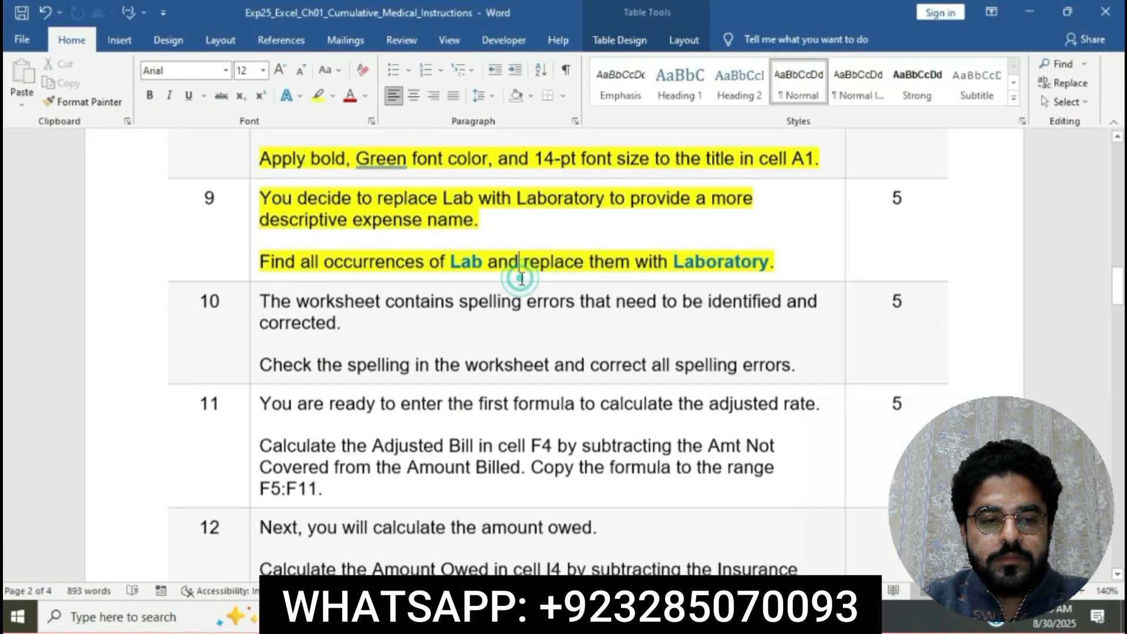
scroll(521, 279, "down", 3)
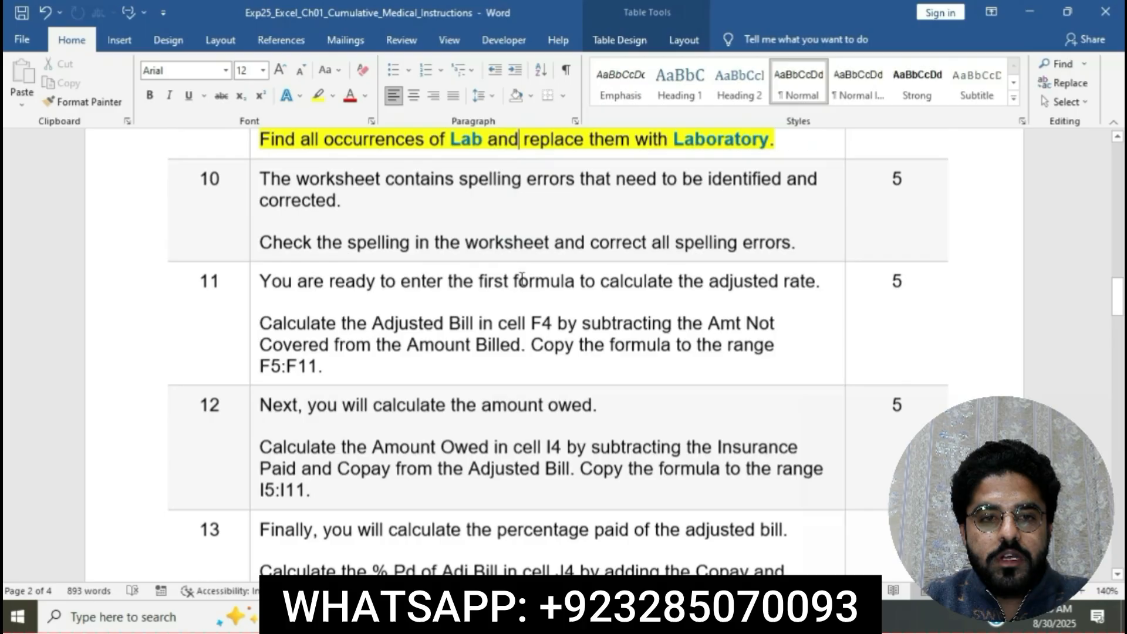
left_click(255, 179)
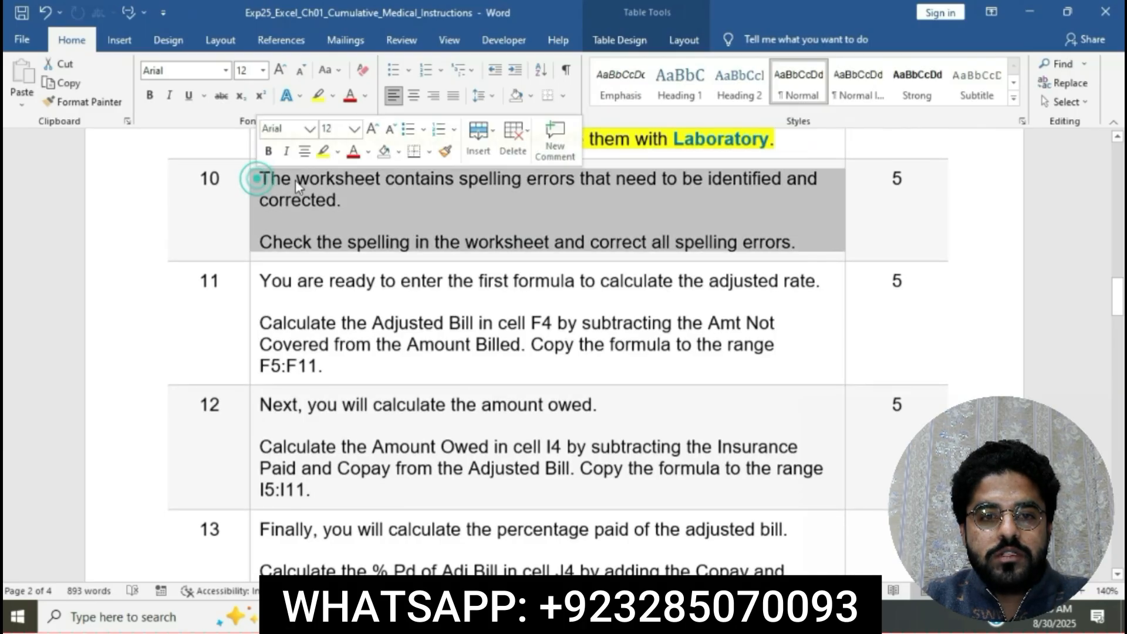
left_click(323, 151)
left_click(348, 183)
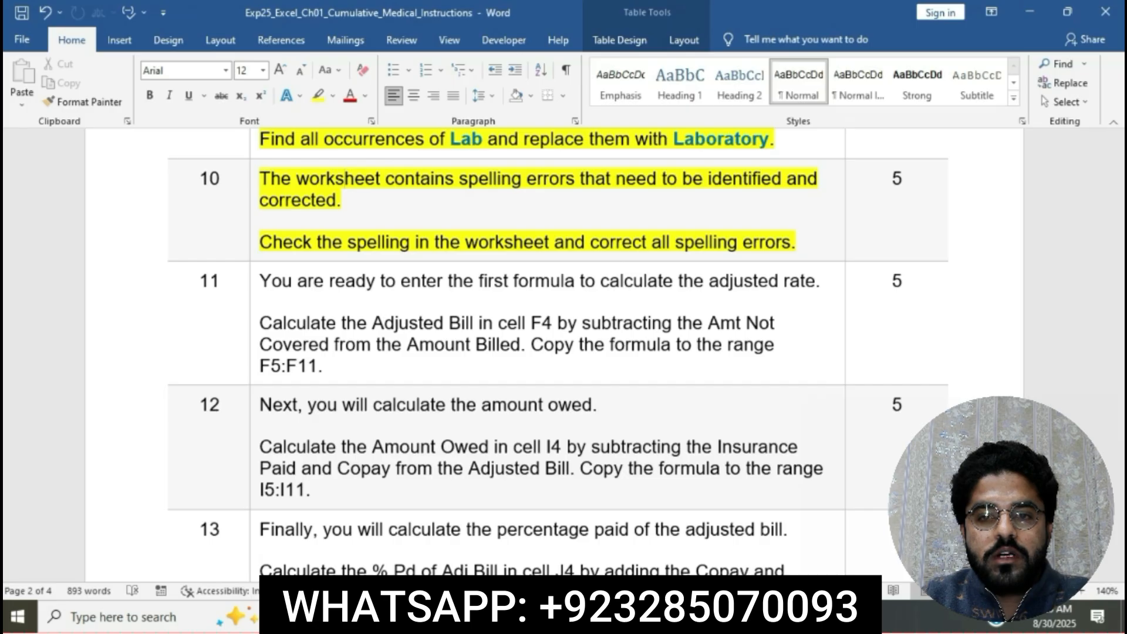
Spell-check the Excel worksheet from the beginning, replacing all occurrences of Payd with Paid and Radoilogy with Radiology.
key("alt+Tab")
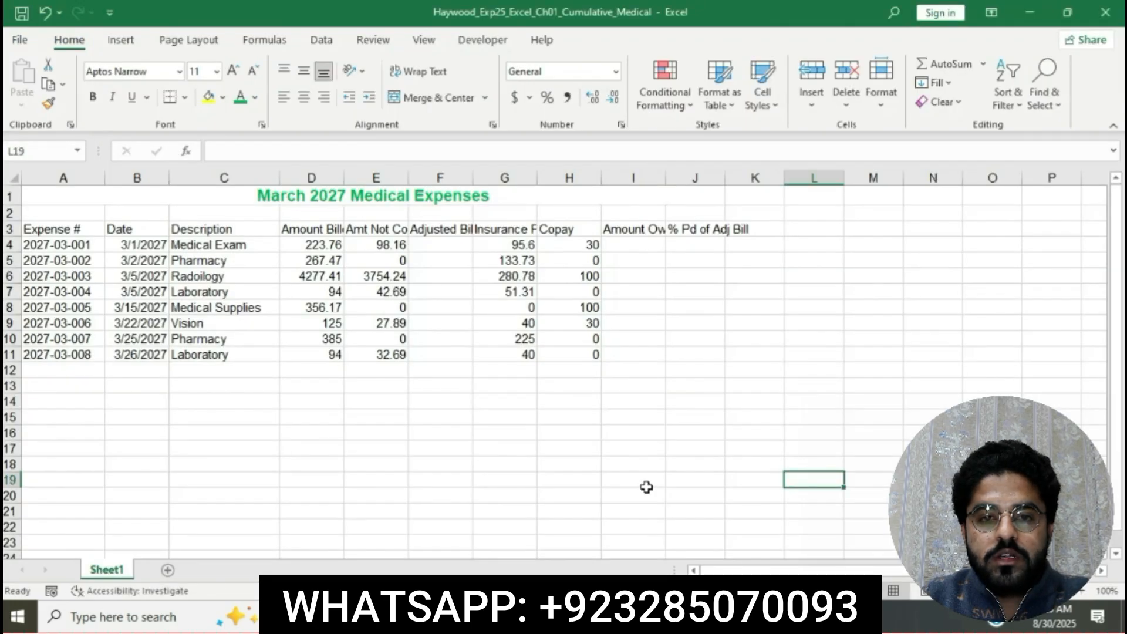
left_click(640, 480)
left_click(358, 42)
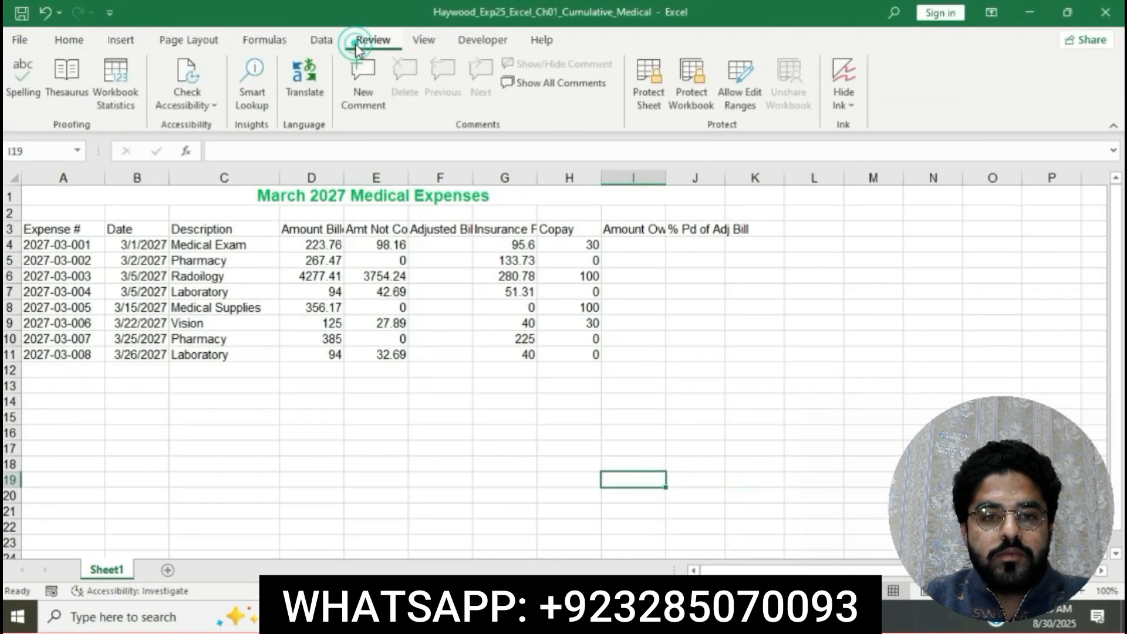
left_click(28, 72)
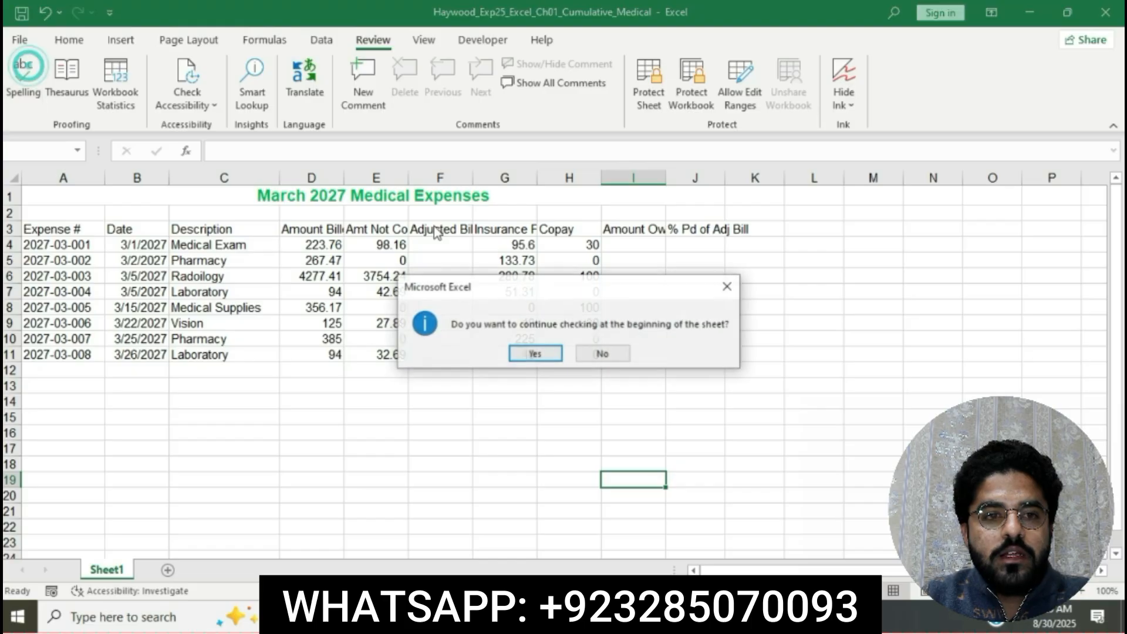
left_click(554, 355)
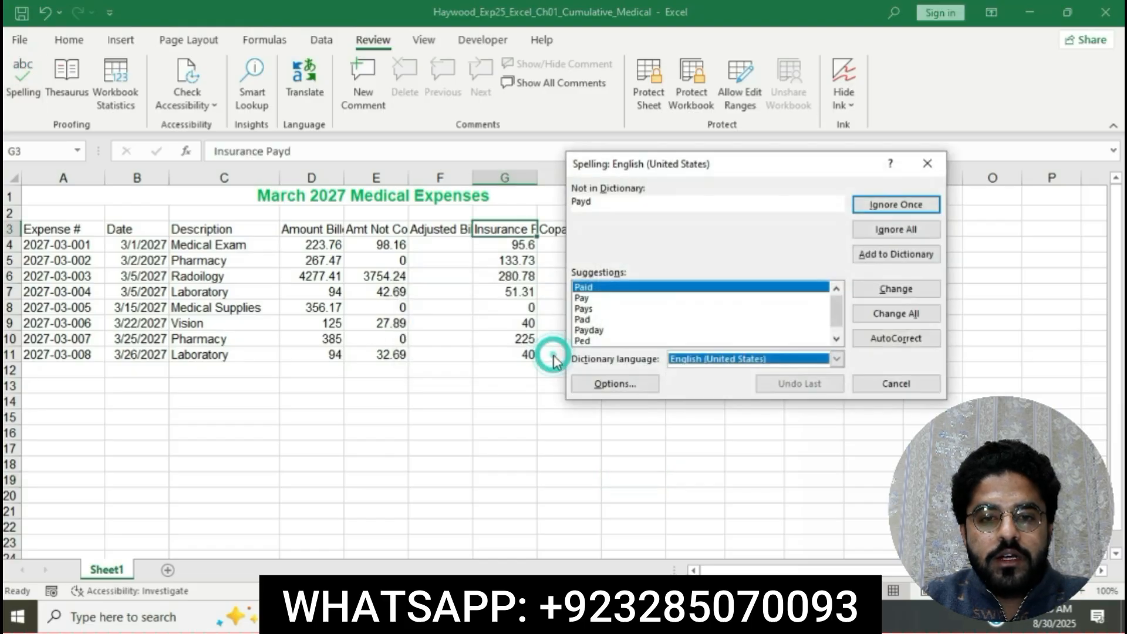
left_click(908, 319)
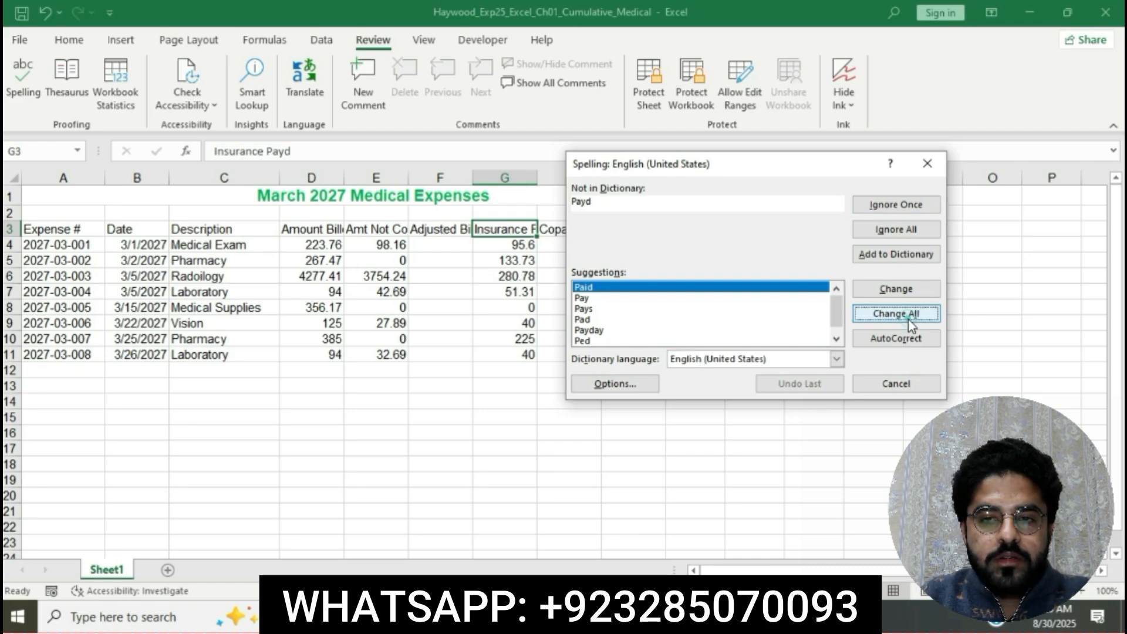
left_click(909, 319)
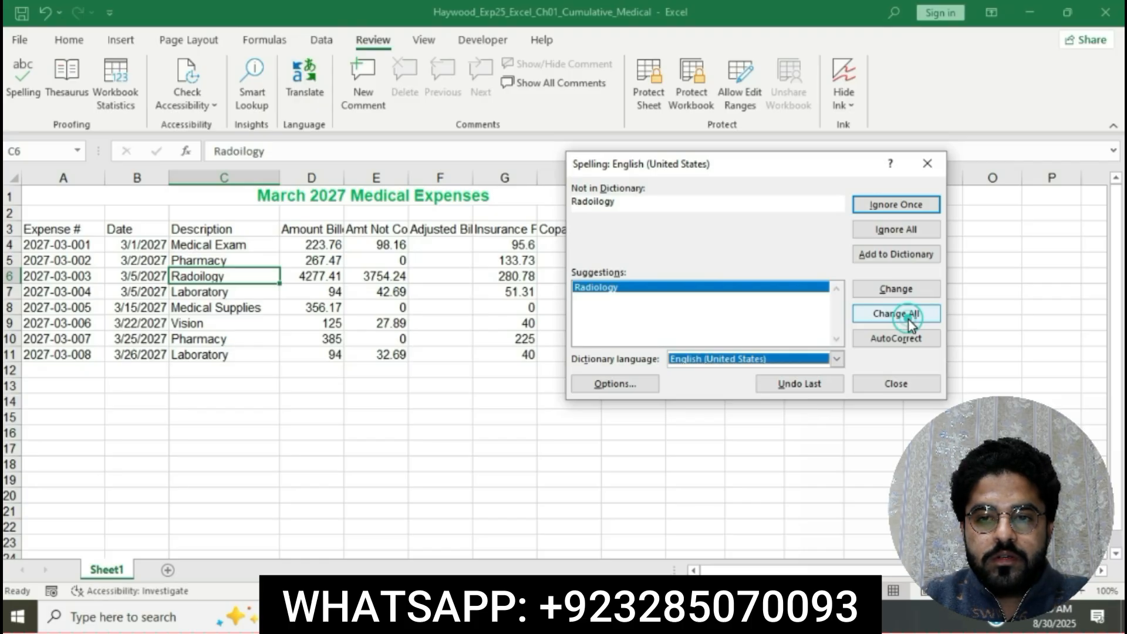
left_click(909, 319)
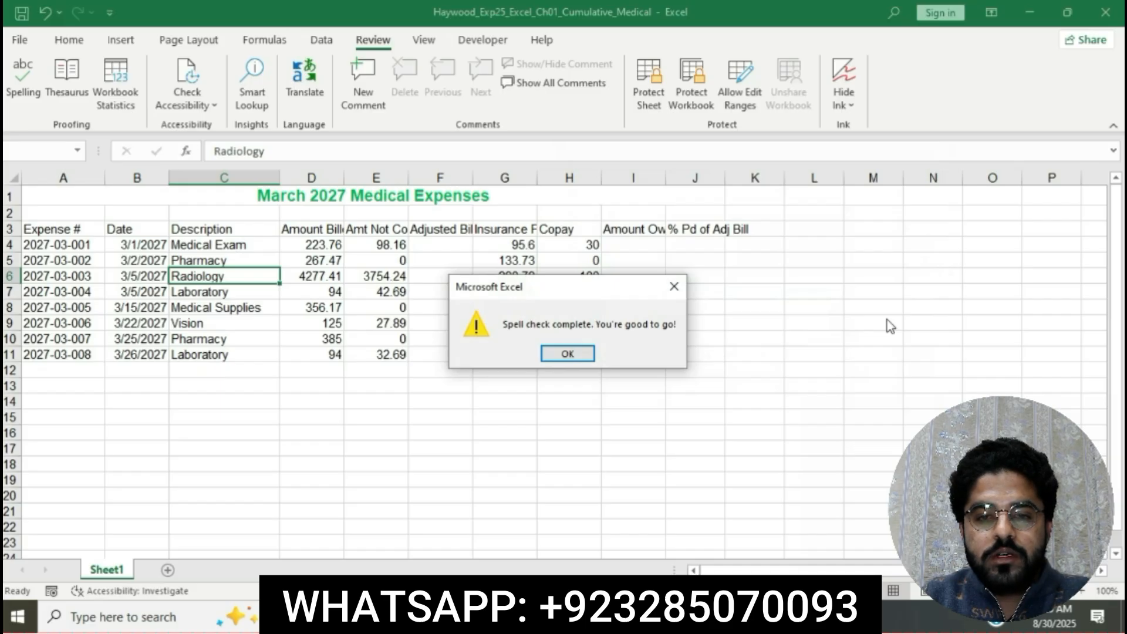
left_click(565, 354)
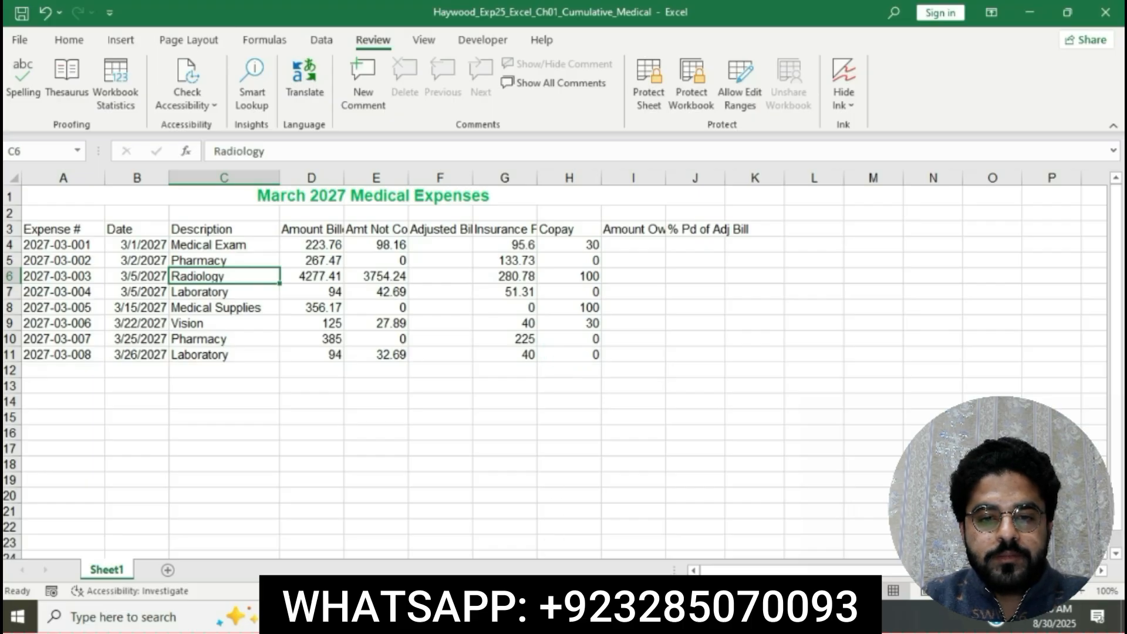
Return to the Word instructions and highlight the step 11 instruction text in yellow.
mouse_move(556, 616)
left_click(555, 535)
scroll(530, 282, "down", 3)
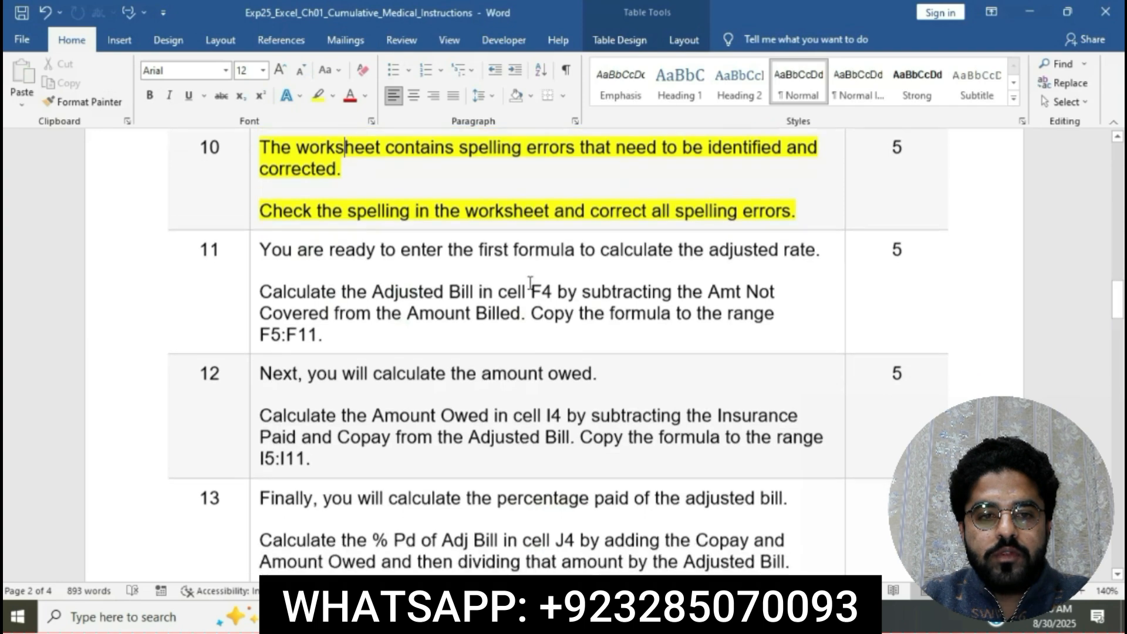
left_click(252, 159)
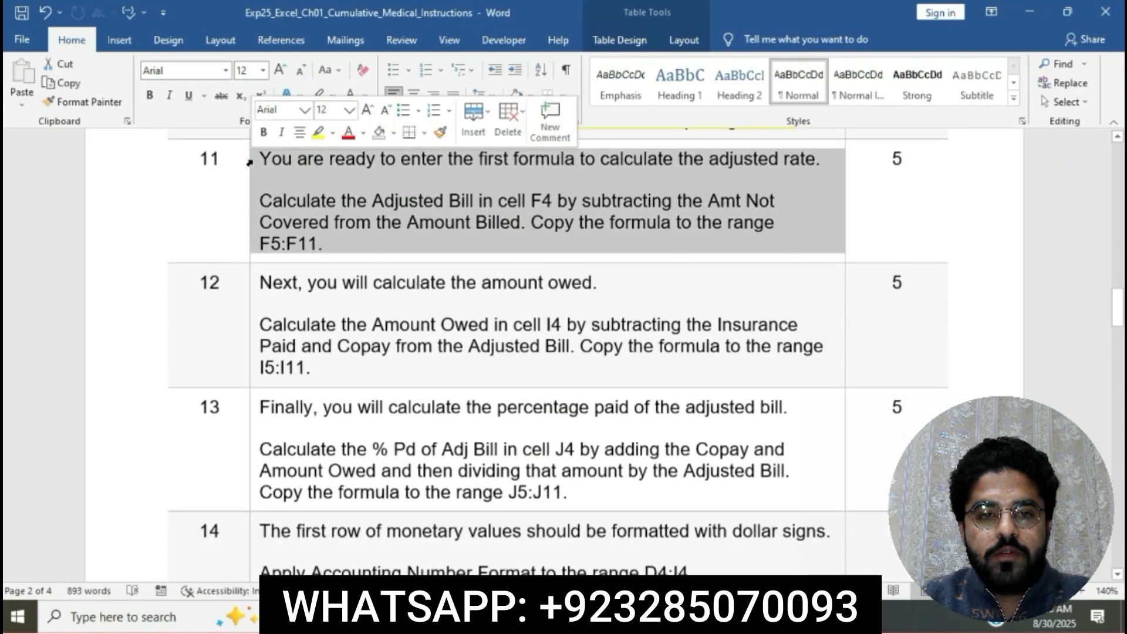
left_click(319, 133)
left_click(346, 179)
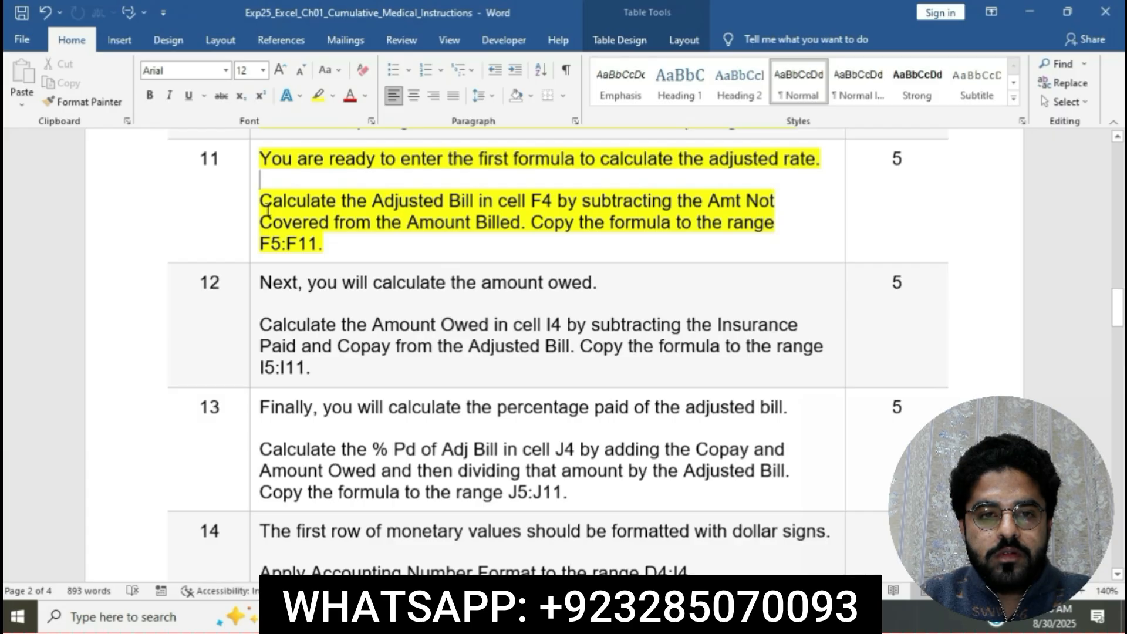
Mark the Adjusted Bill calculation sentence in Word, and enter the formula =D4-E4 in cell F4 of the Excel workbook.
left_click_drag(260, 202, 530, 223)
left_click(616, 616)
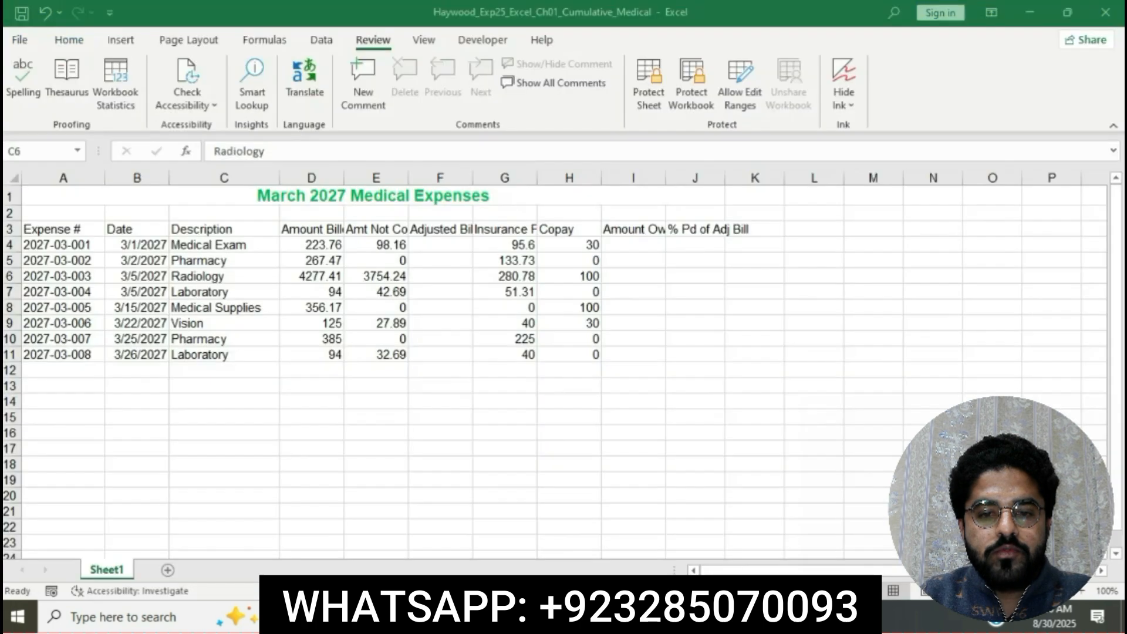
left_click(452, 243)
left_click(452, 243)
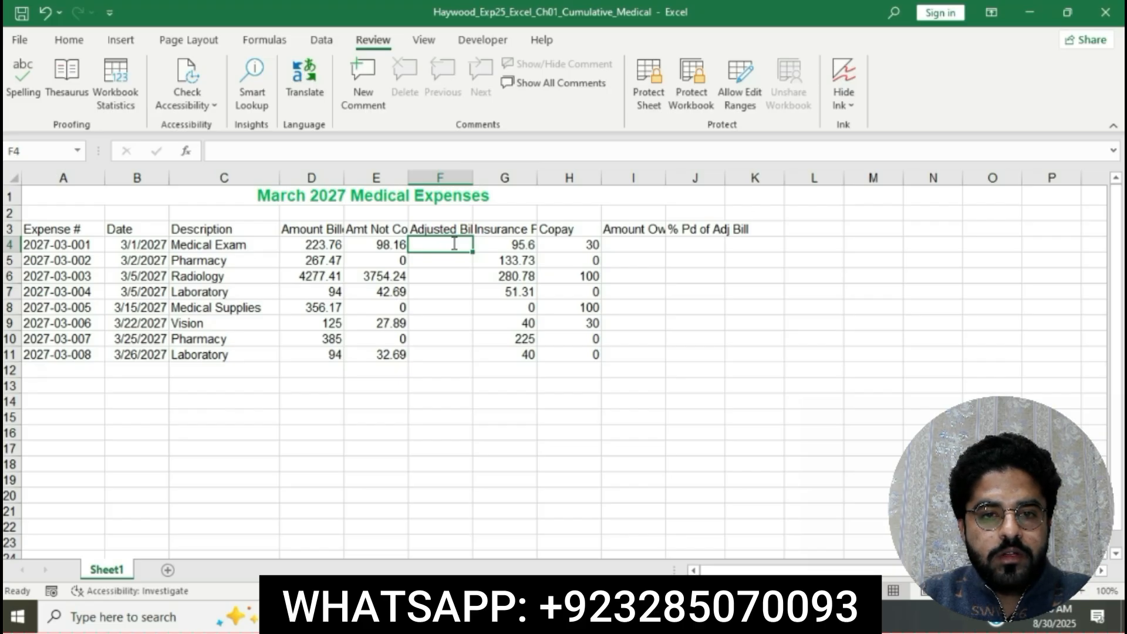
type("=")
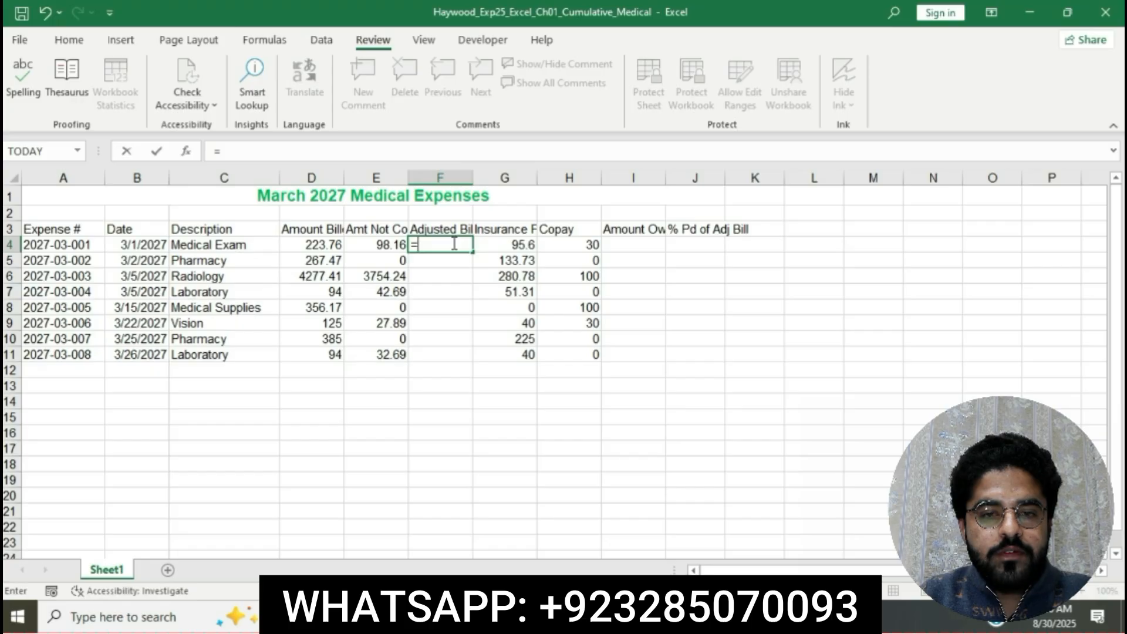
left_click(323, 247)
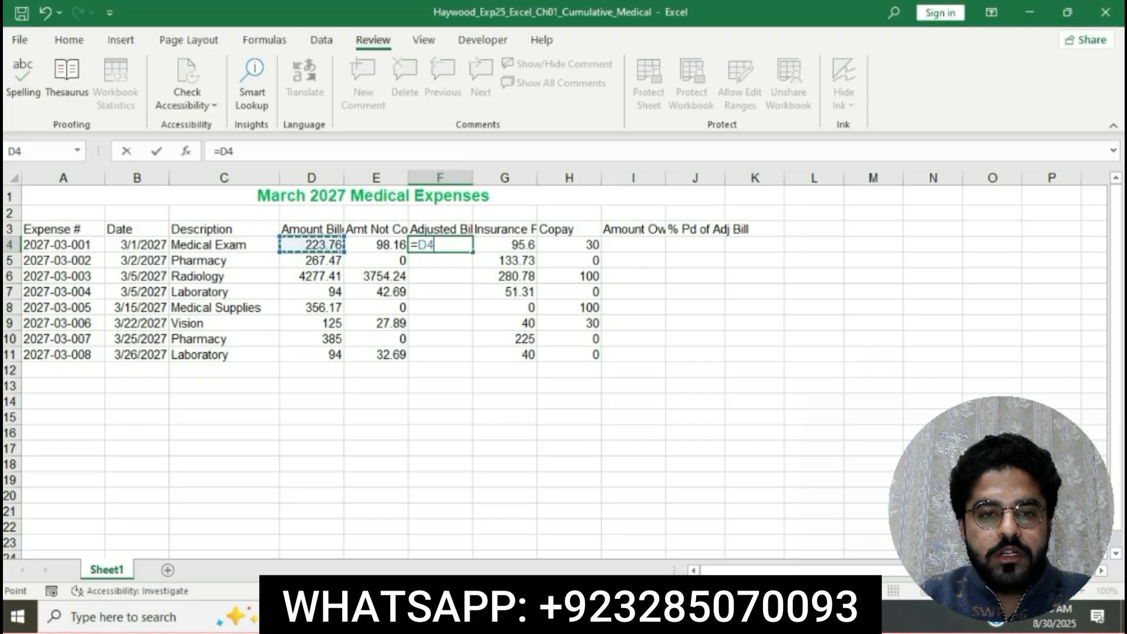
key("alt+Tab")
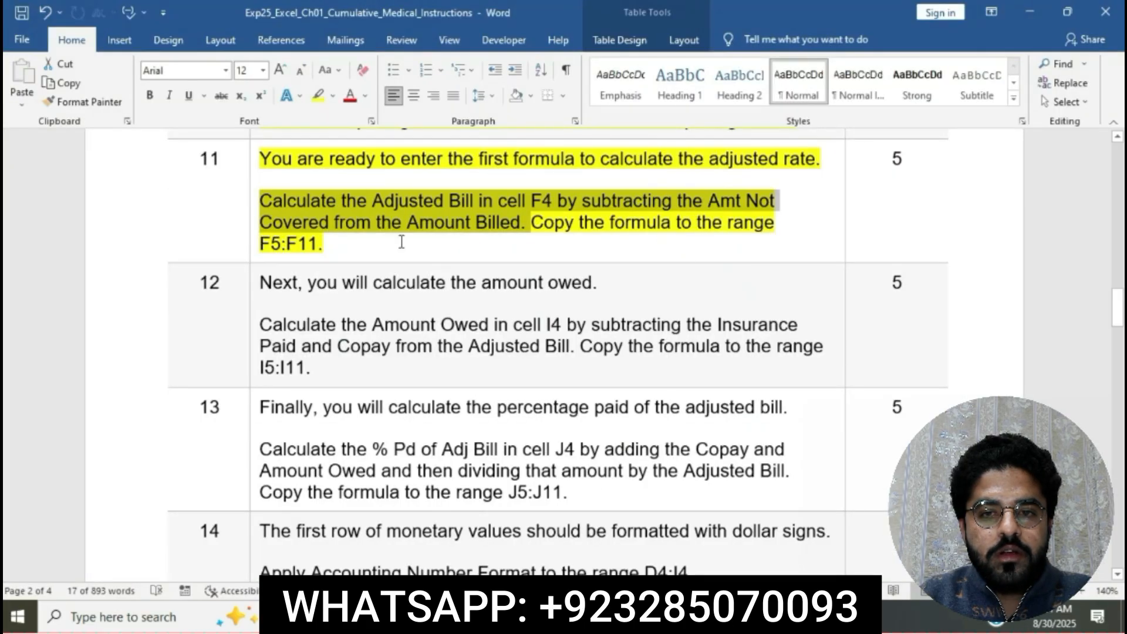
key("alt+Tab")
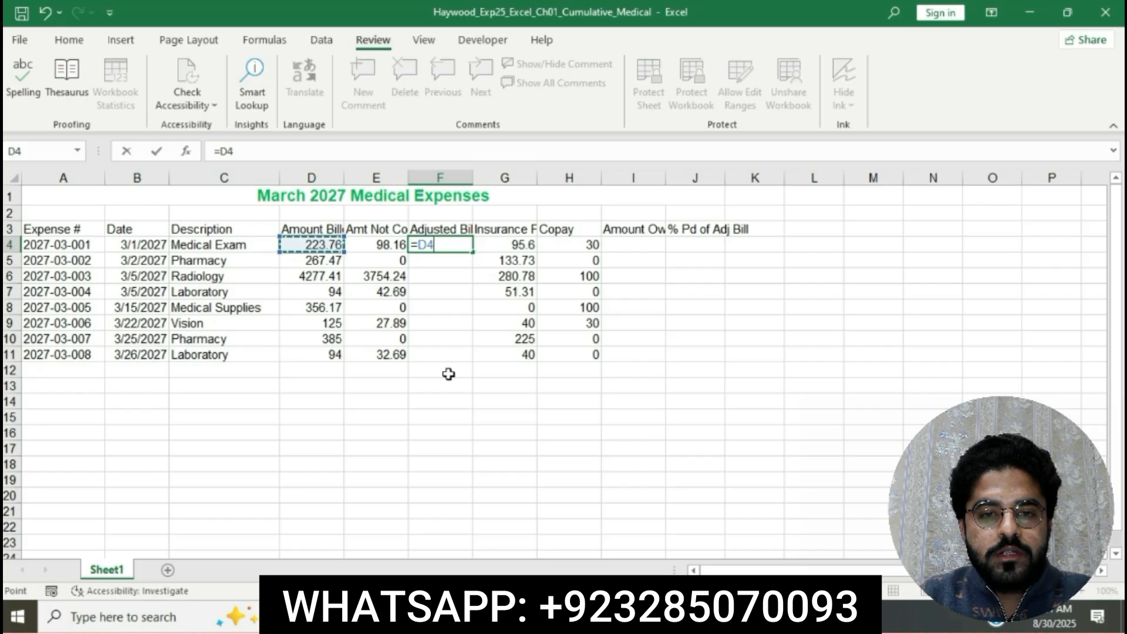
type("-")
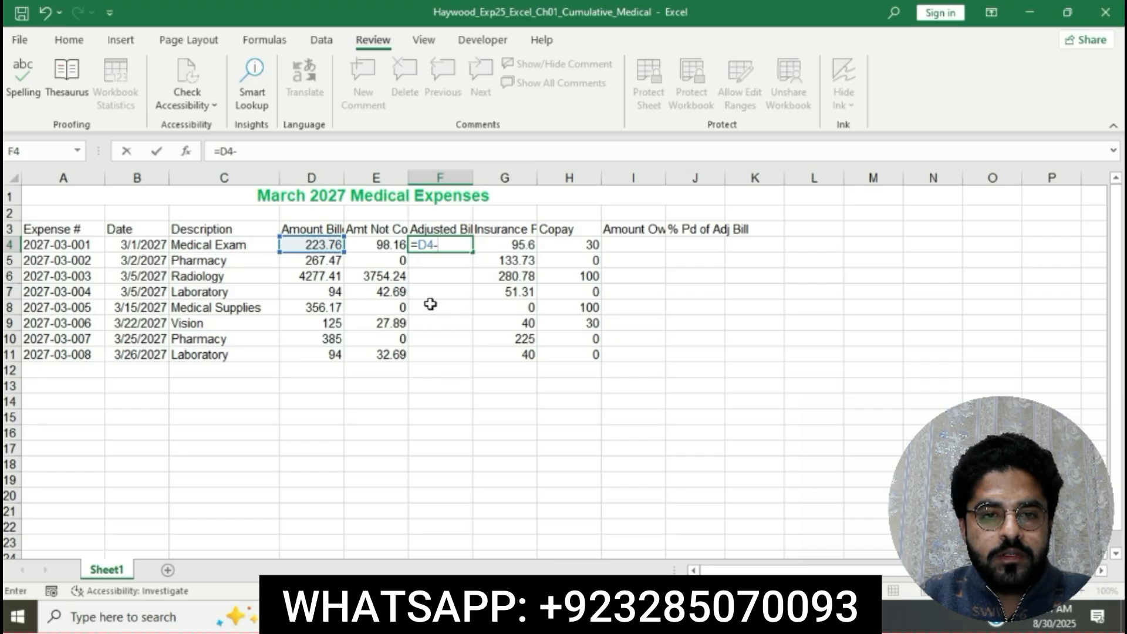
left_click(381, 250)
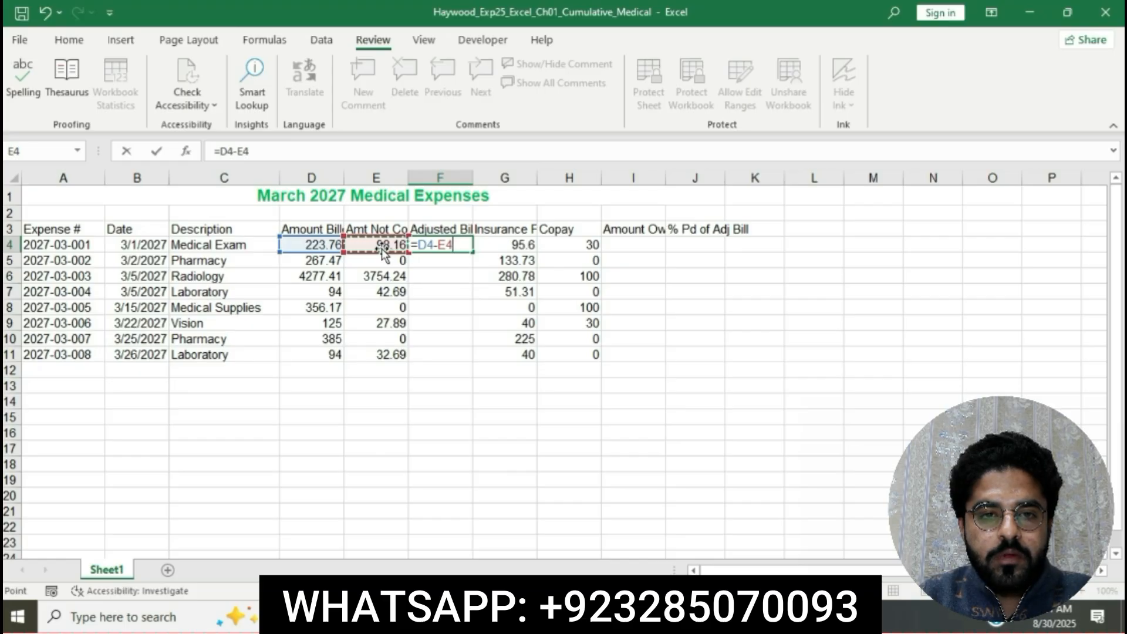
key("Return")
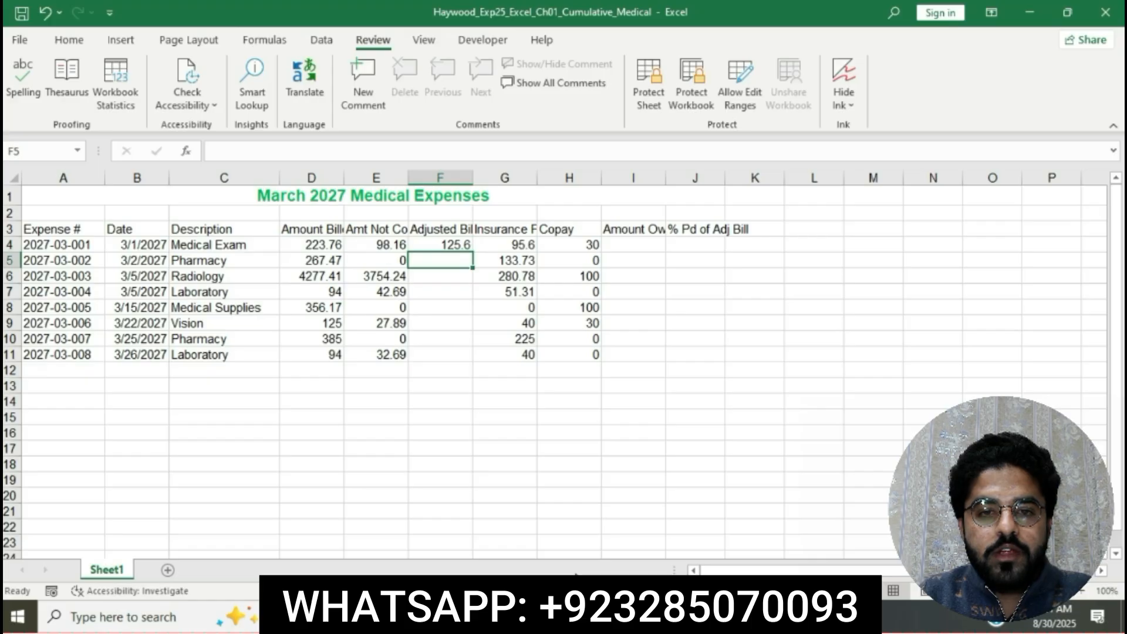
Mark "Copy the formula to the range F5:F11" in Word, and fill the F4 formula down through F11 in the Excel worksheet.
key("alt+Tab")
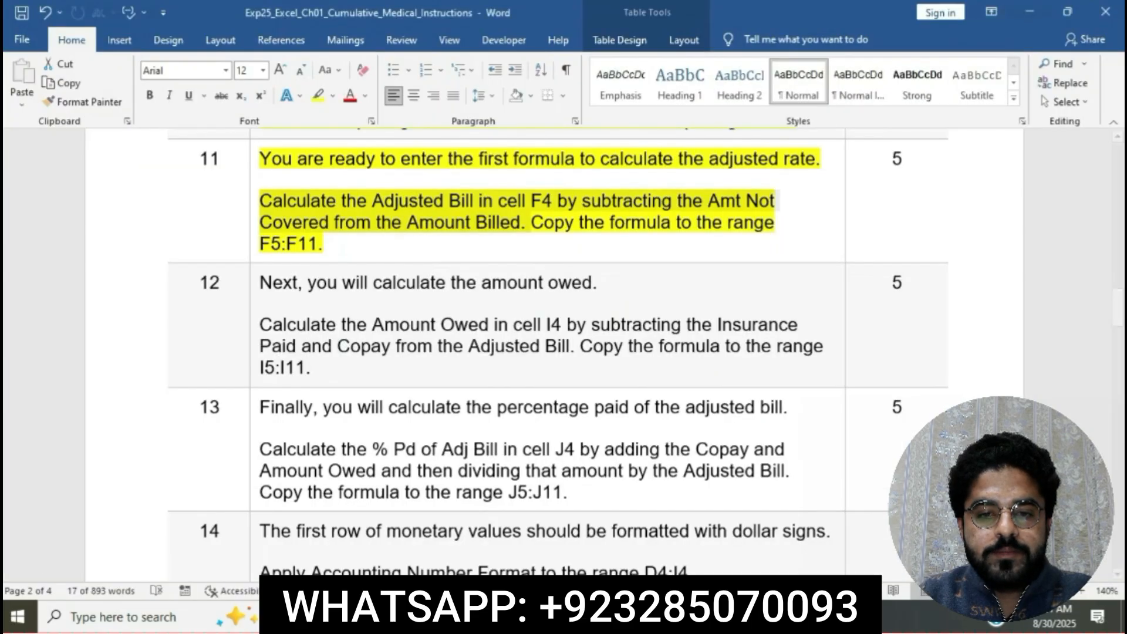
left_click(540, 223, "ctrl")
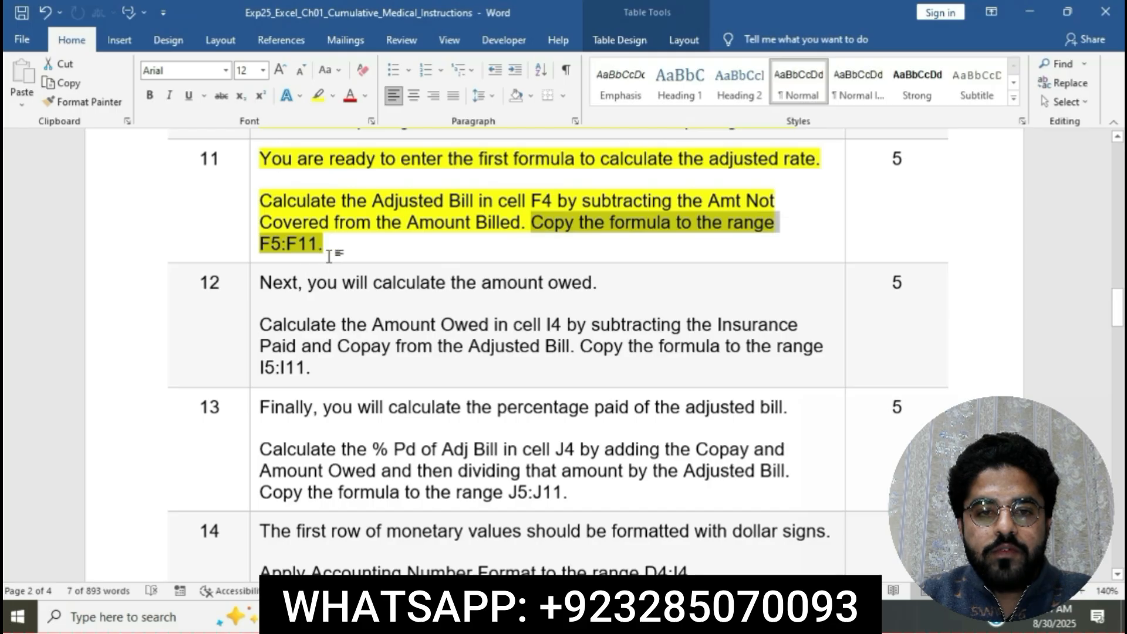
left_click(614, 616)
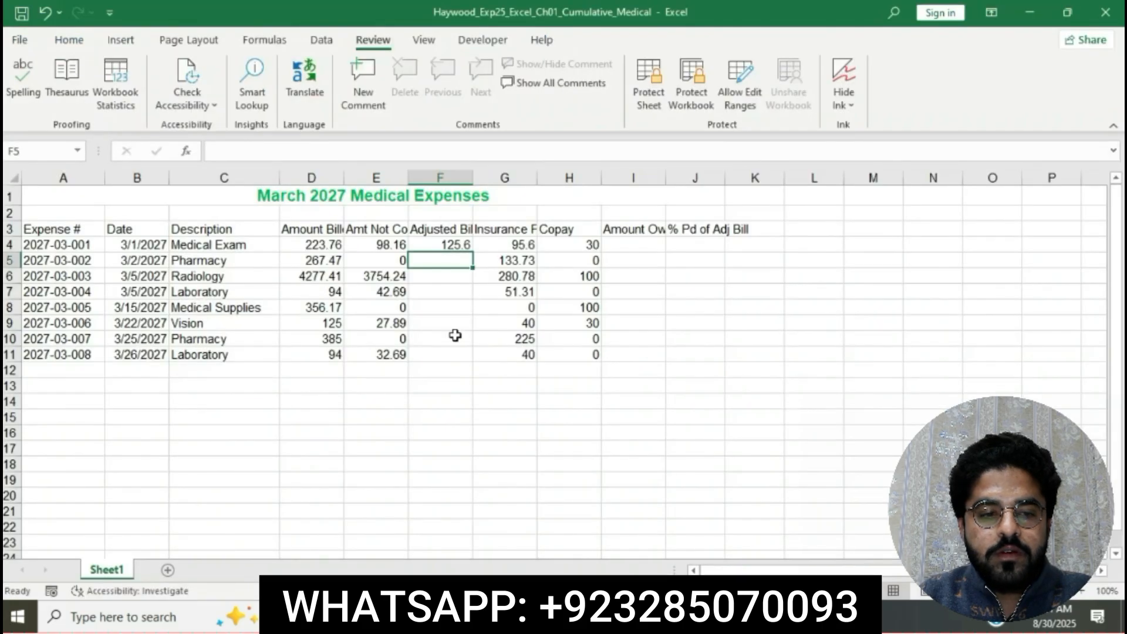
left_click(432, 246)
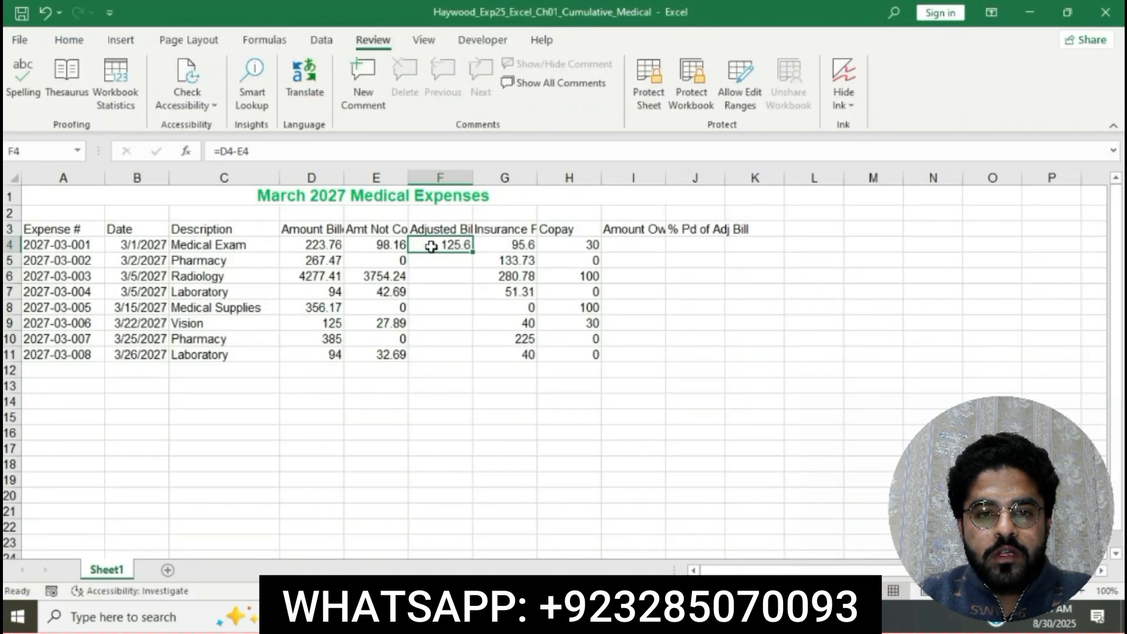
left_click_drag(472, 251, 456, 367)
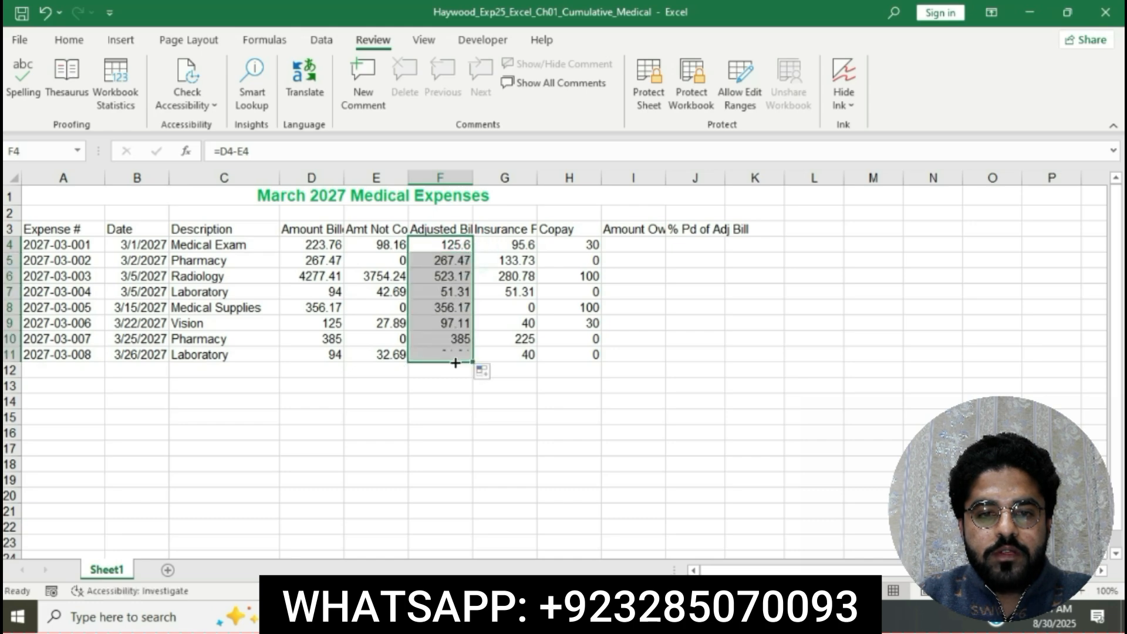
left_click(608, 430)
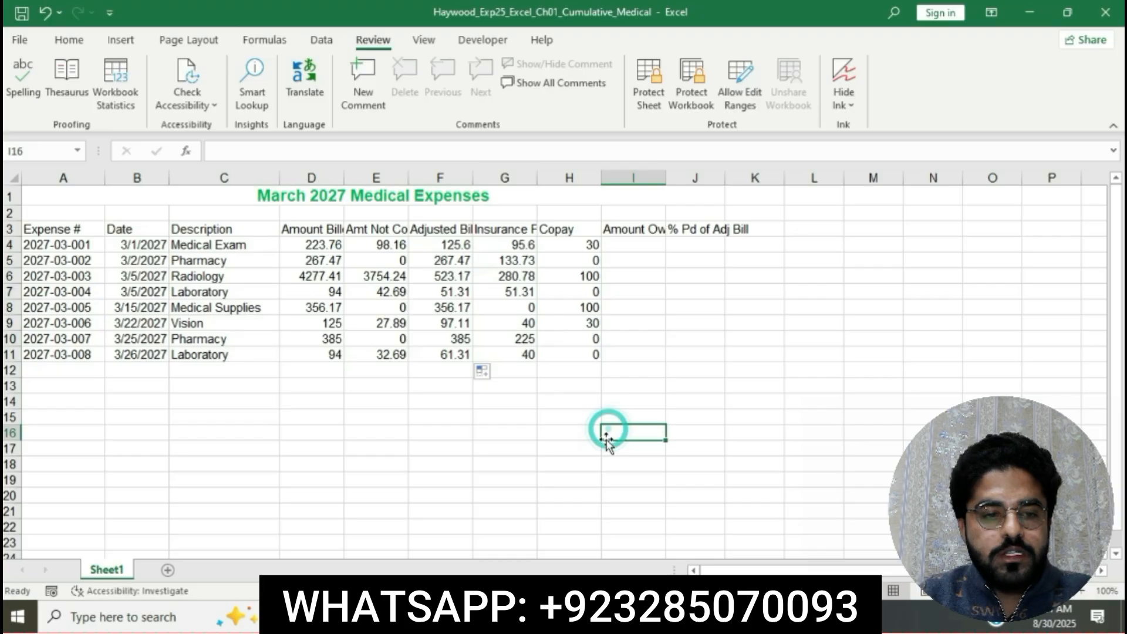
Return to the Word instructions and highlight the step 12 instruction text in yellow.
key("alt+Tab")
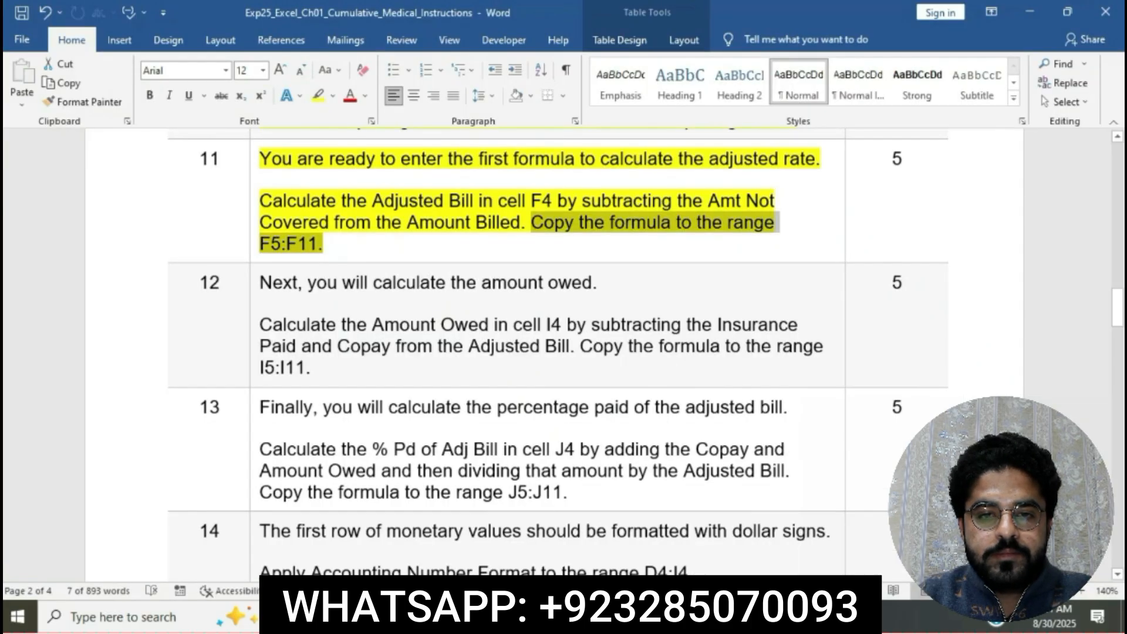
left_click(544, 220)
scroll(541, 218, "down", 2)
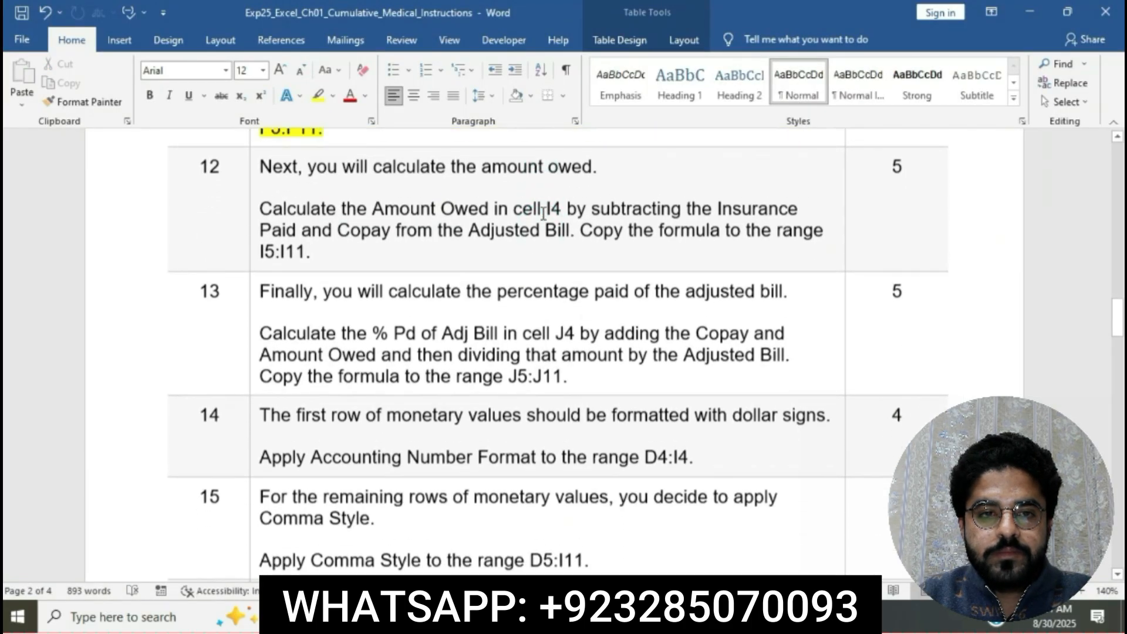
left_click(252, 170)
left_click(251, 171)
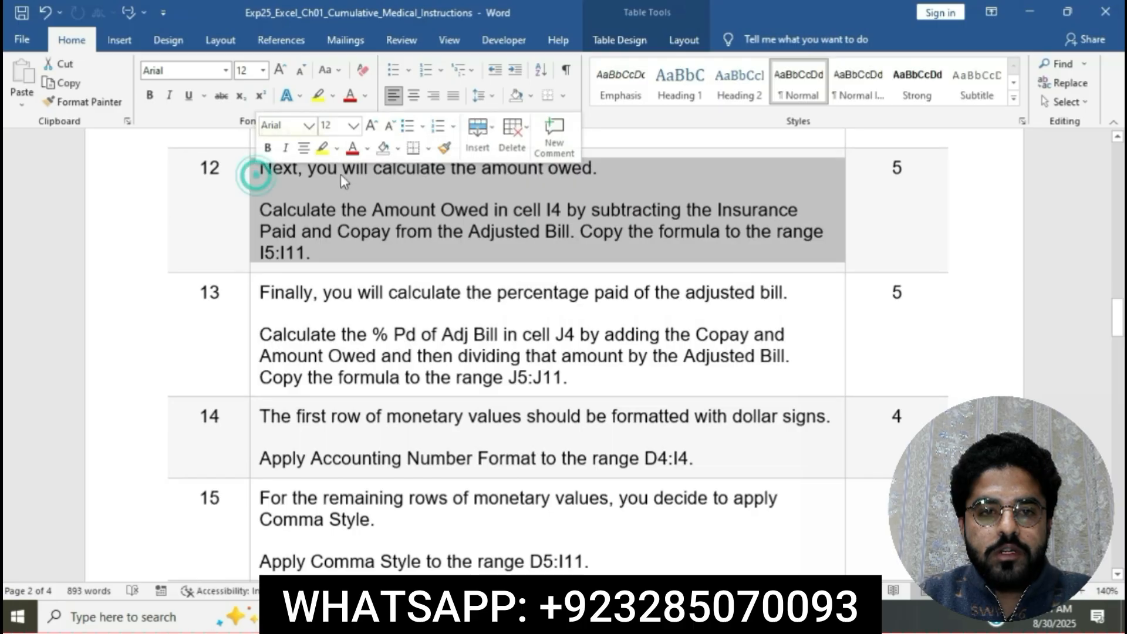
left_click(320, 150)
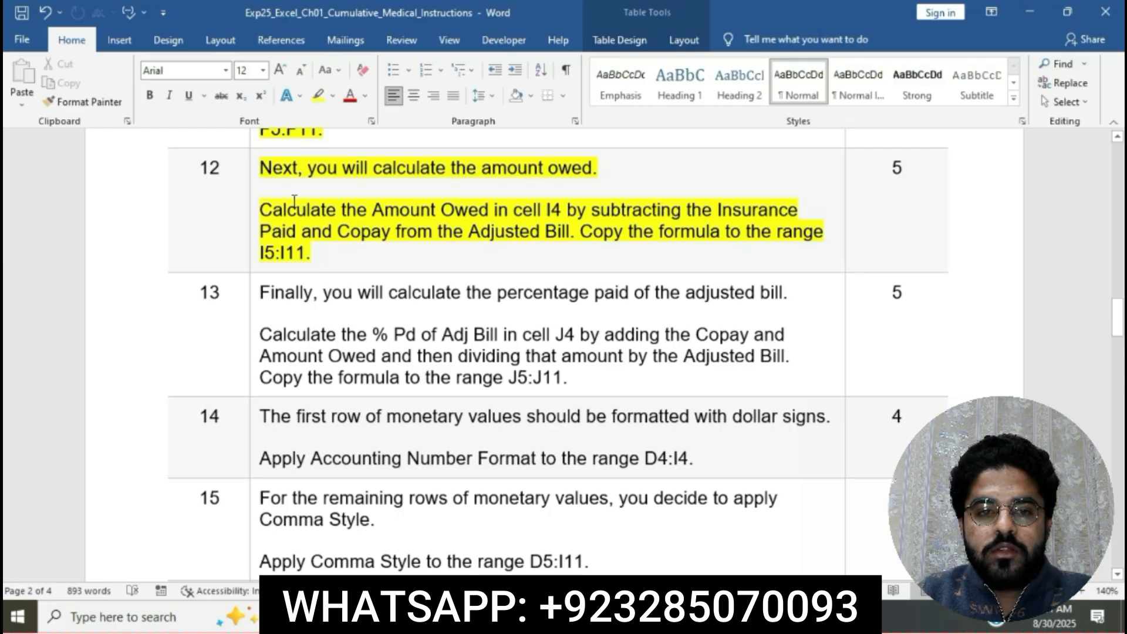
Mark the Amount Owed calculation sentence in Word, and enter the formula =F4-G4-H4 in cell I4 of the Excel workbook.
left_click(263, 211)
left_click_drag(323, 211, 563, 224)
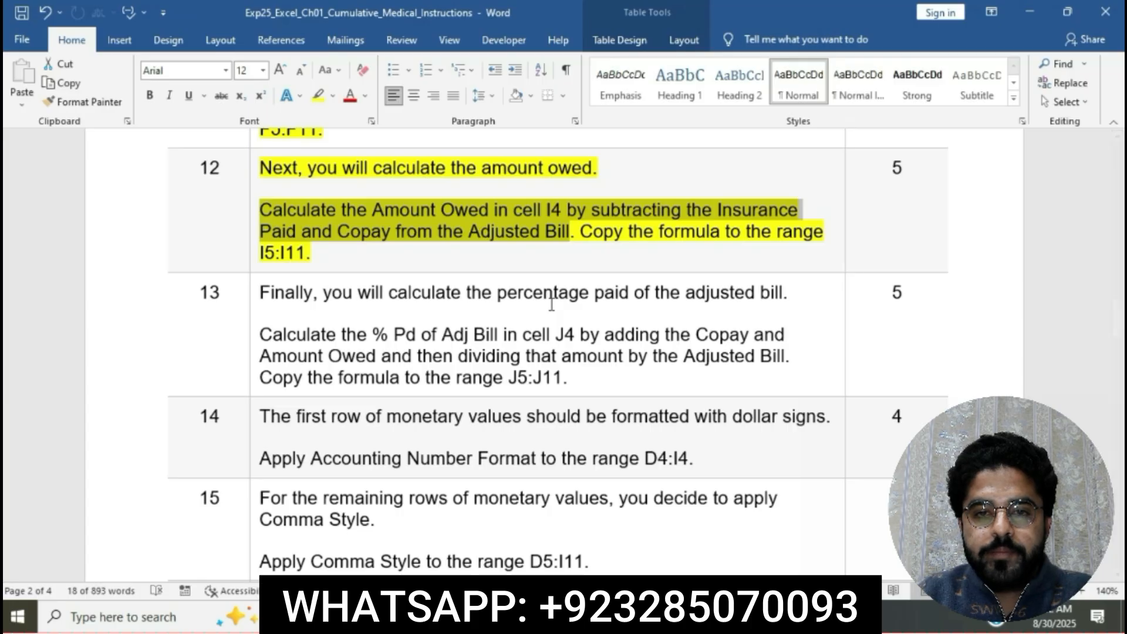
key("alt+Tab")
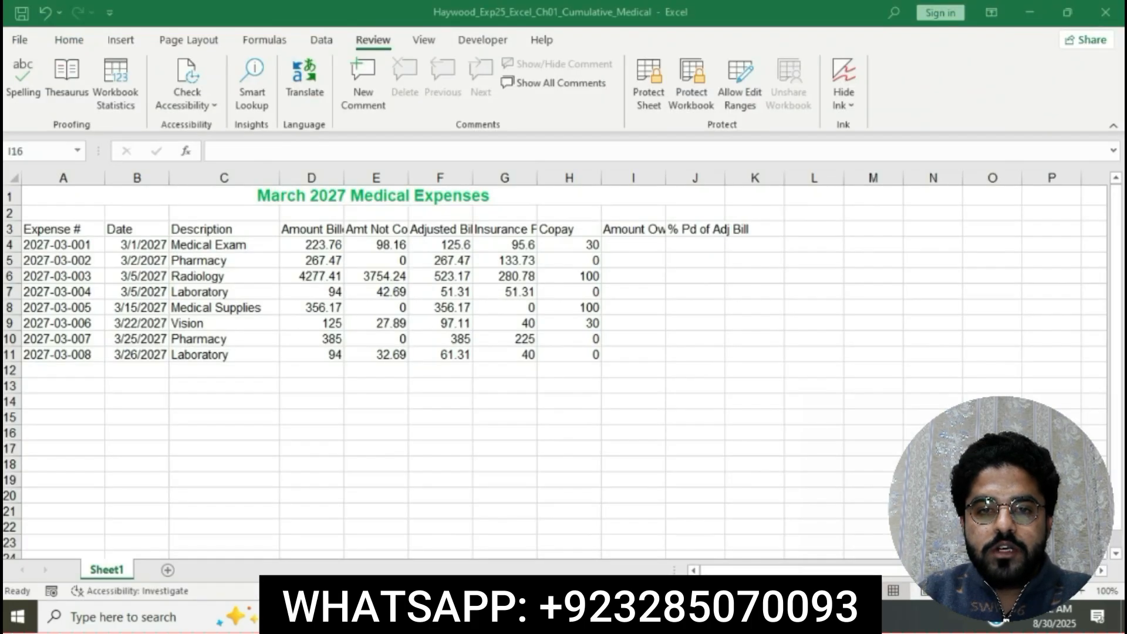
left_click(620, 245)
type("=")
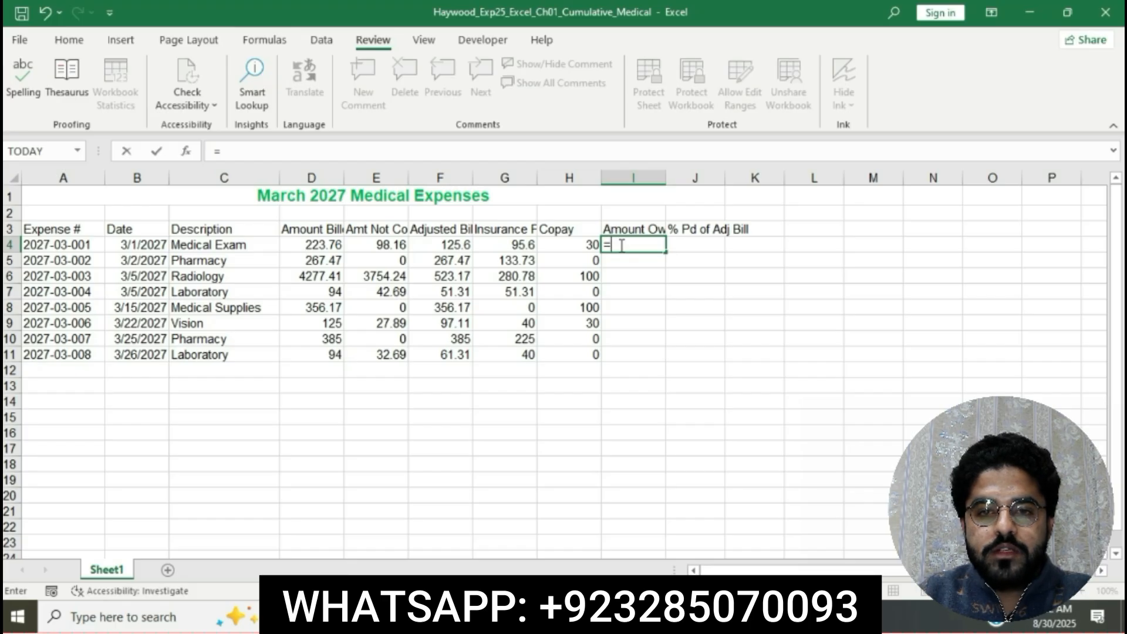
key("alt+Tab")
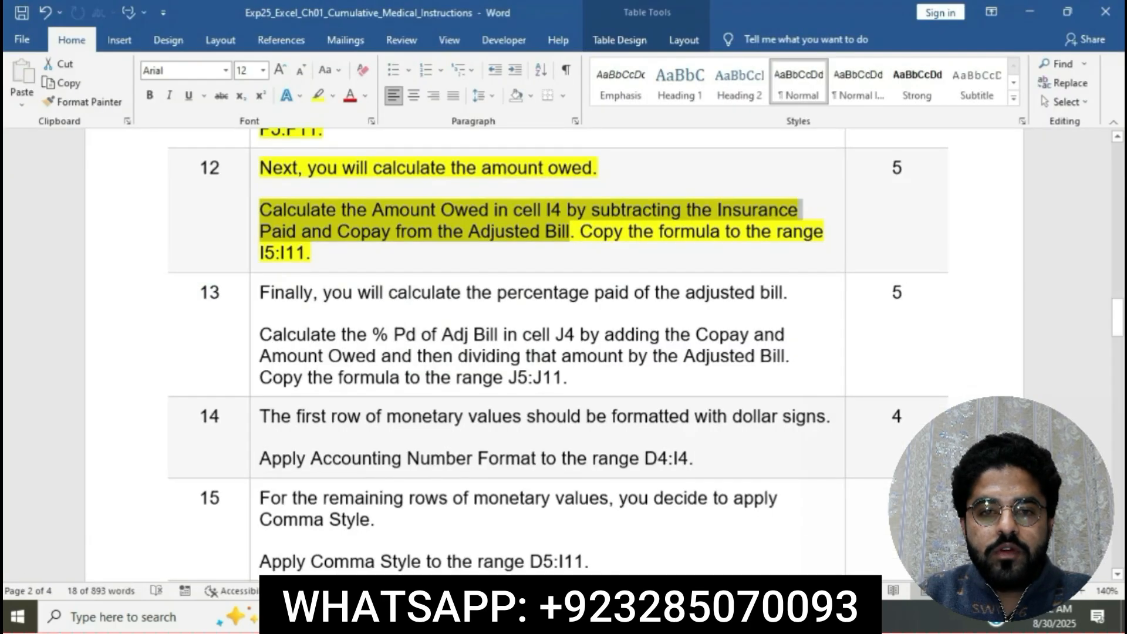
key("alt+Tab")
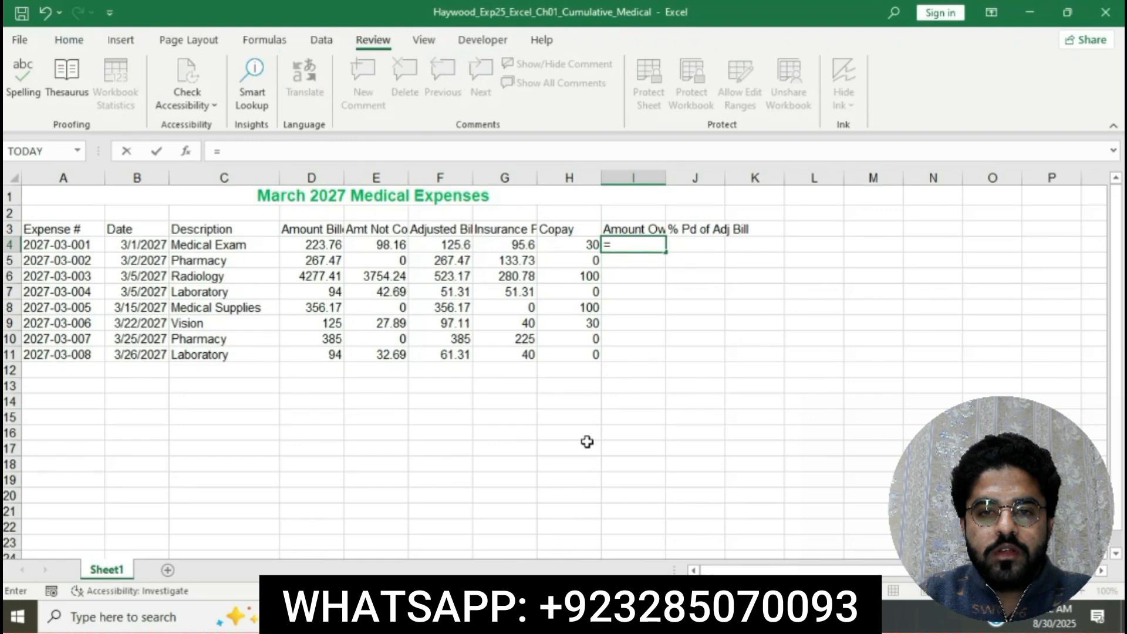
left_click(439, 247)
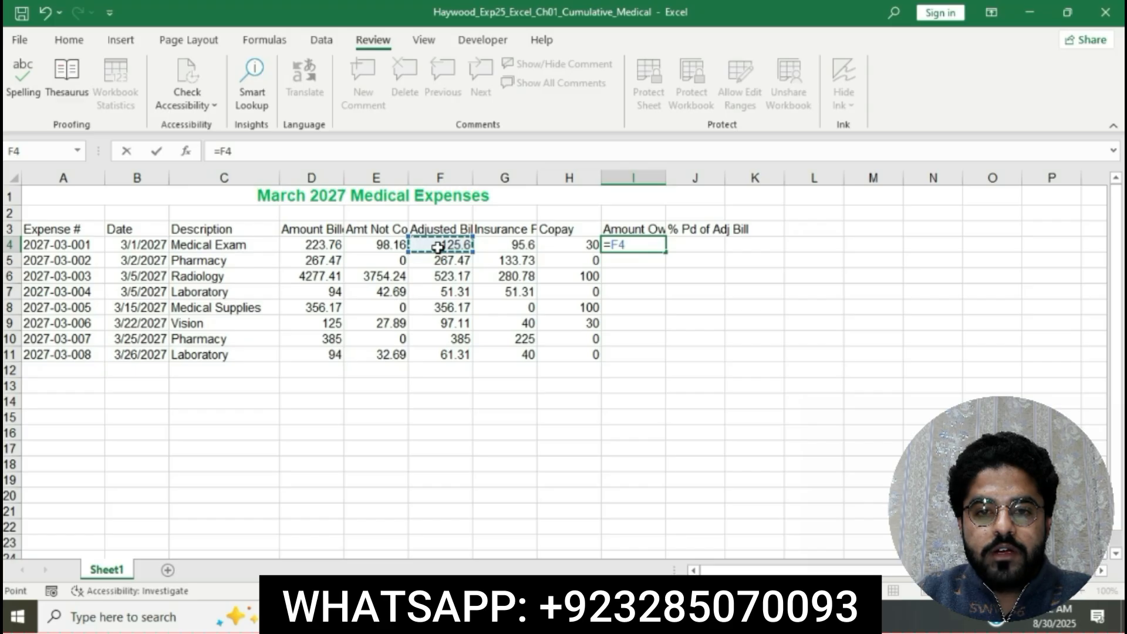
type("-")
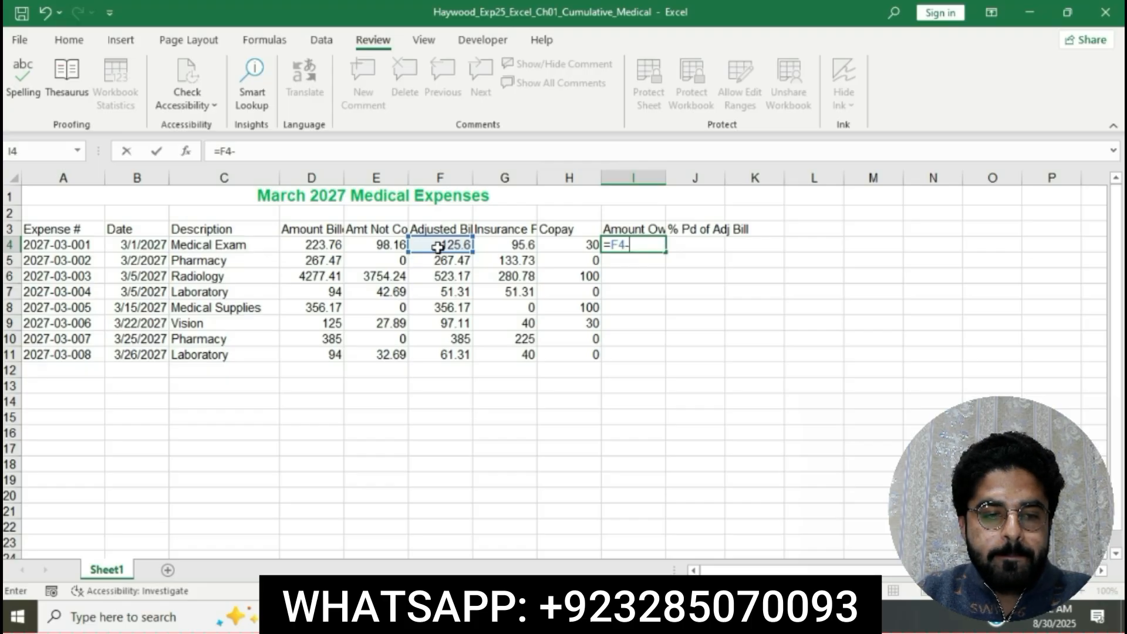
left_click(506, 244)
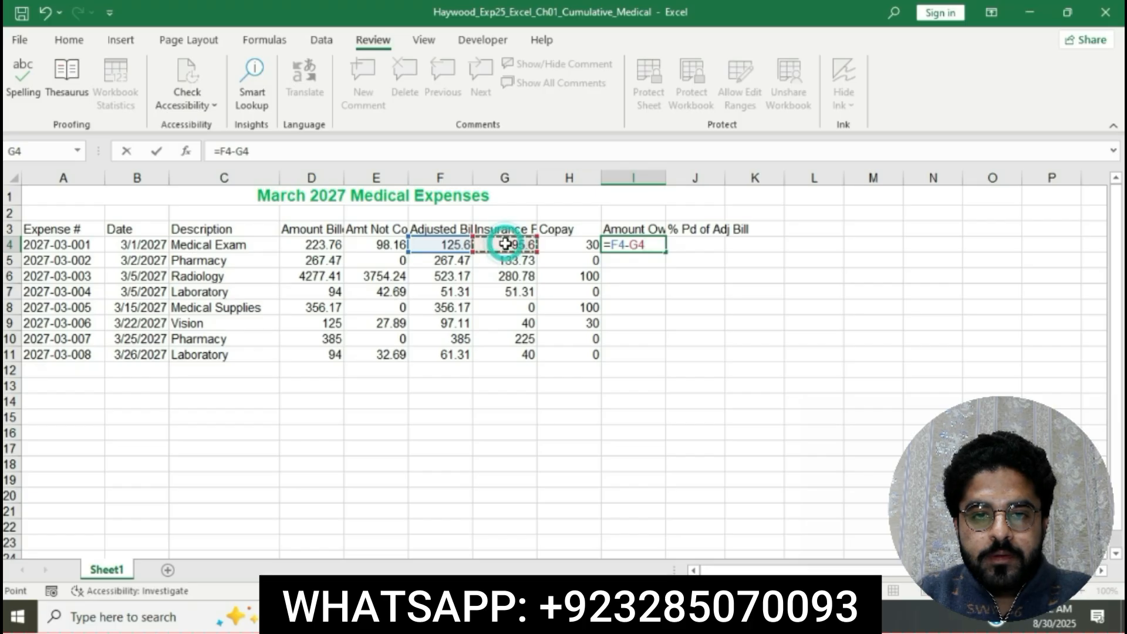
type("-")
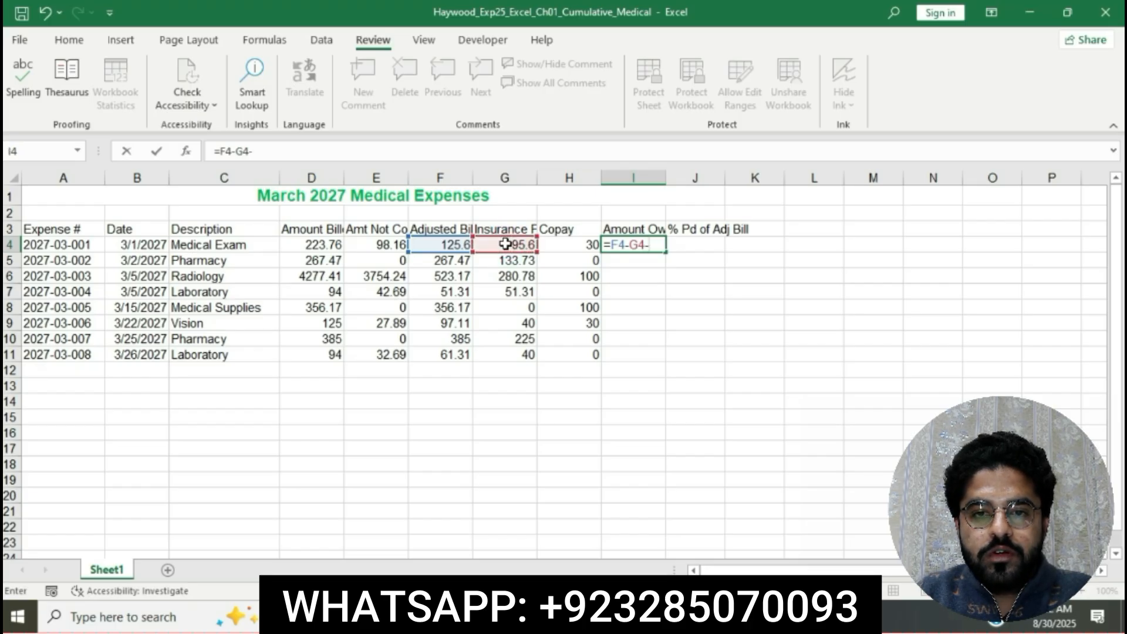
left_click(588, 243)
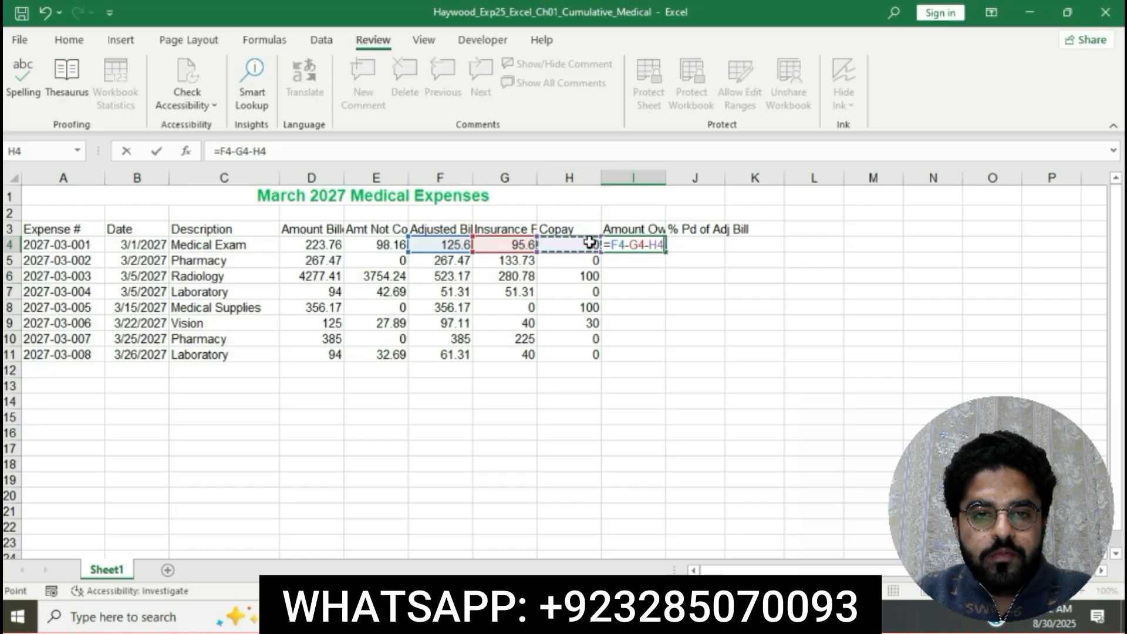
key("Return")
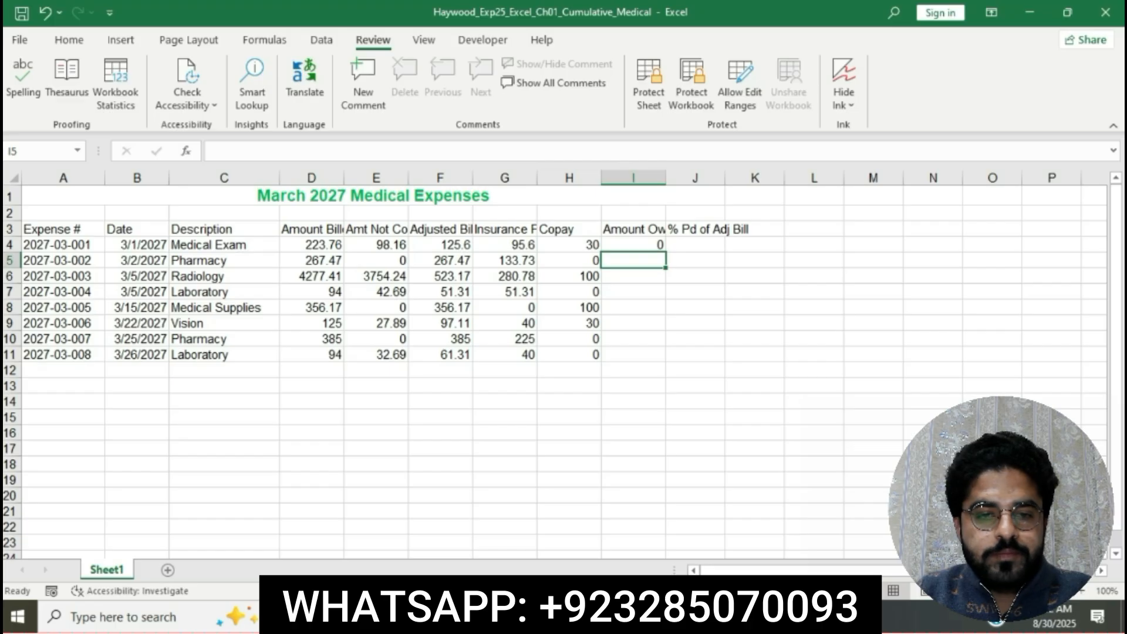
Mark "Copy the formula to the range I5:I11" in Word, and fill the I4 formula down through I11 in the Excel worksheet.
key("alt+Tab")
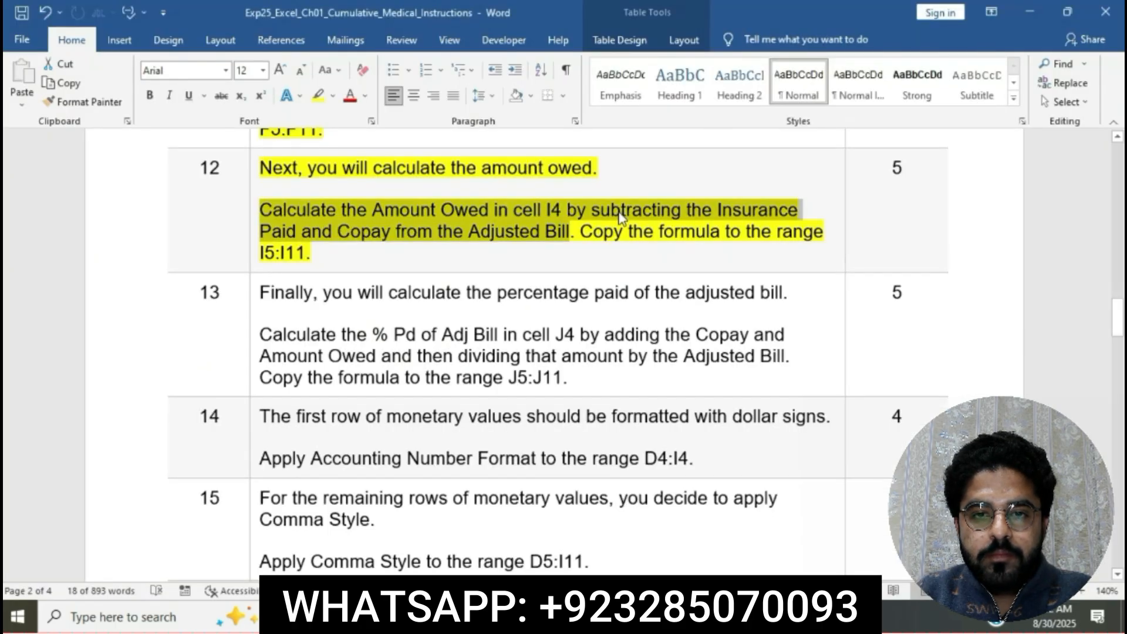
left_click(620, 216)
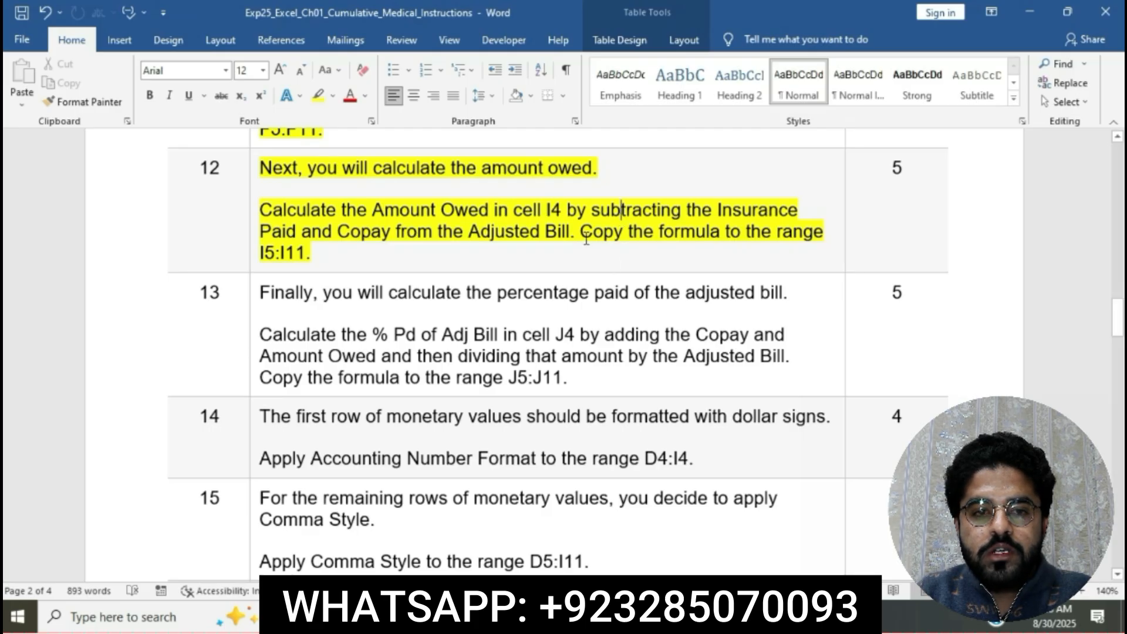
left_click_drag(583, 232, 652, 363)
key("ctrl+c")
key("alt+Tab")
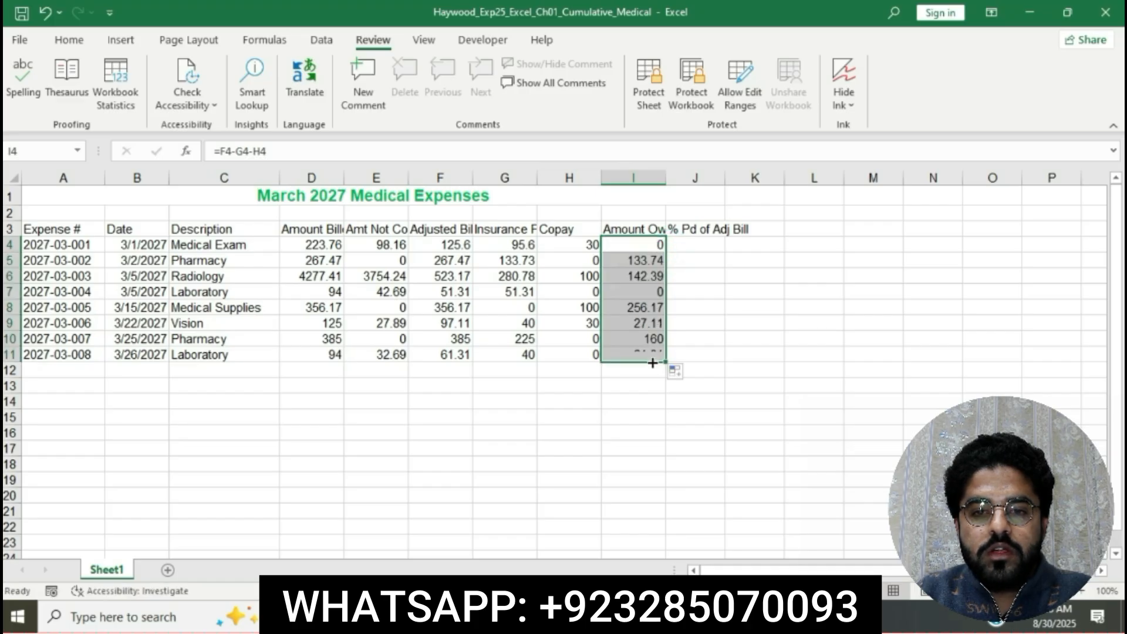
left_click(791, 334)
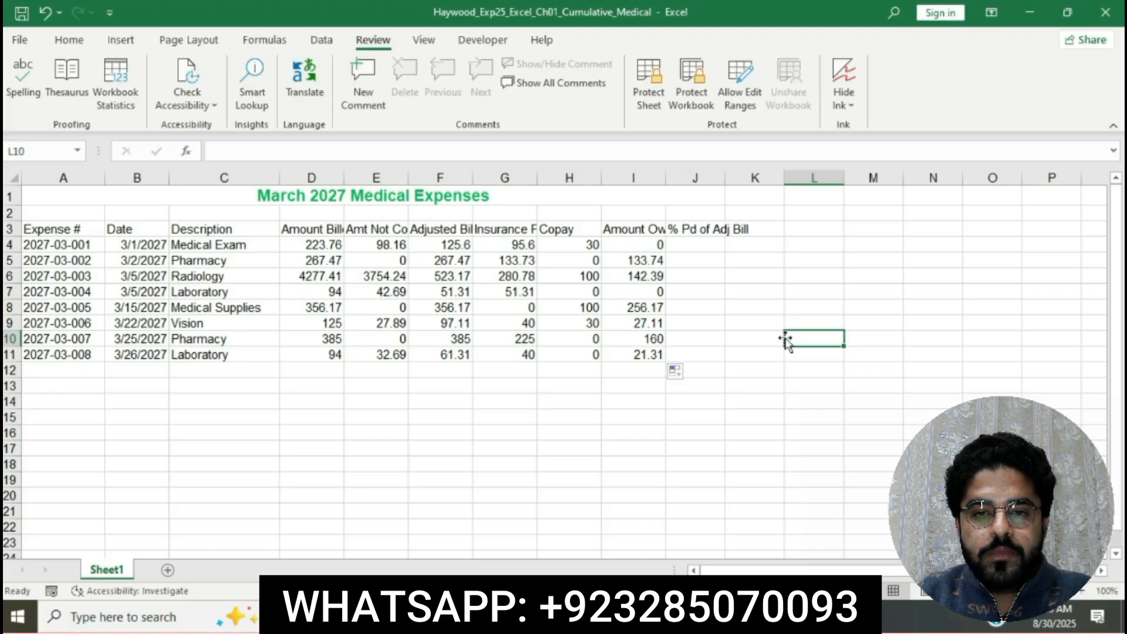
Return to the Word instructions and highlight the step 13 instruction text in yellow.
left_click(499, 616)
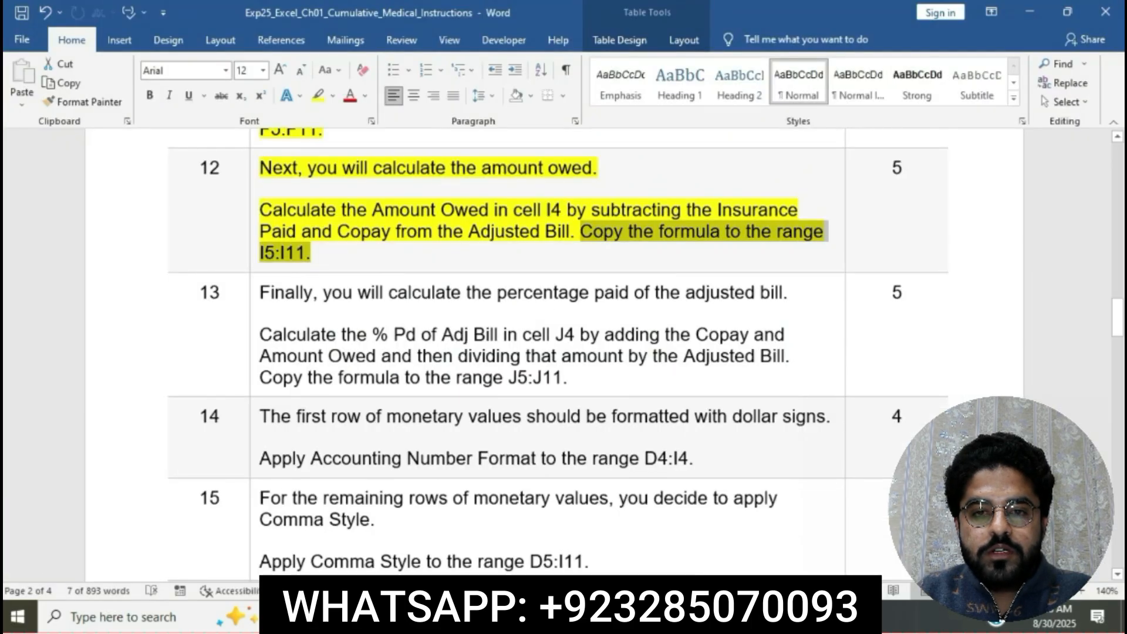
left_click(558, 291)
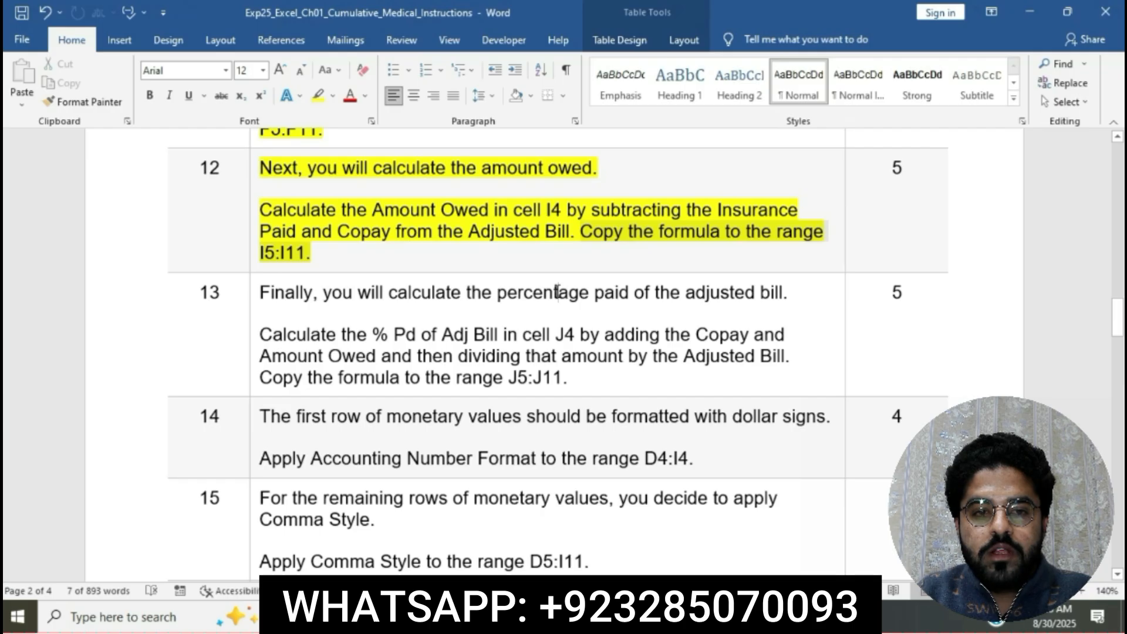
scroll(557, 292, "down", 3)
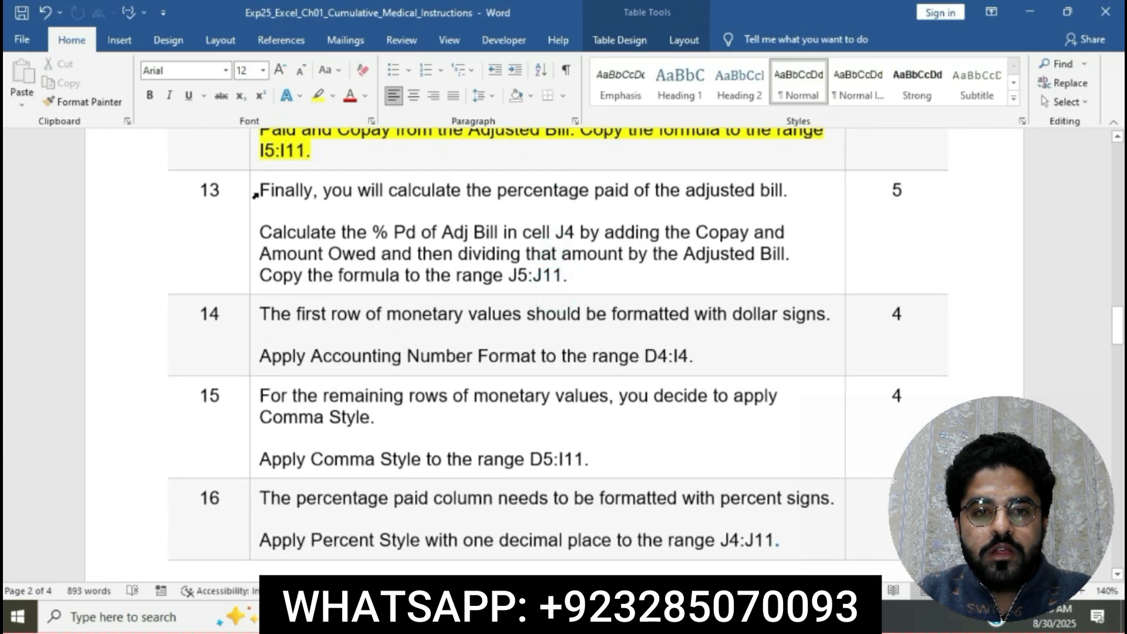
left_click(256, 195)
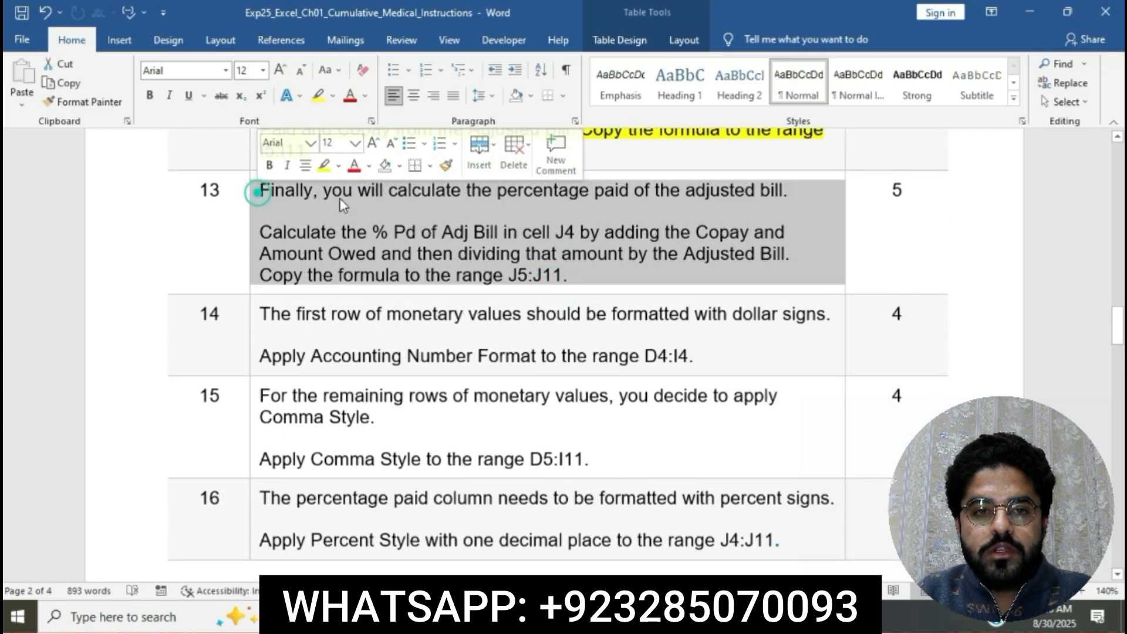
left_click(323, 165)
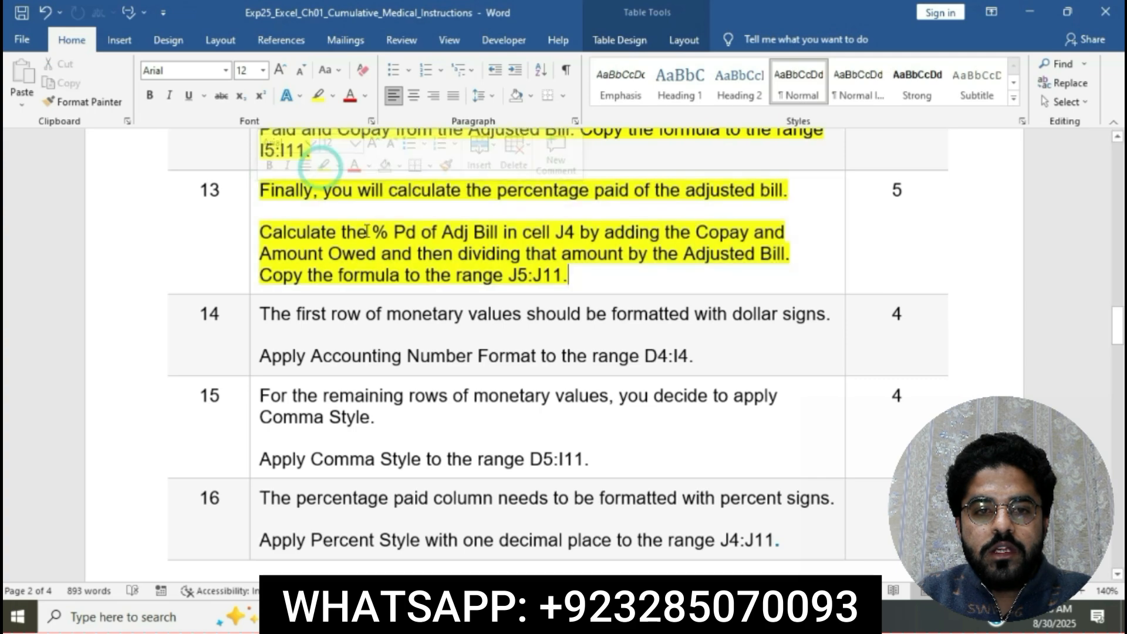
Mark the % Pd of Adj Bill calculation sentence in Word, and enter the formula =(H4+I4)/F4 in cell J4 of the Excel workbook.
left_click(368, 232)
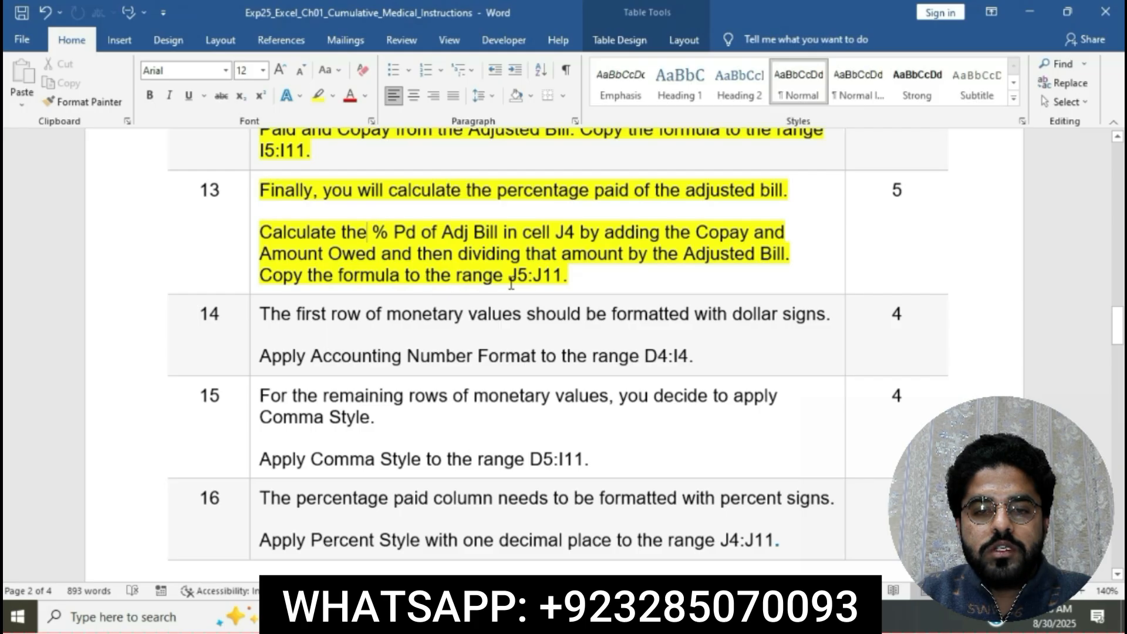
left_click(260, 228)
left_click_drag(296, 229, 794, 253)
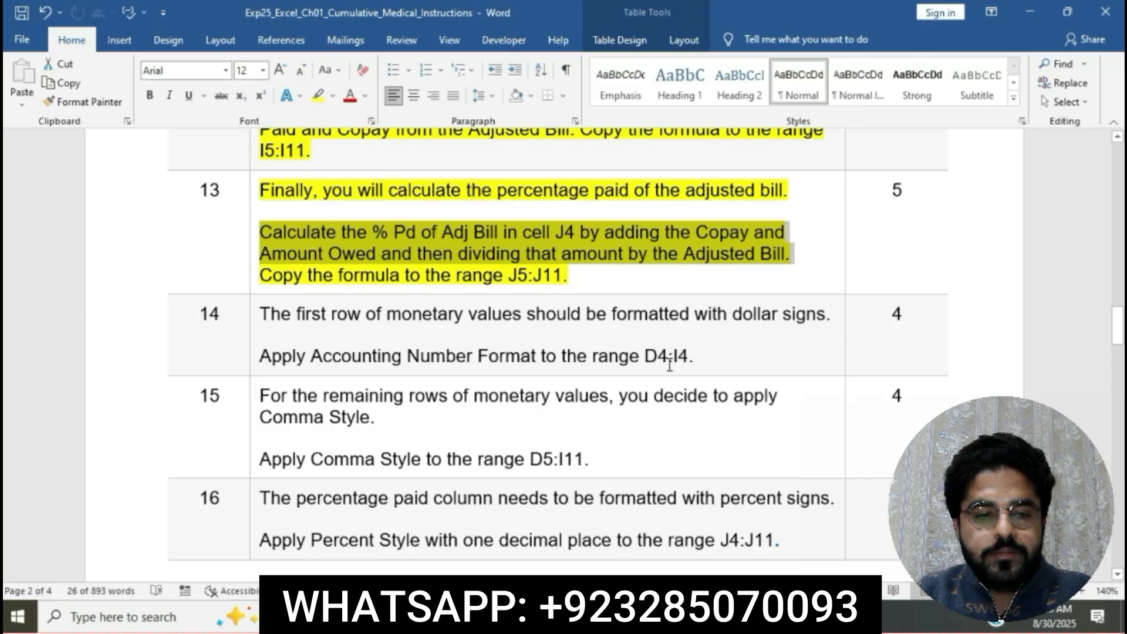
left_click(618, 616)
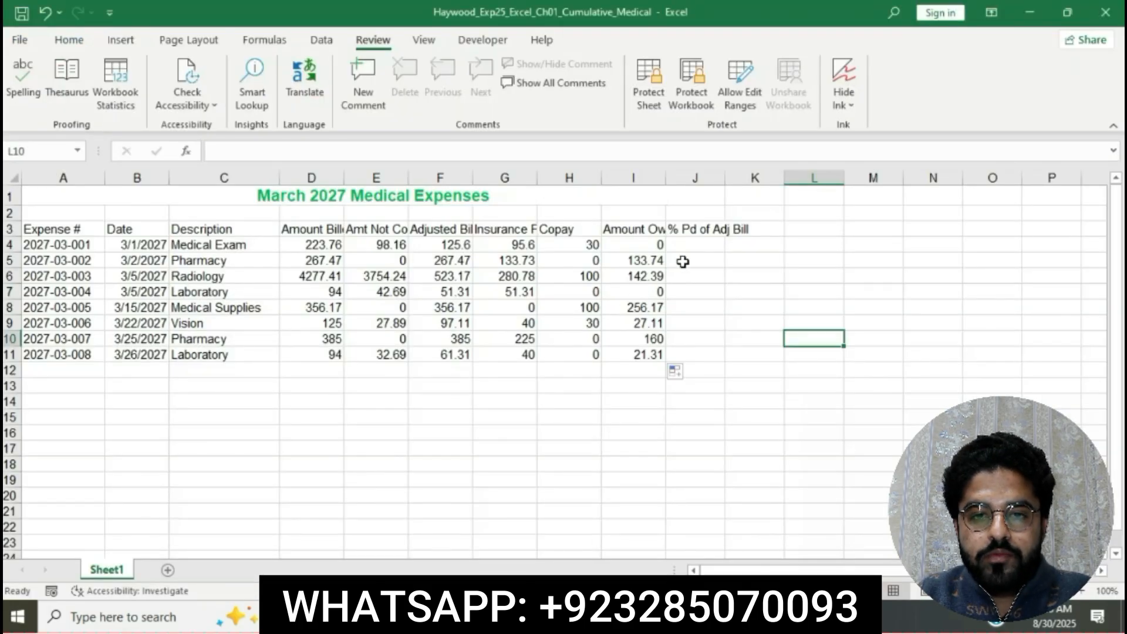
left_click(692, 244)
type("=")
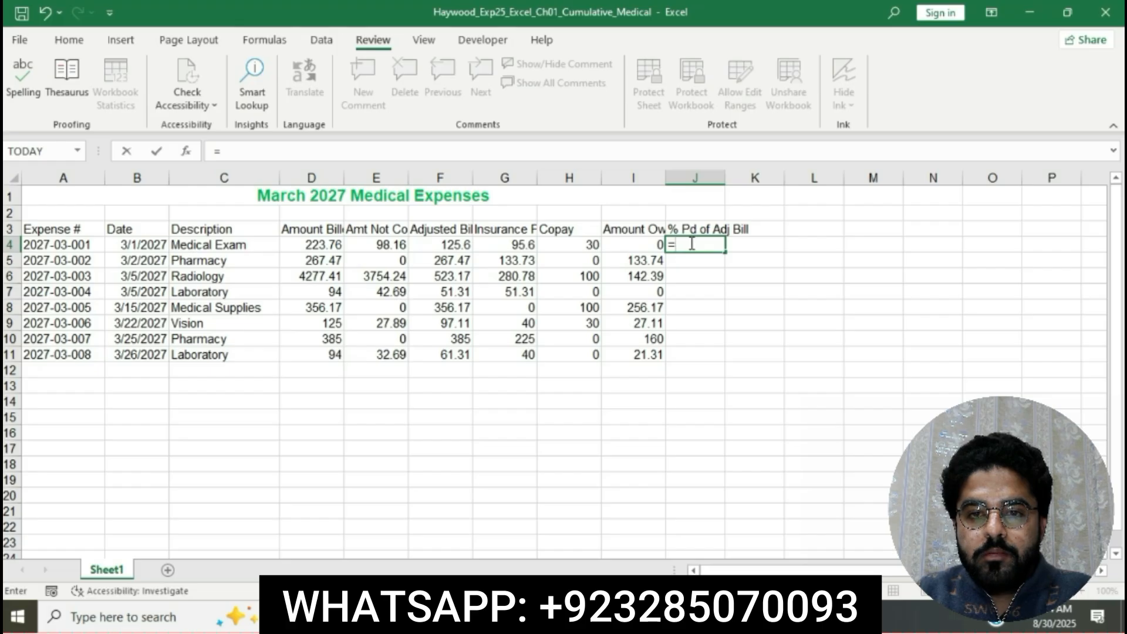
type("(")
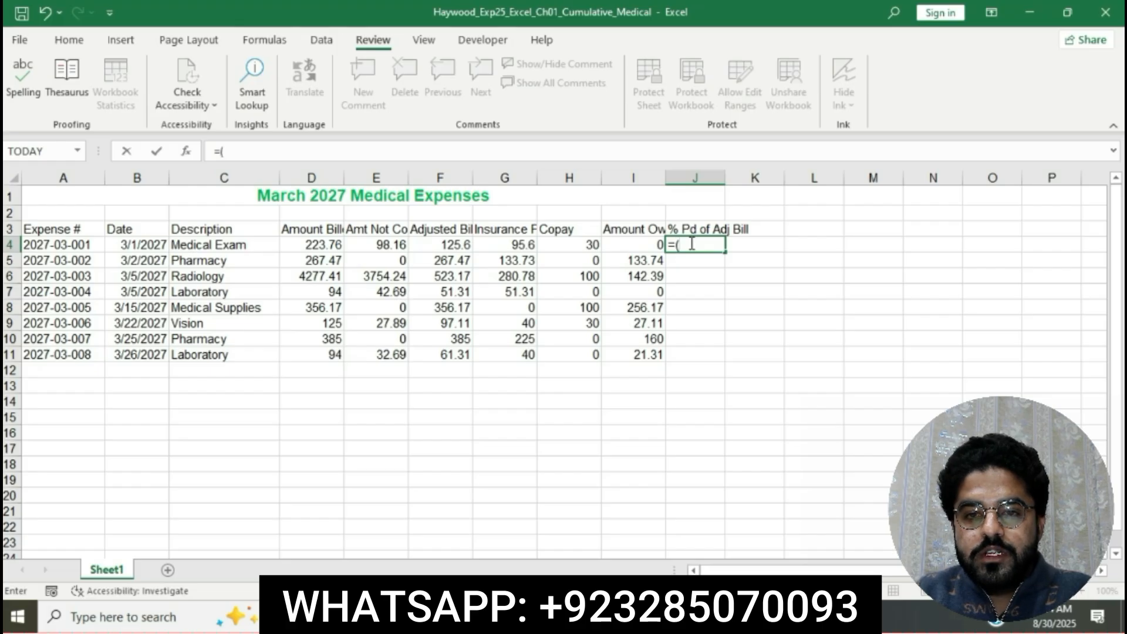
left_click(586, 244)
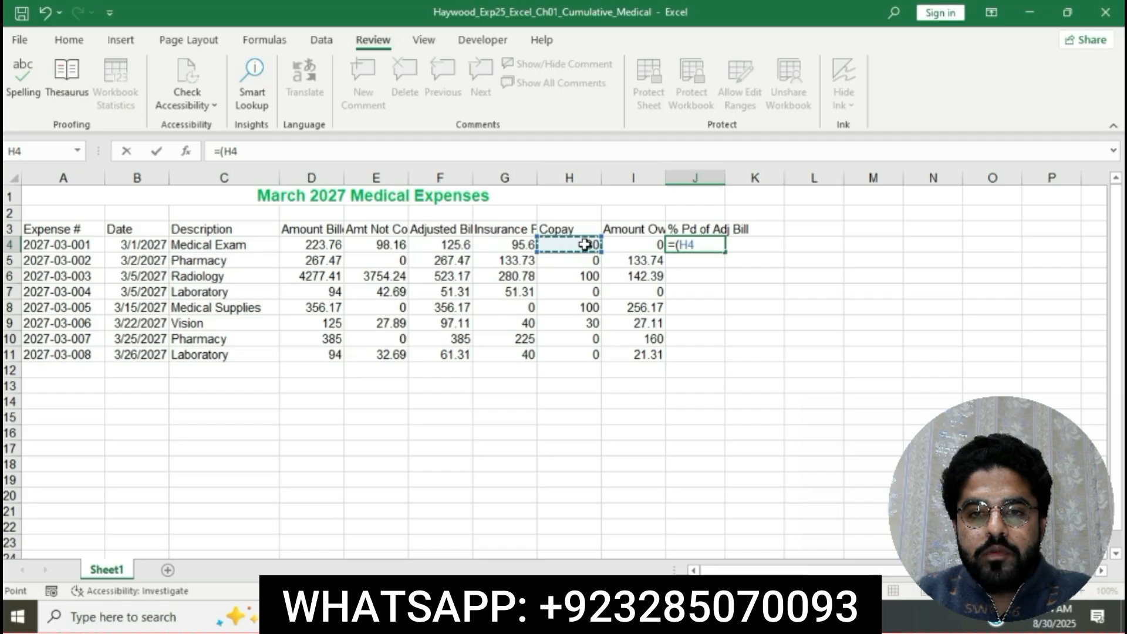
type("+")
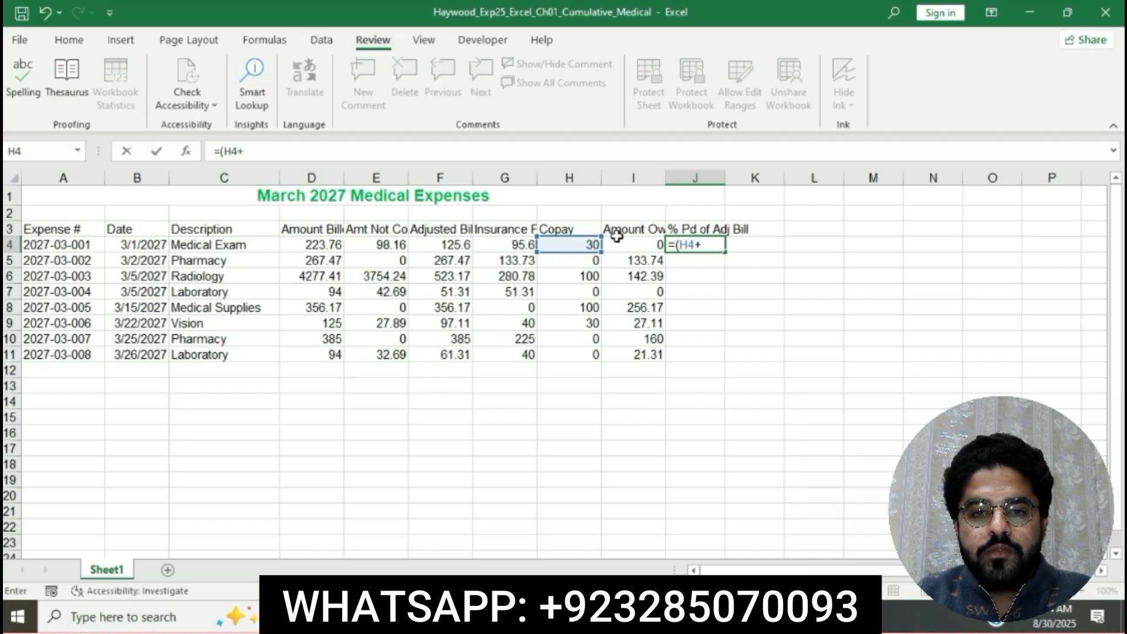
left_click(633, 244)
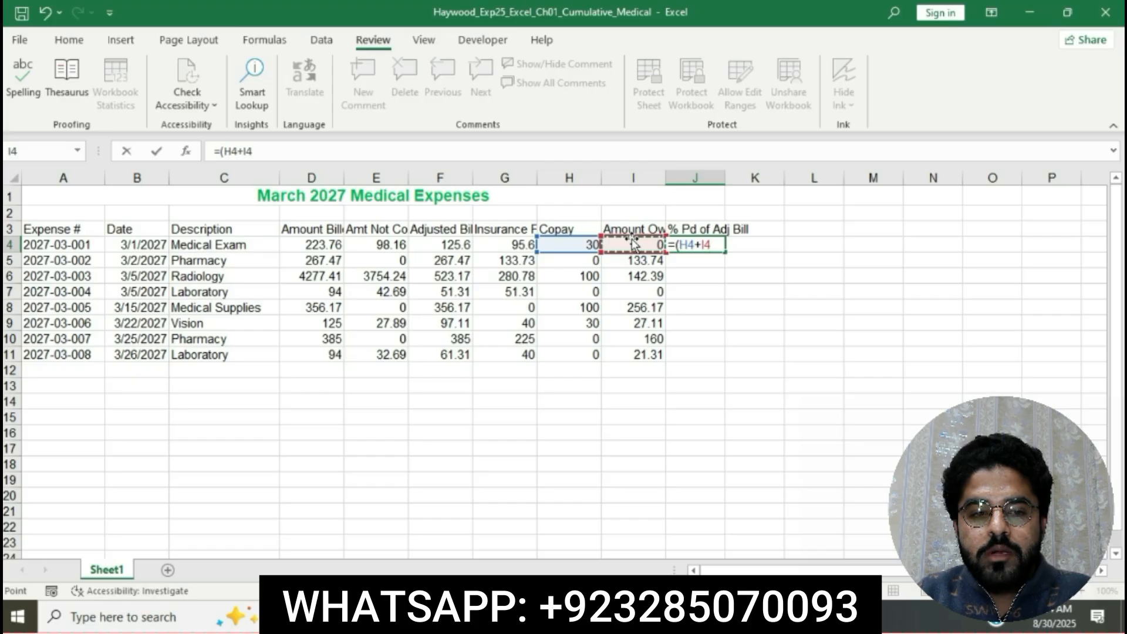
type(")")
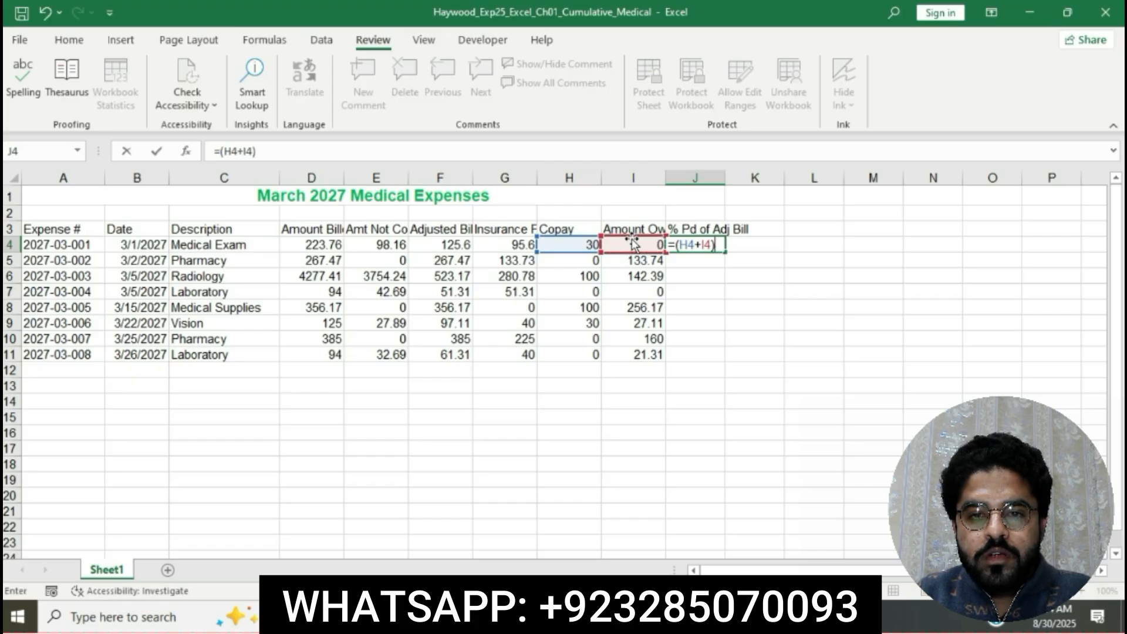
type("/")
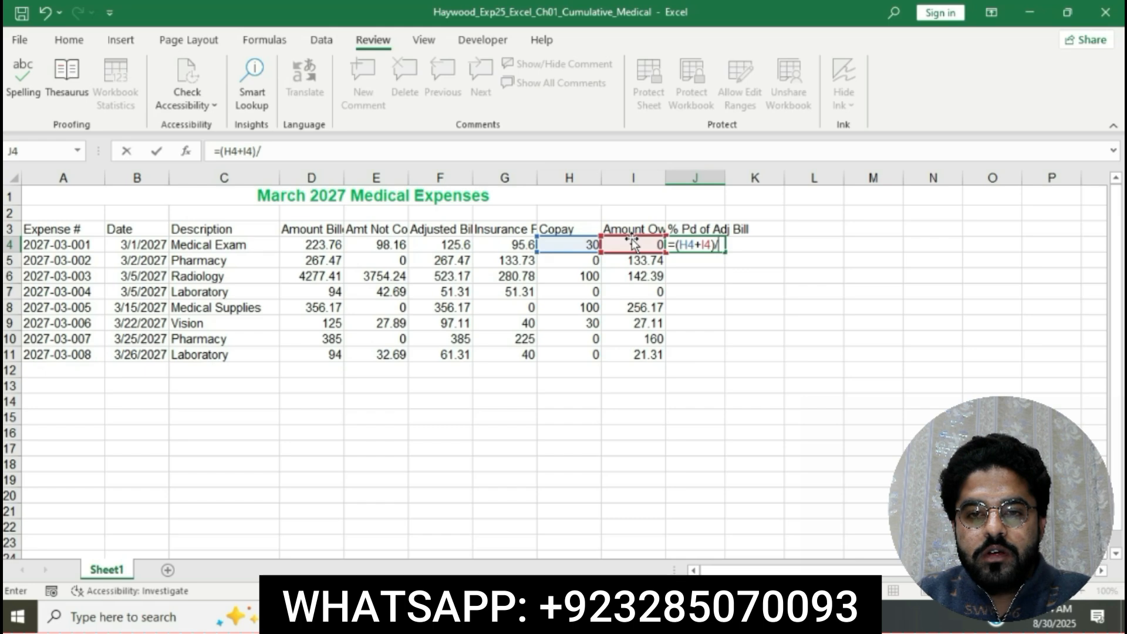
left_click(440, 244)
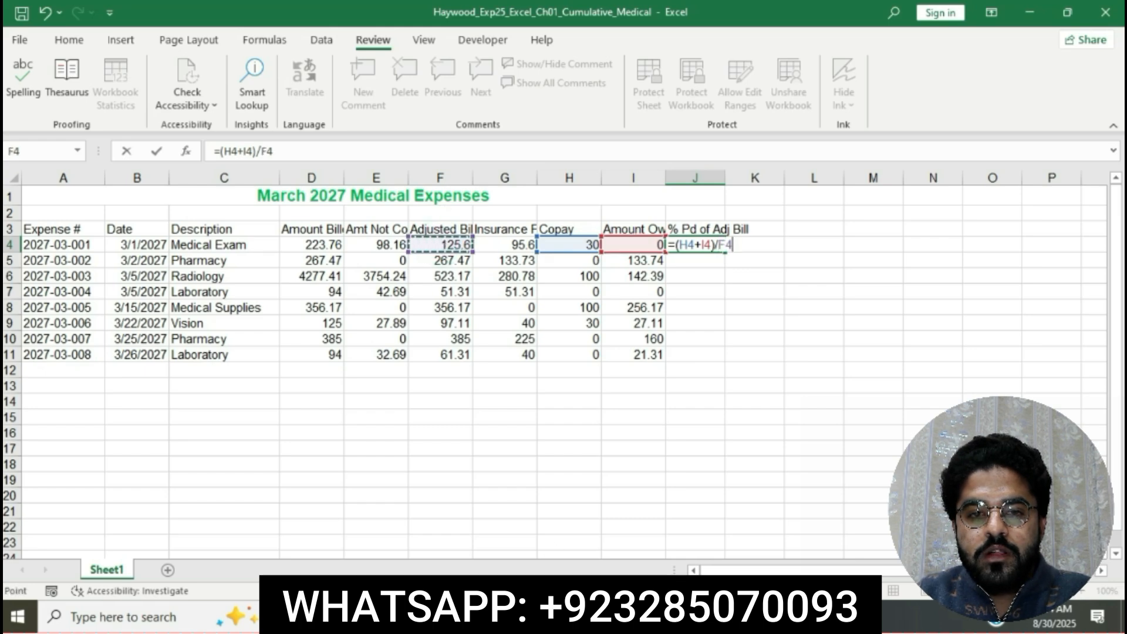
key("alt+Tab")
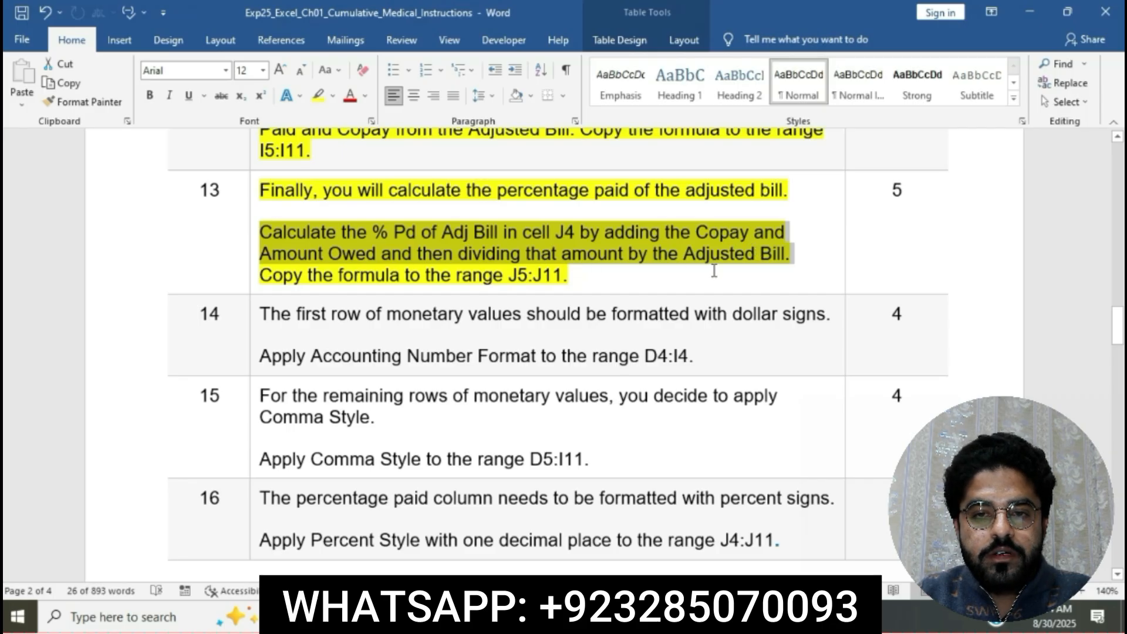
key("alt+Tab")
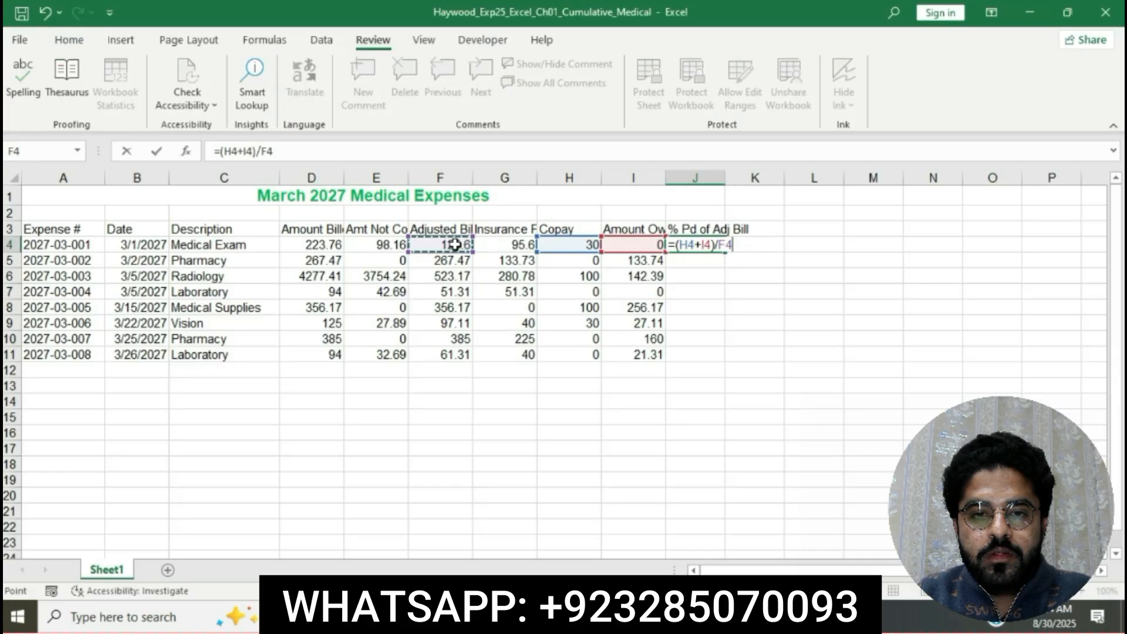
key("Return")
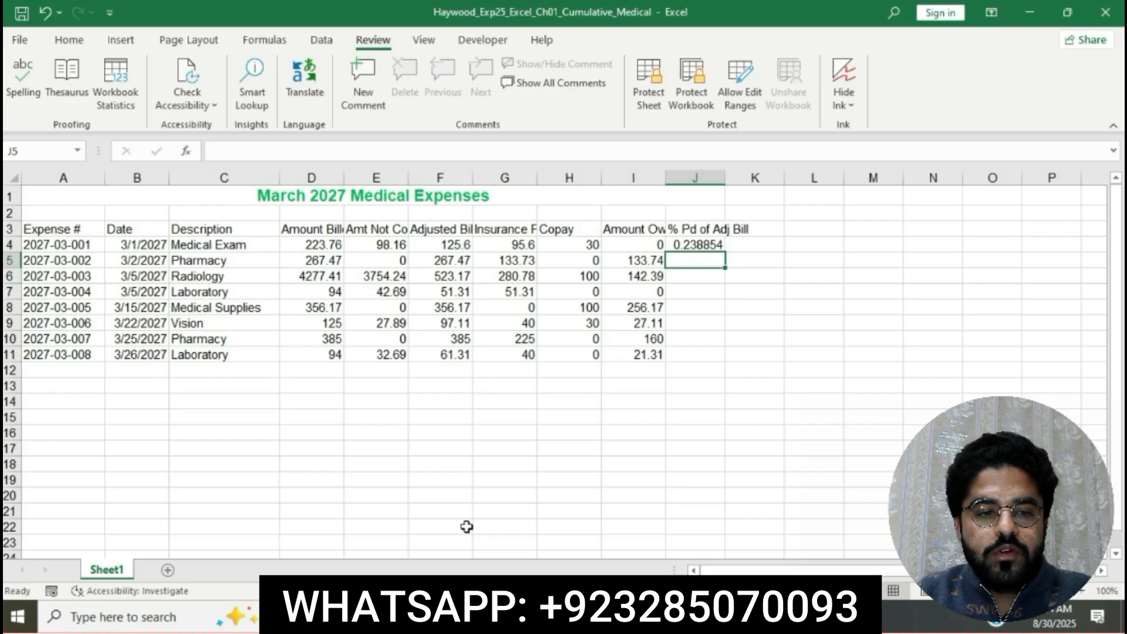
Mark "Copy the formula to the range J5:J11" in Word, and fill the J4 formula down through J11 in the Excel worksheet.
key("alt+Tab")
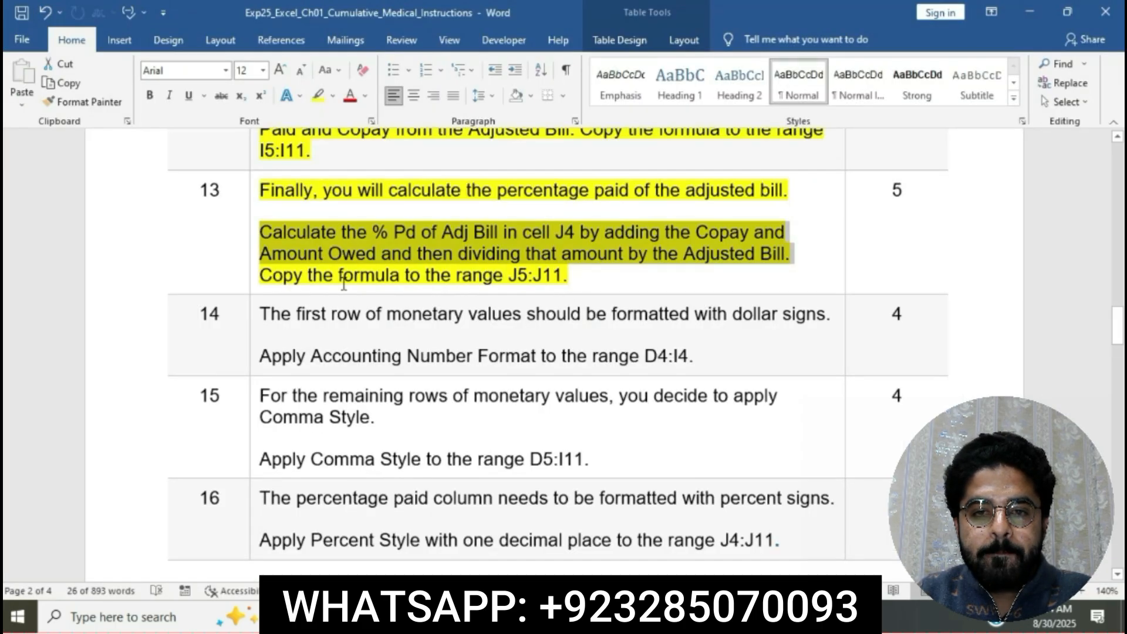
left_click(257, 278)
left_click(273, 278)
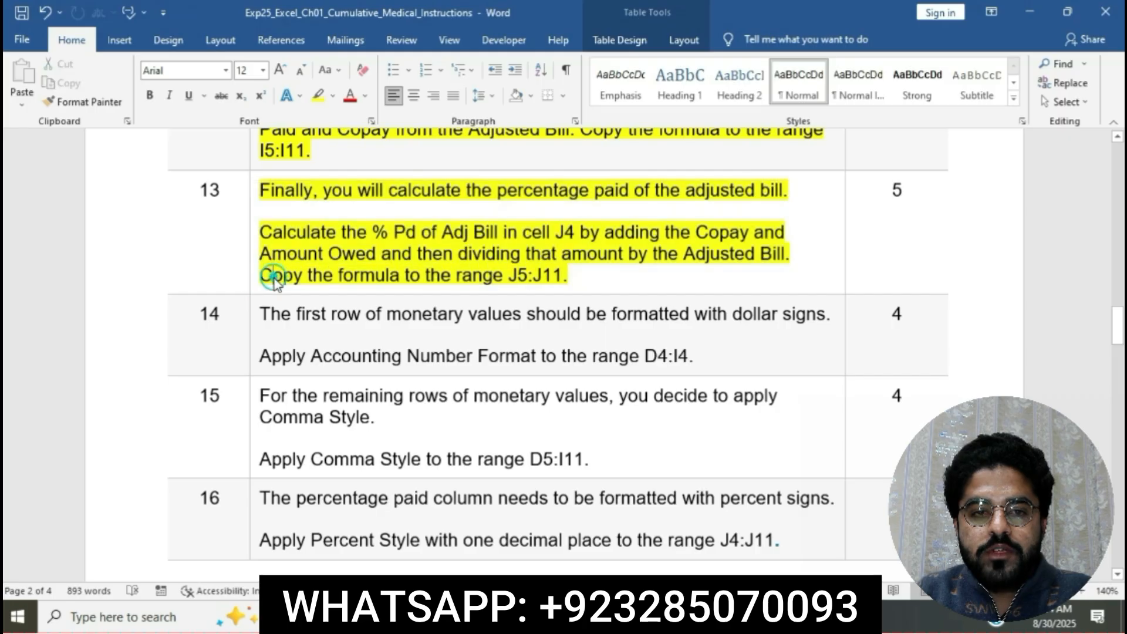
left_click_drag(260, 276, 568, 277)
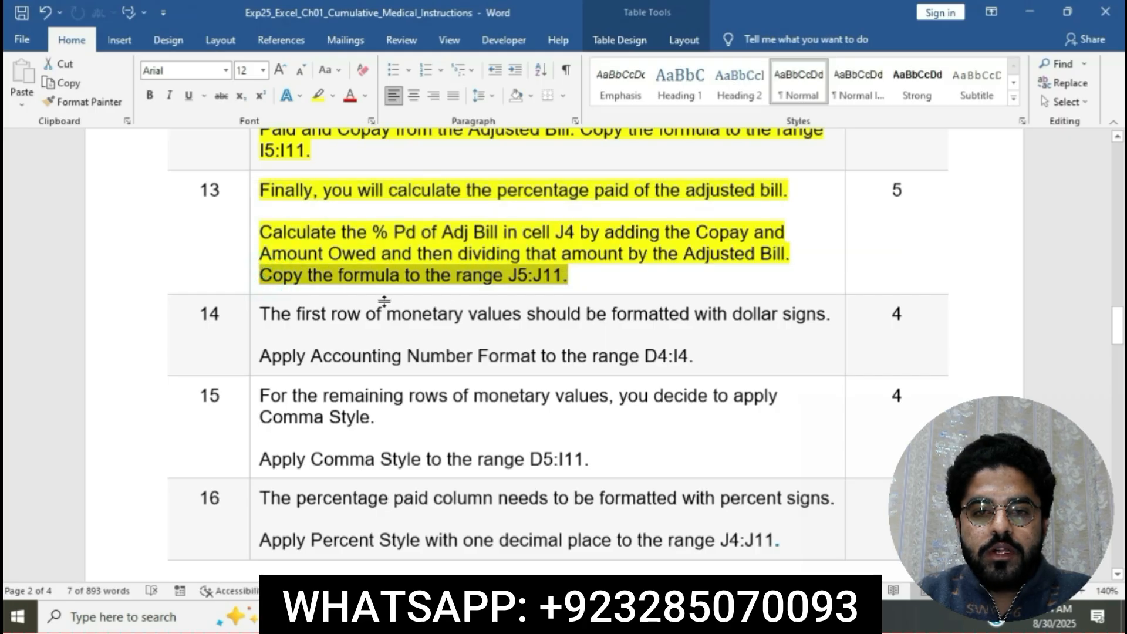
key("alt+Tab")
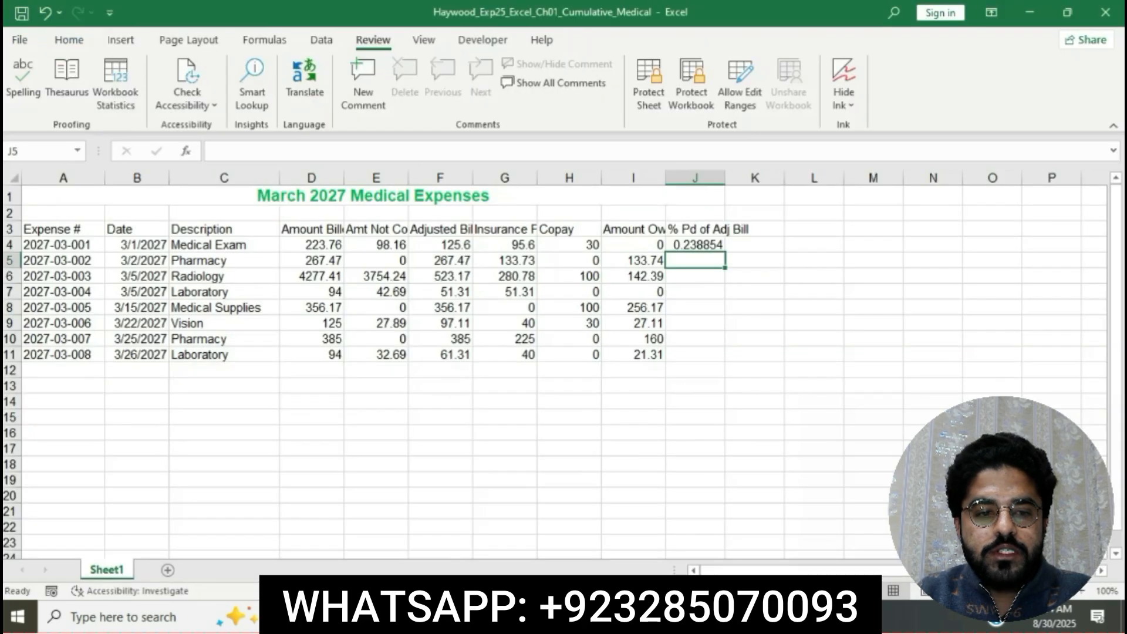
left_click(711, 241)
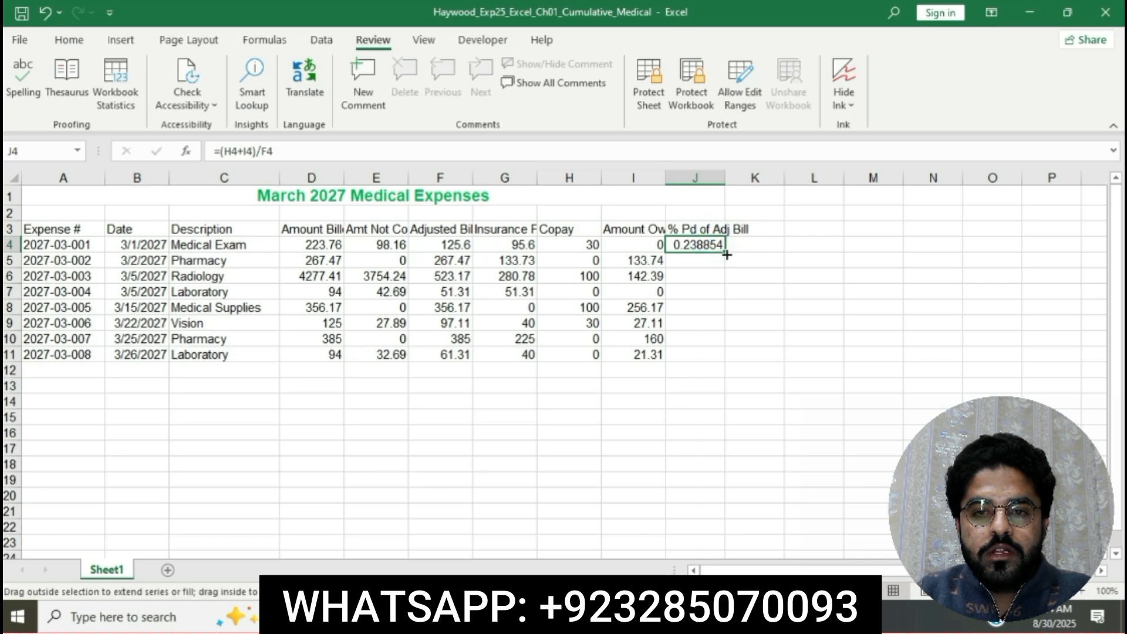
left_click_drag(727, 255, 710, 358)
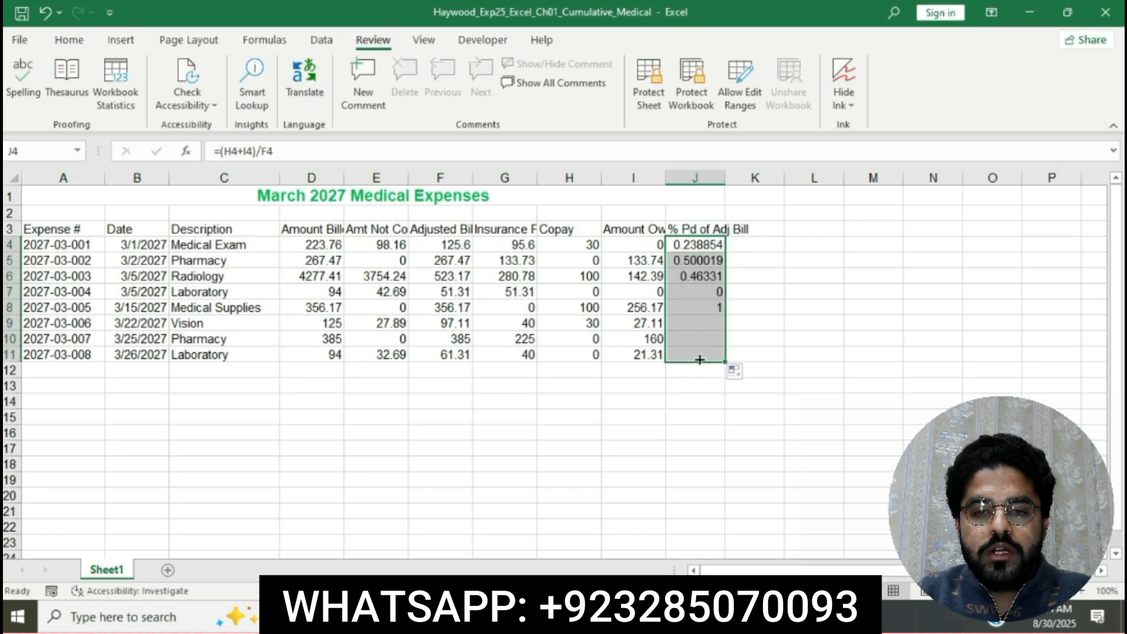
left_click(819, 445)
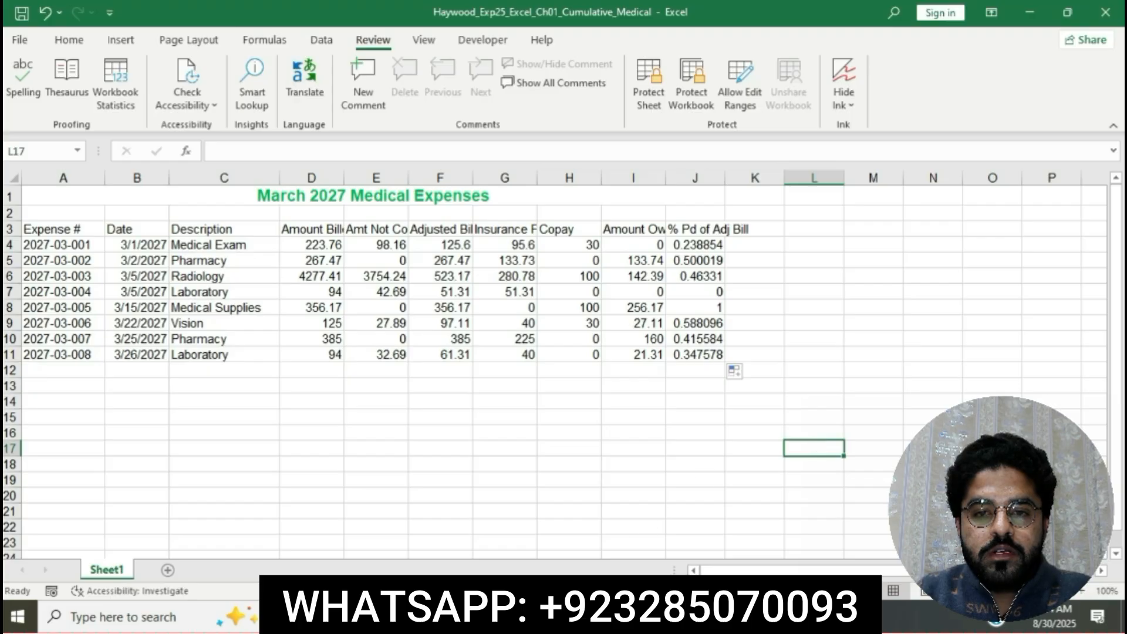
Return to the Word instructions and highlight the step 14 instruction text in yellow.
left_click(593, 616)
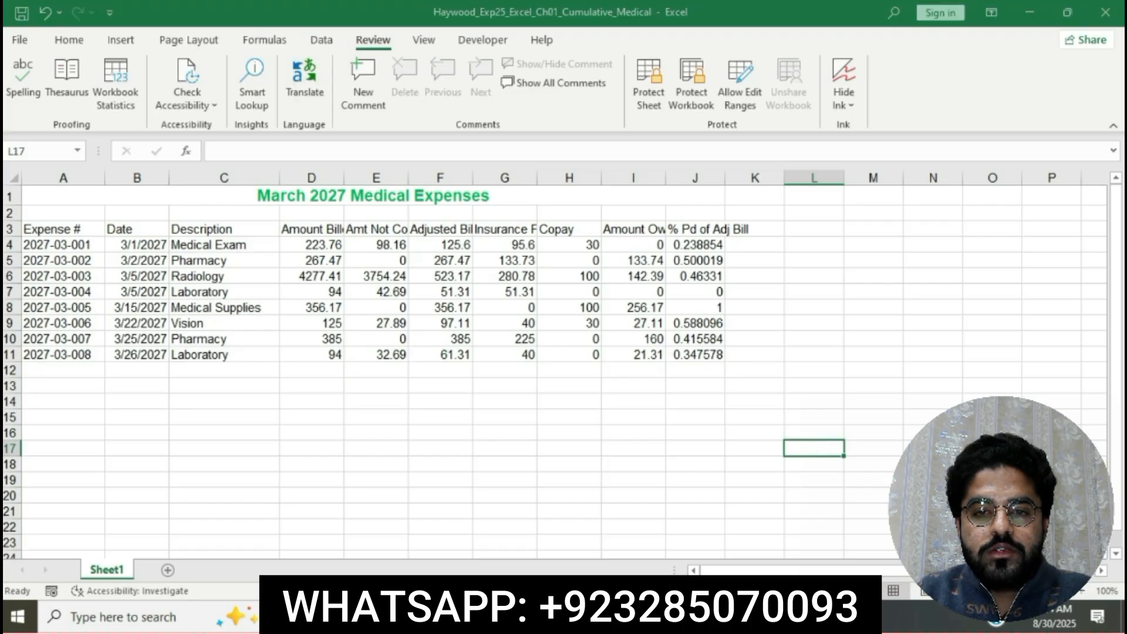
left_click(587, 613)
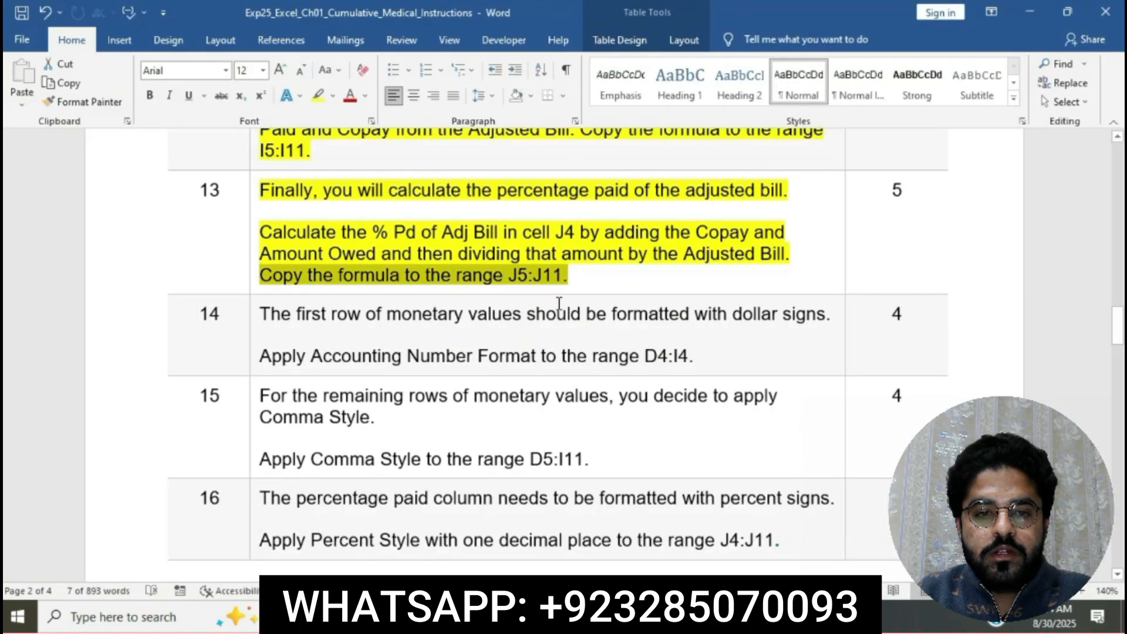
left_click(559, 279)
scroll(559, 278, "down", 1)
scroll(558, 279, "down", 1)
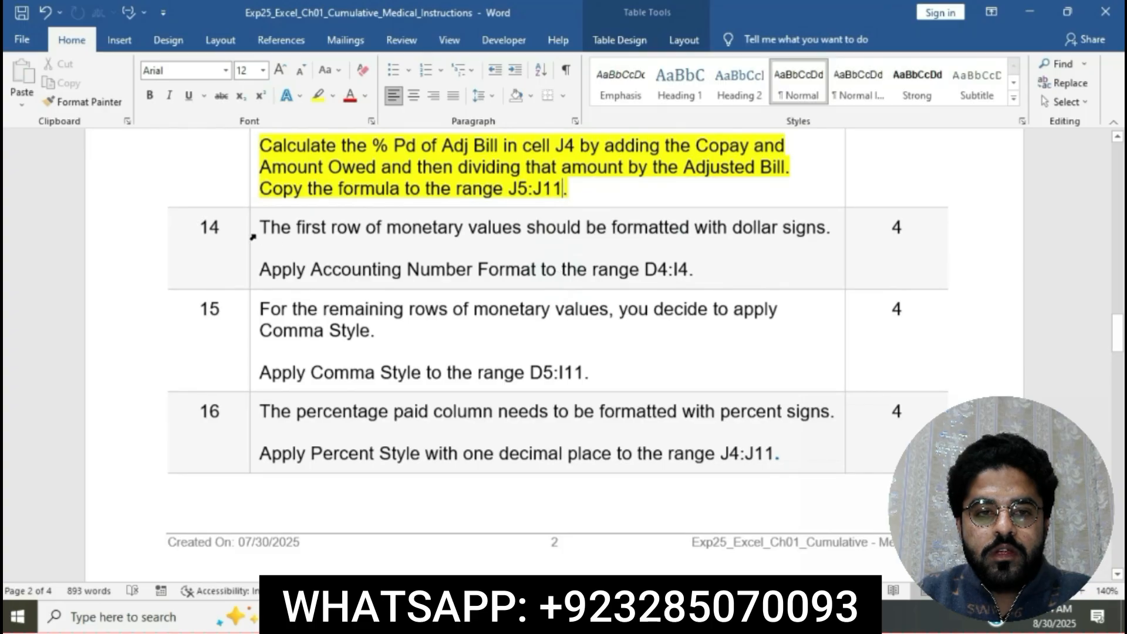
left_click(254, 234)
left_click(321, 207)
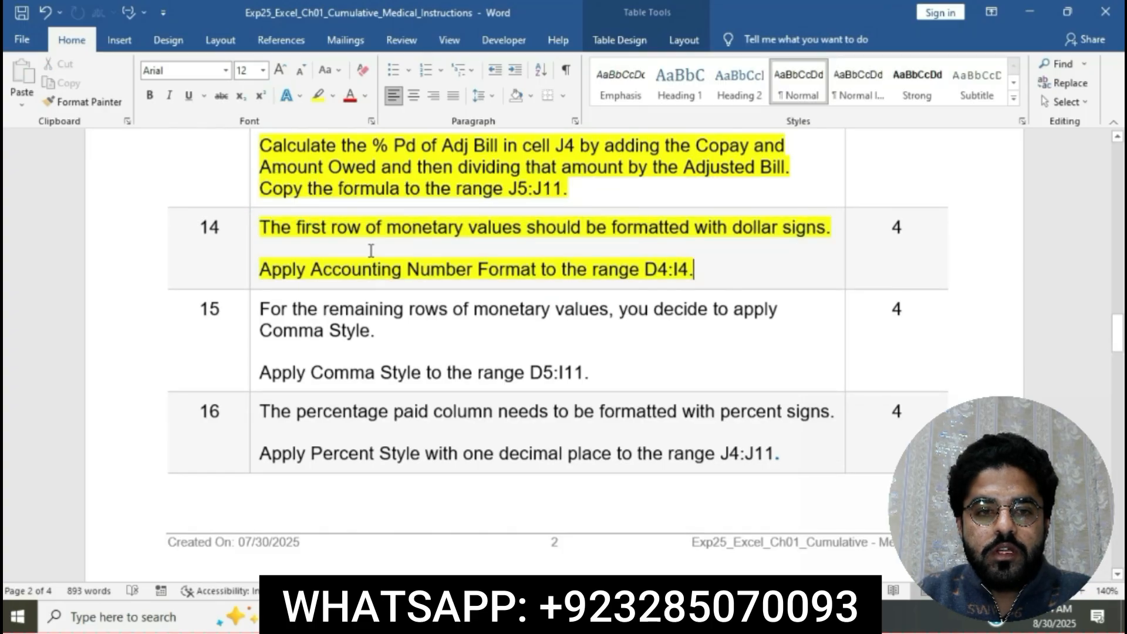
left_click(366, 249)
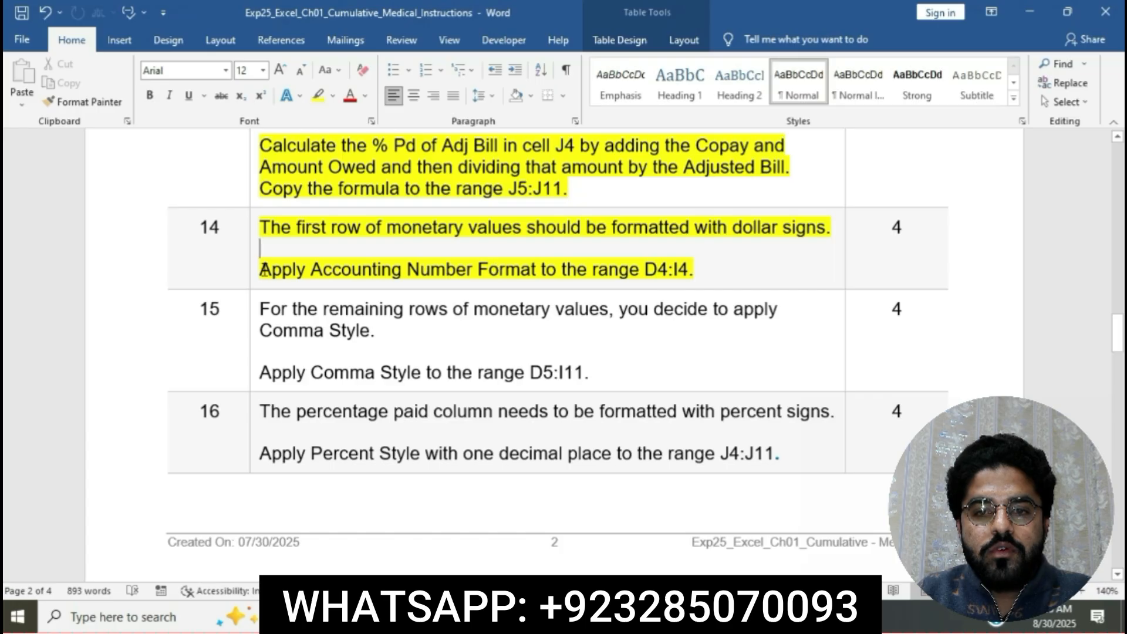
Copy the range reference D4:I4 from the Word instructions, and apply Accounting Number Format to that range in the Excel worksheet.
left_click_drag(646, 269, 684, 268)
key("ctrl+c")
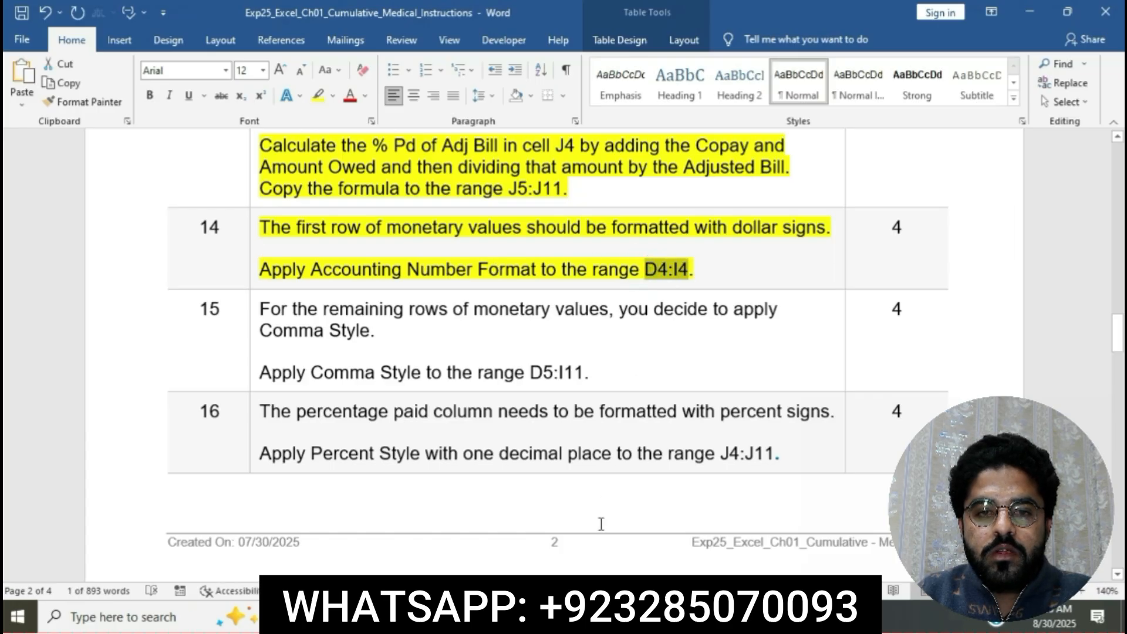
key("alt+Tab")
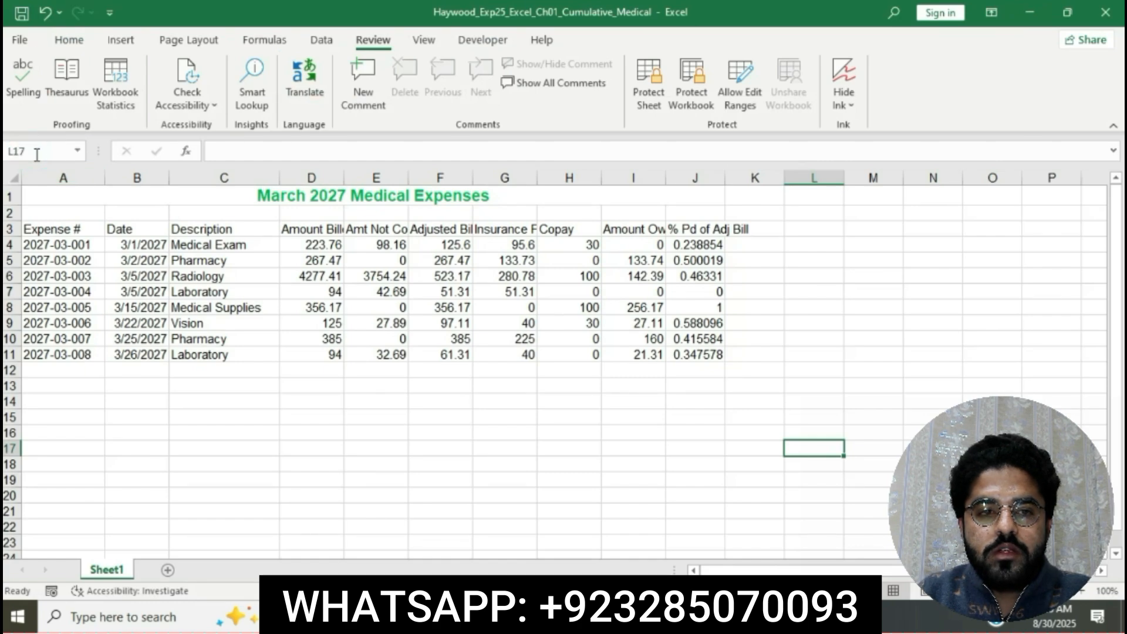
left_click(36, 155)
key("ctrl+v")
key("Return")
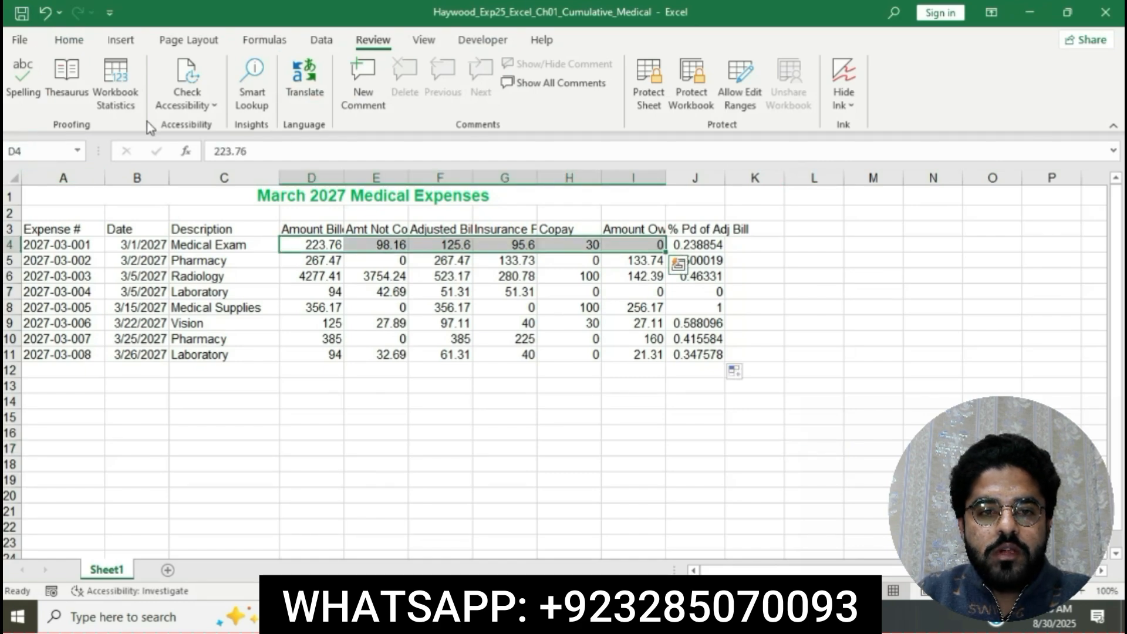
left_click(71, 41)
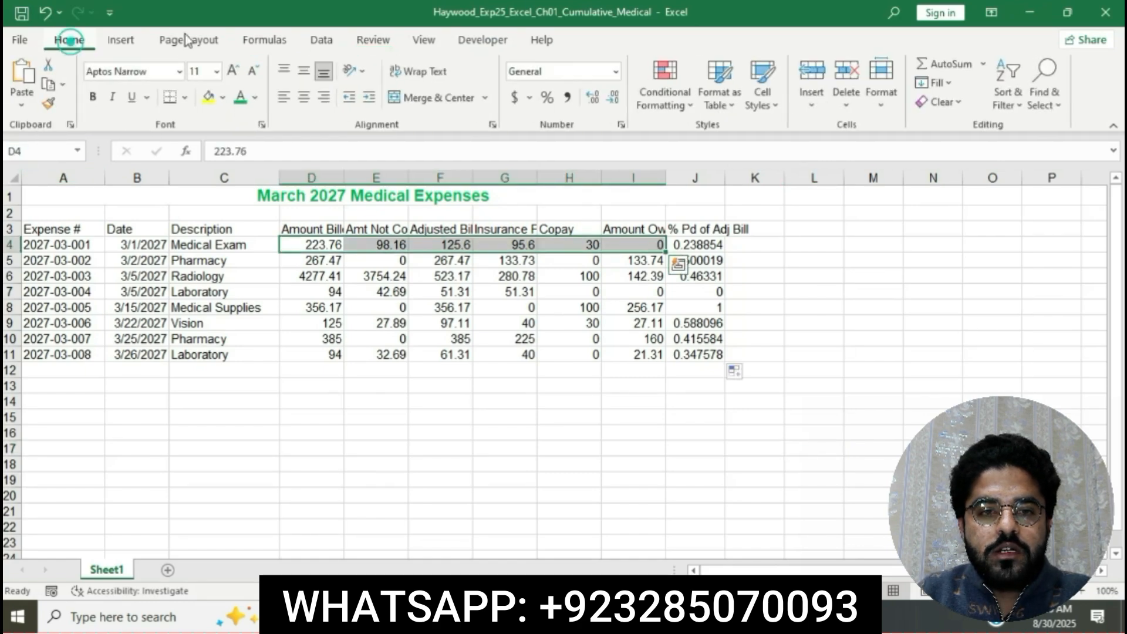
left_click(515, 100)
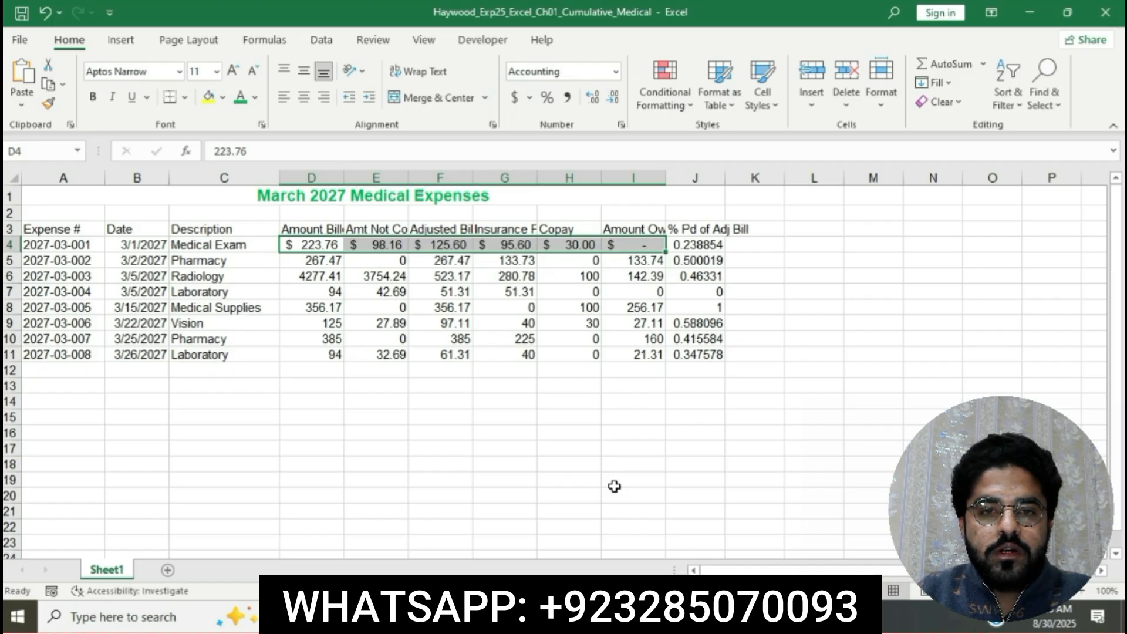
left_click(614, 486)
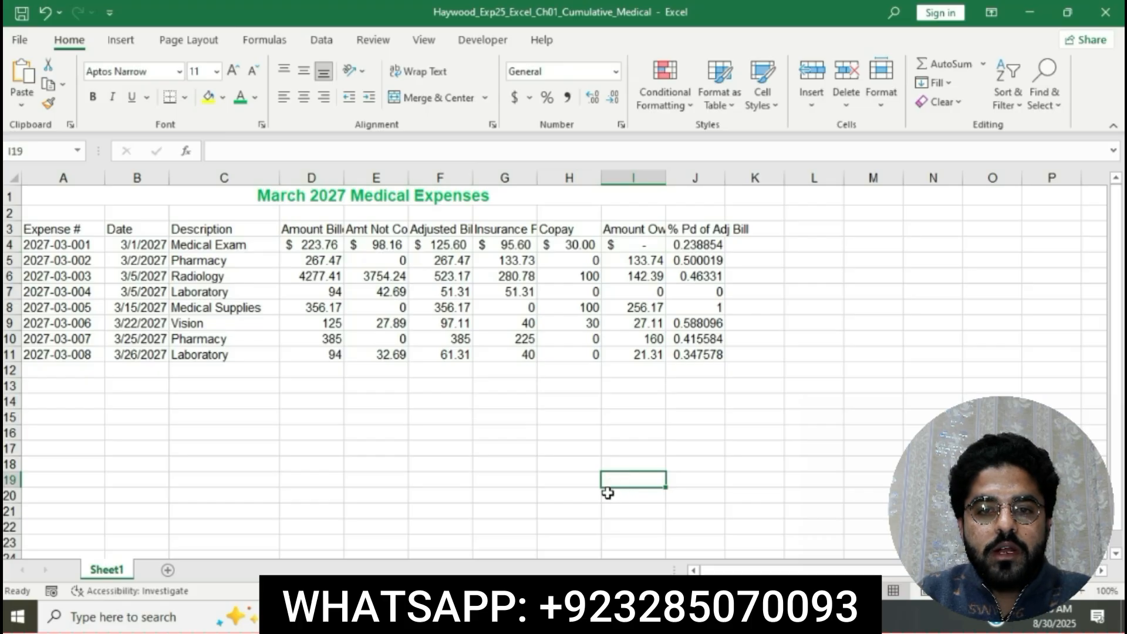
Return to the Word instructions and locate step 15 on applying Comma Style to the range D5:I11.
key("alt+Tab")
left_click(514, 238)
scroll(513, 237, "down", 3)
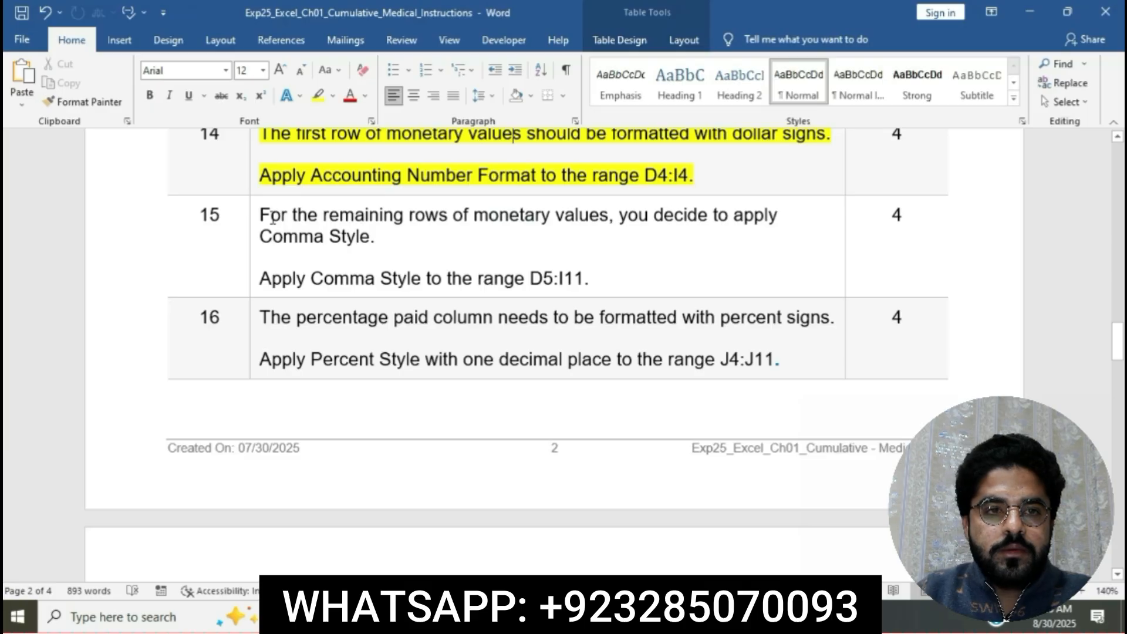
key("ctrl+z")
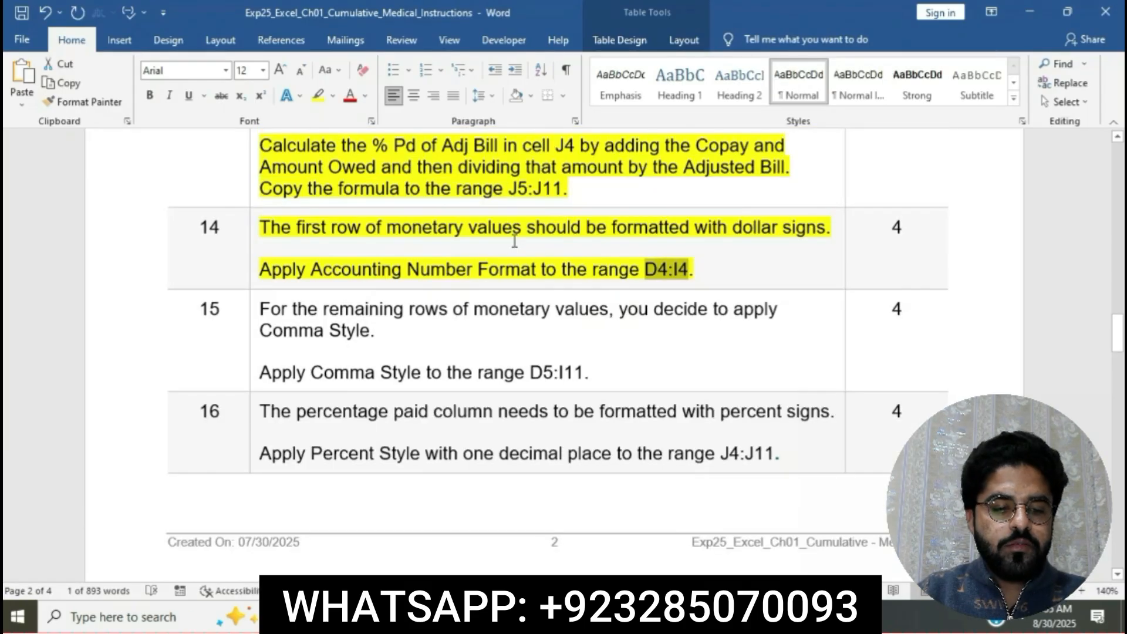